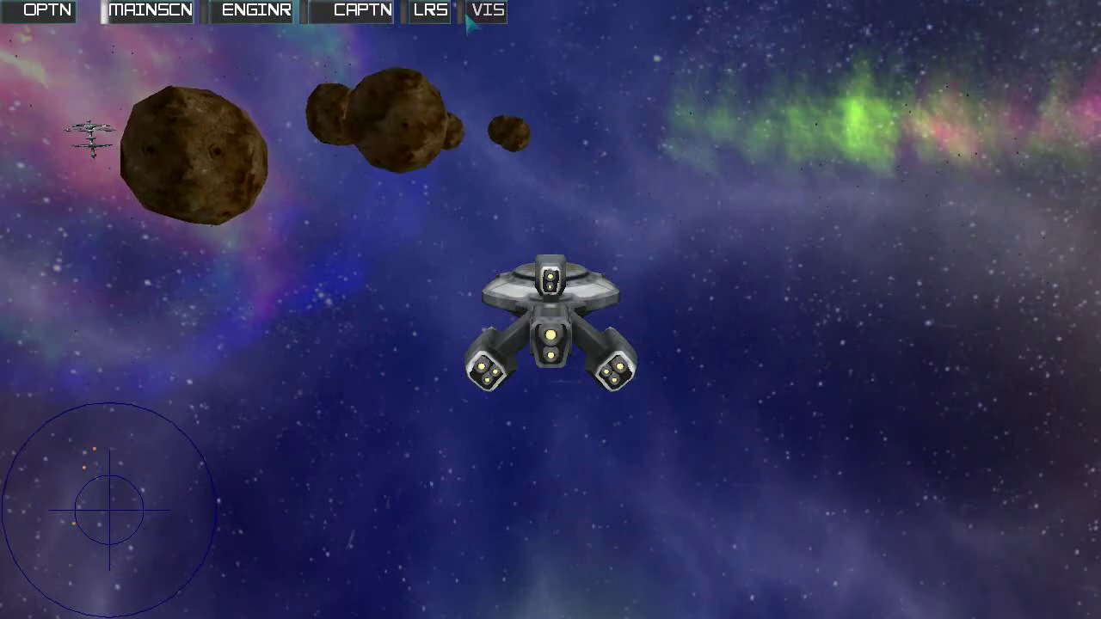
Pass through LRS and CAPTN to engineering, showing systems at 100% and energy 988.
click(431, 10)
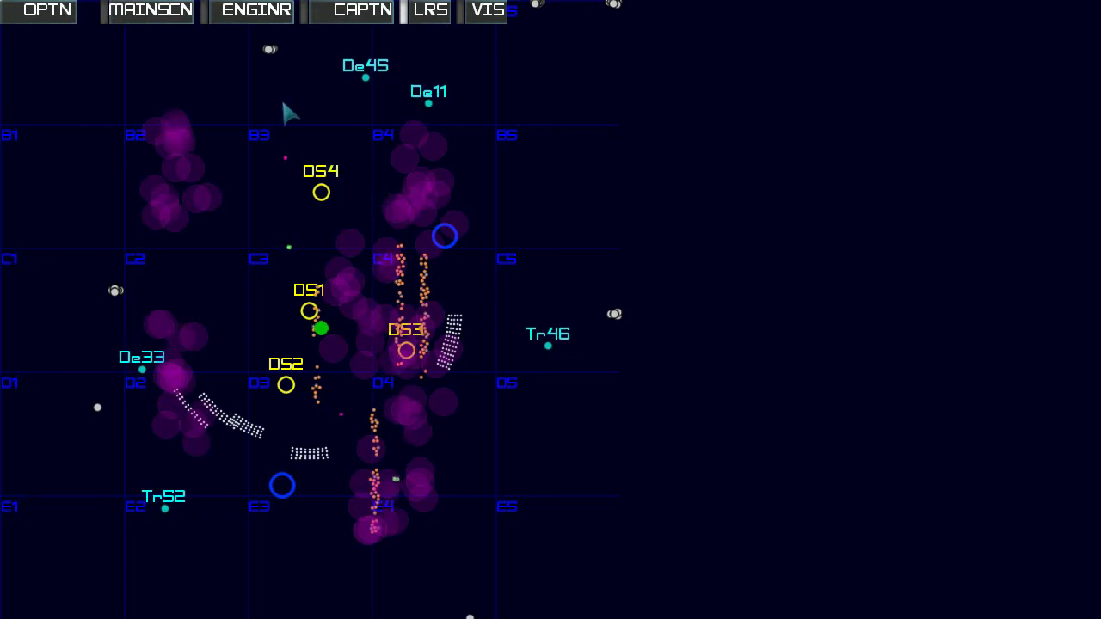
click(362, 10)
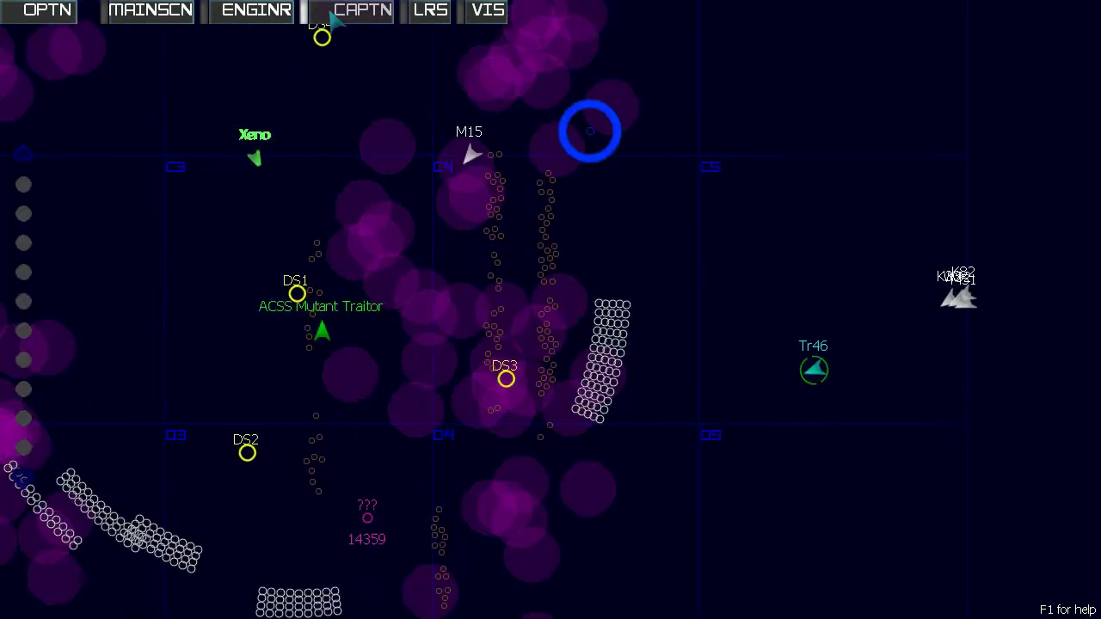
click(256, 10)
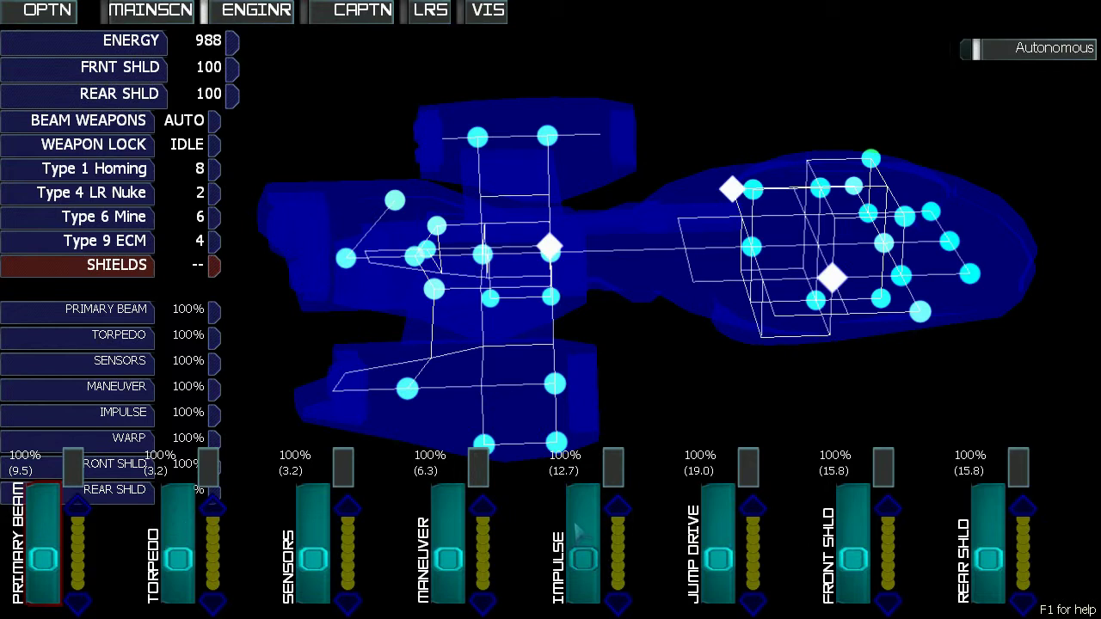
Nudge sensor power, then raise impulse power to 167% and maneuver power to 132%.
click(348, 515)
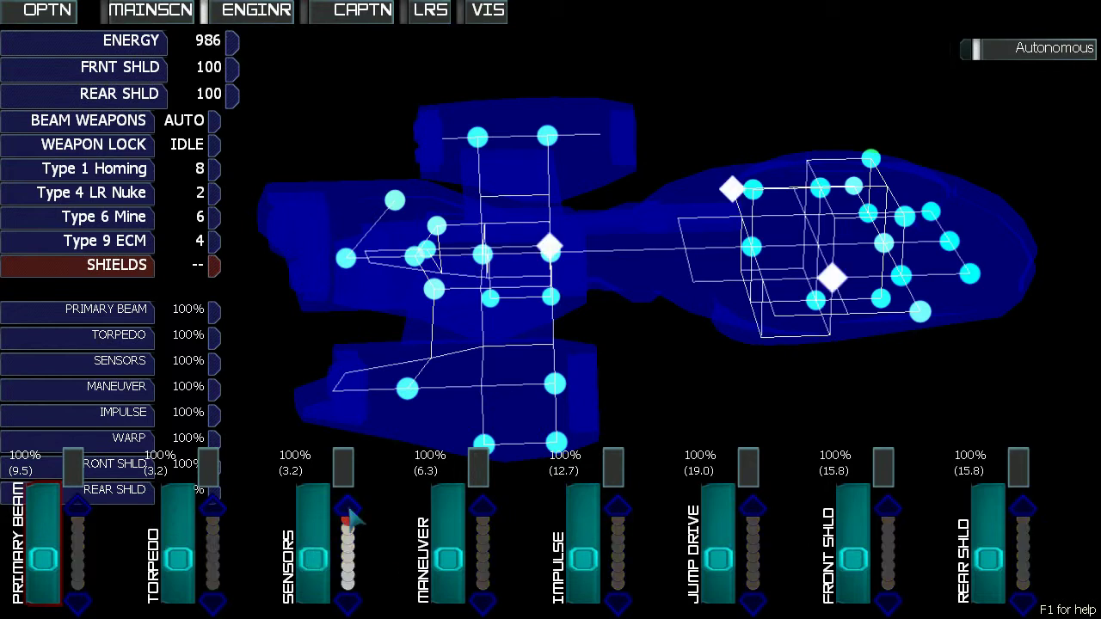
click(348, 598)
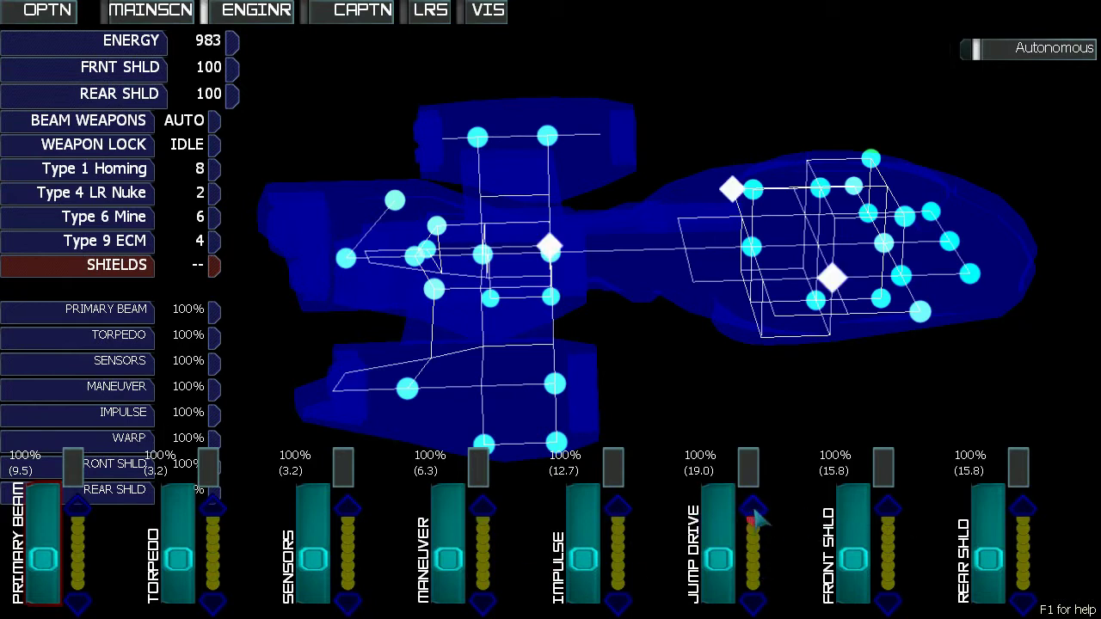
click(621, 509)
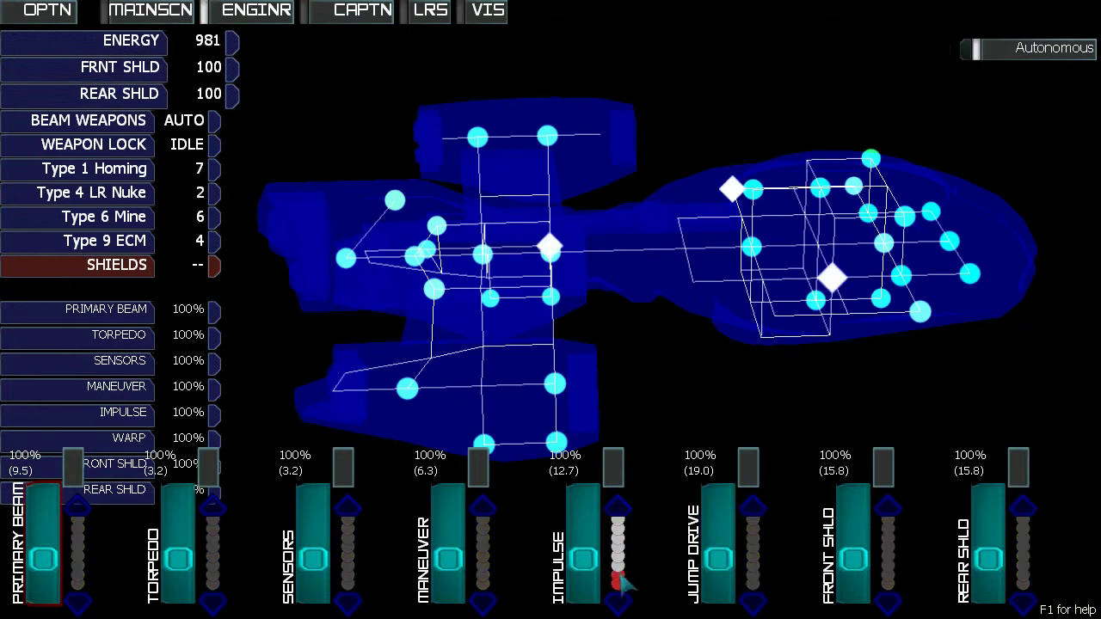
click(585, 559)
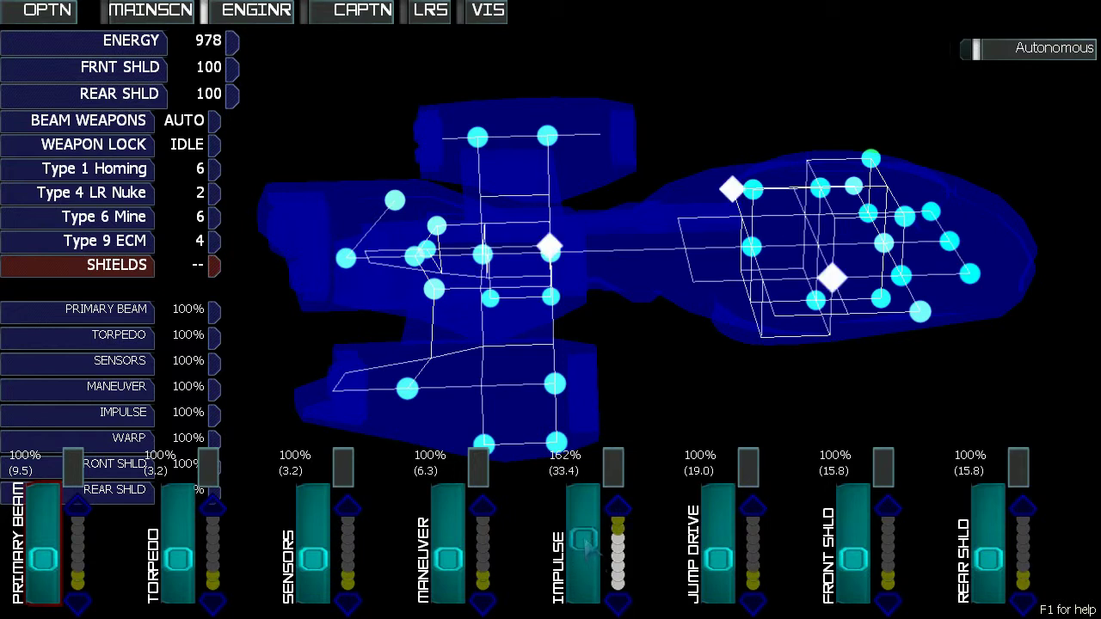
click(451, 559)
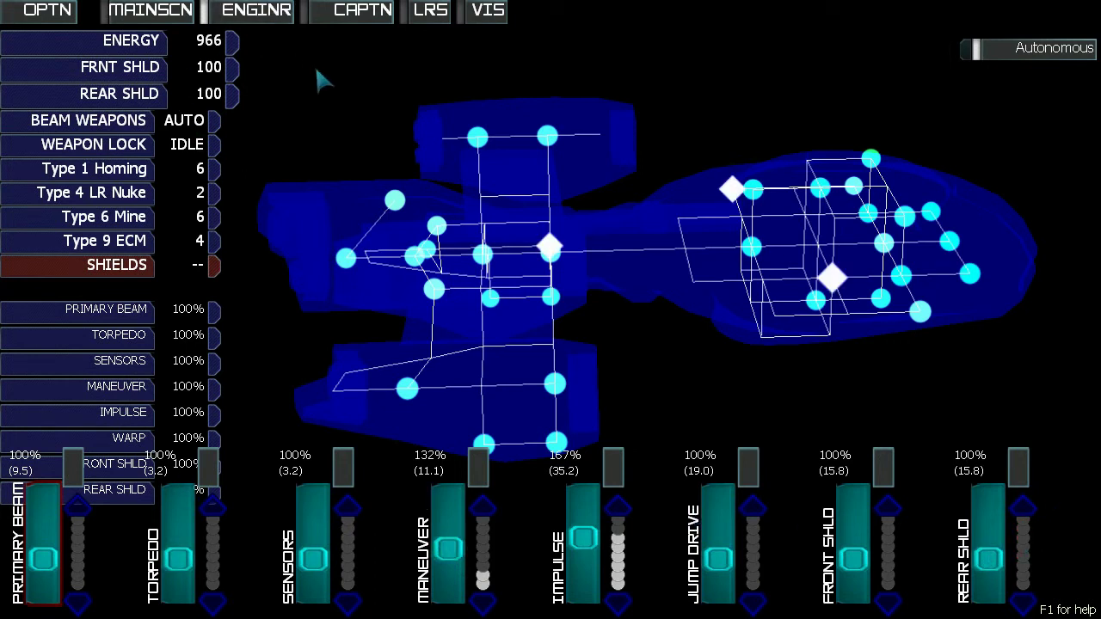
Target the Skaraan Enforcer M15 on the captain's map and pan the map right.
click(361, 10)
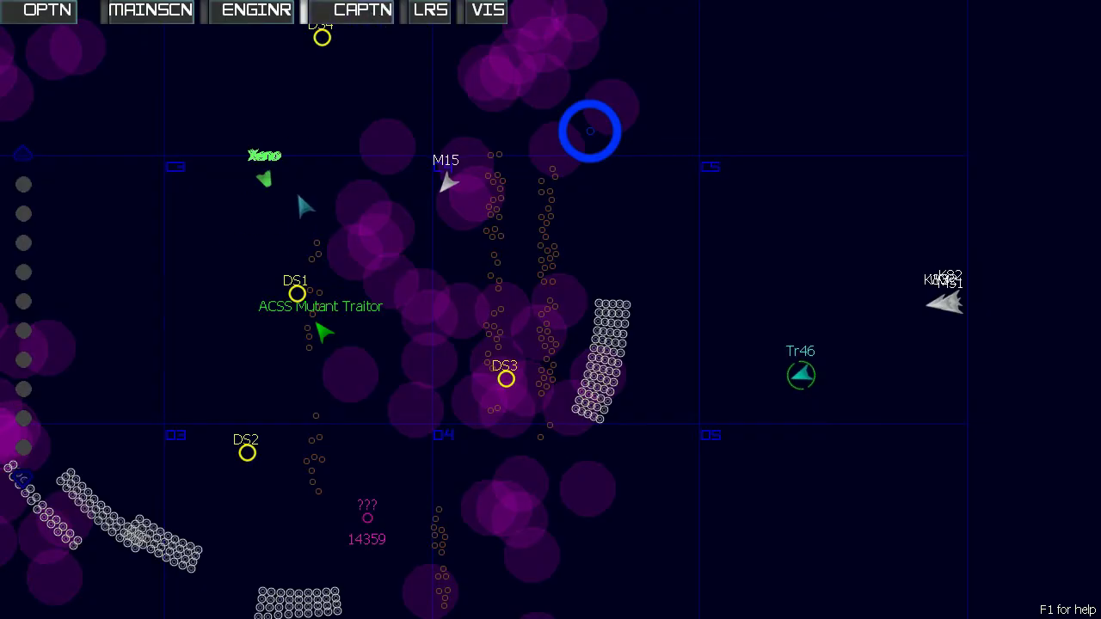
scroll(437, 320, down, 3)
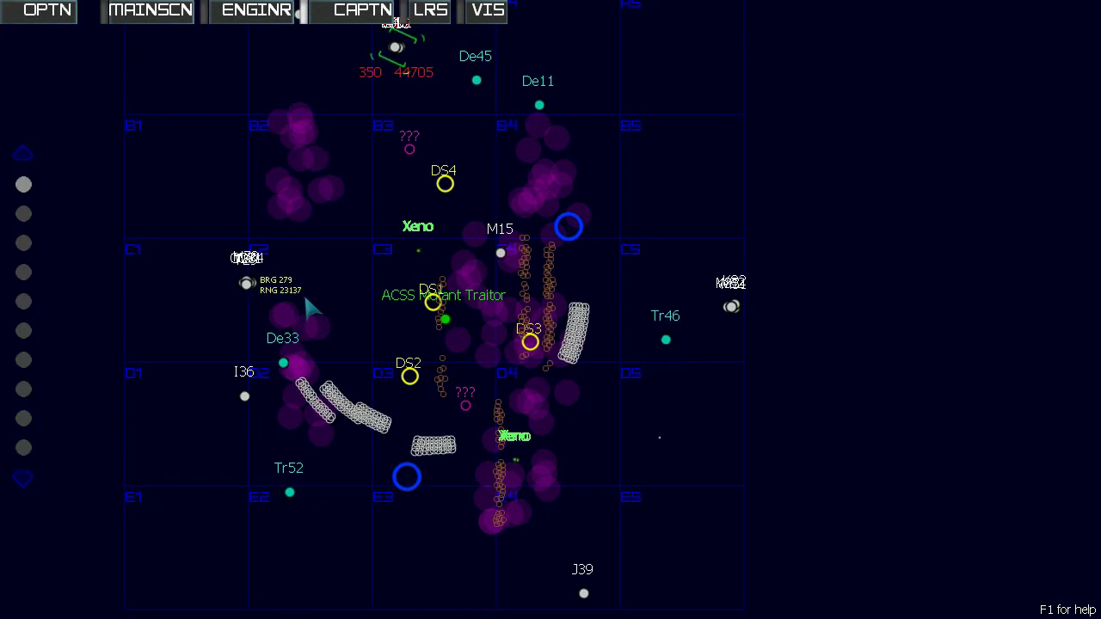
scroll(303, 294, up, 3)
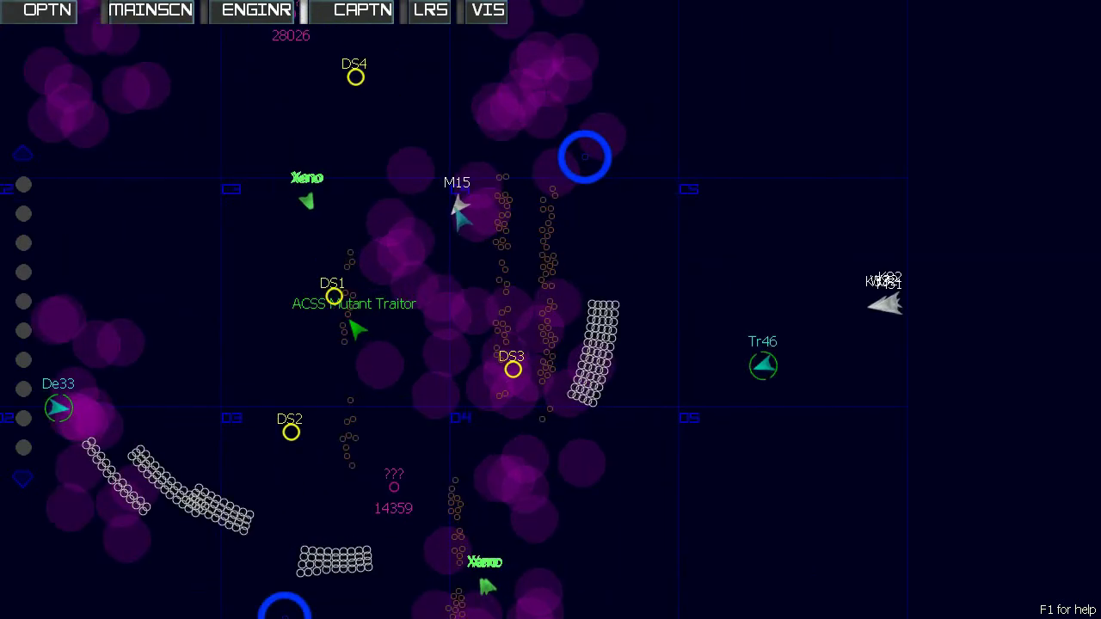
click(458, 206)
click(387, 258)
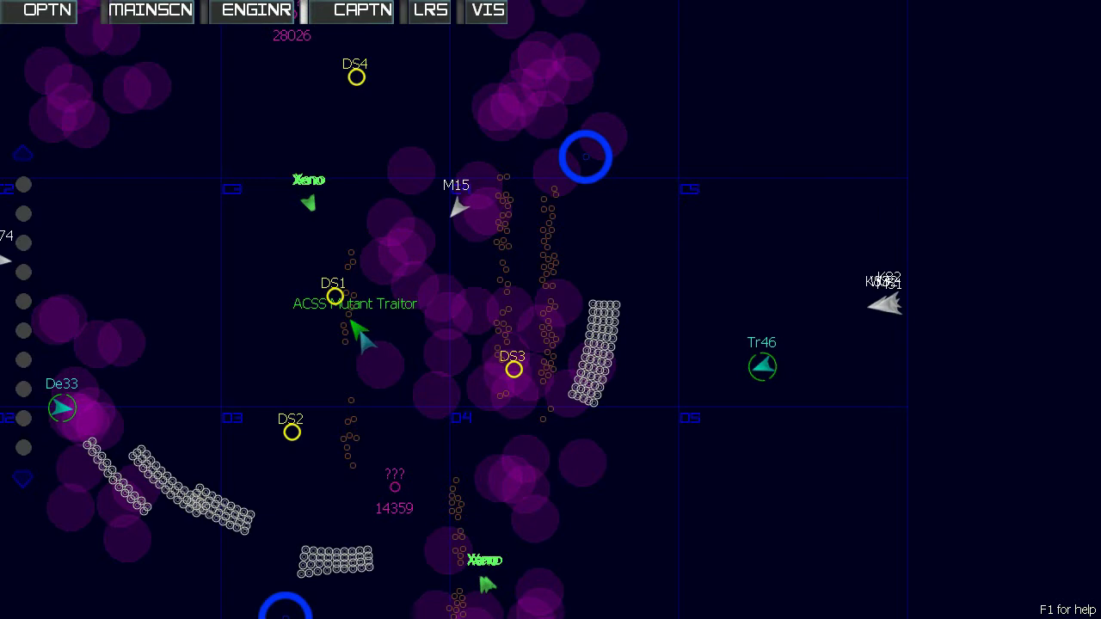
mouse_move(427, 247)
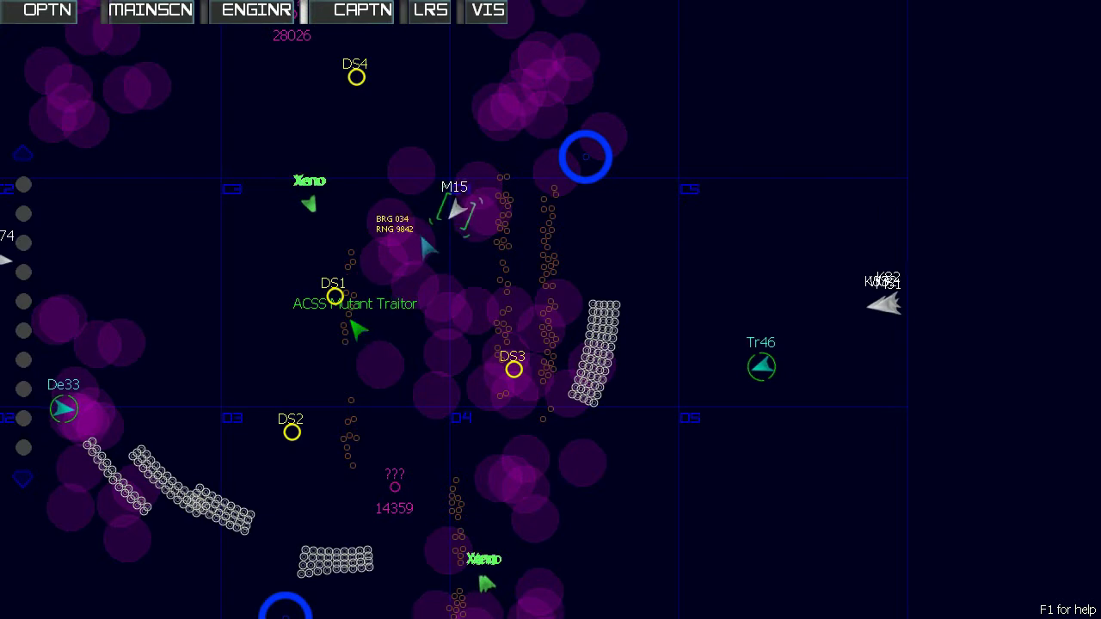
click(456, 209)
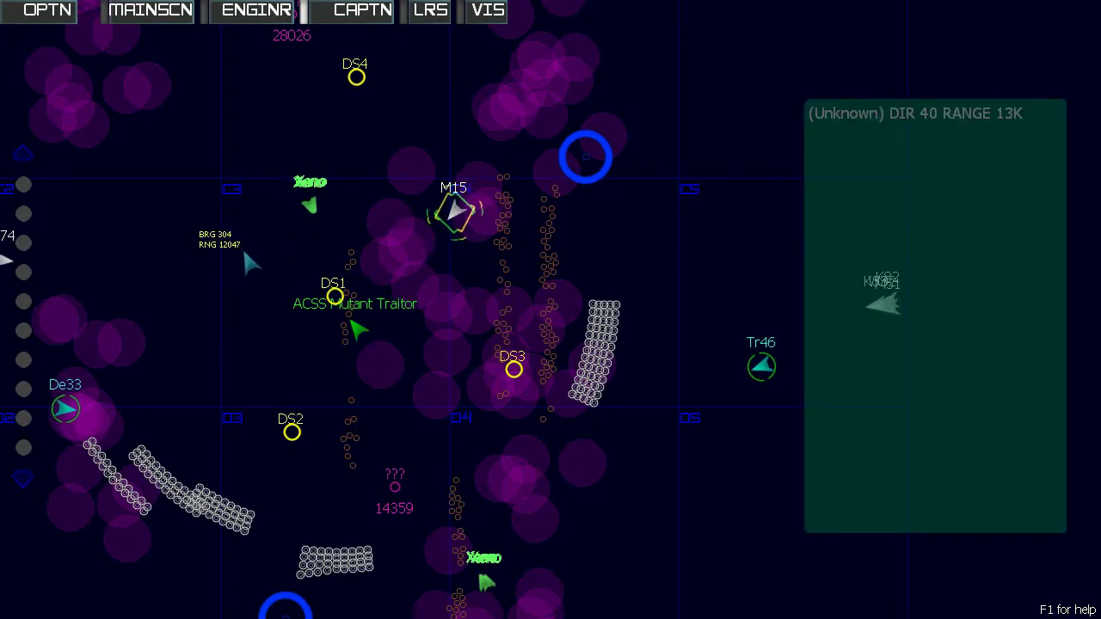
mouse_move(242, 248)
mouse_down()
mouse_move(455, 255)
mouse_move(412, 245)
mouse_up()
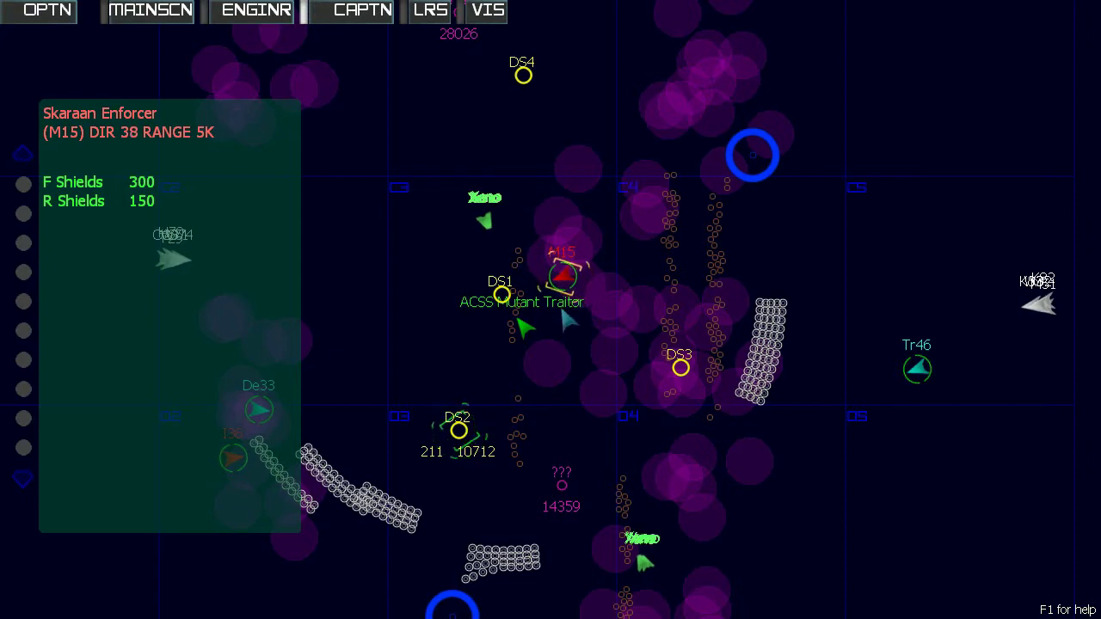
Glance at the 3D view and tactical map, ending on engineering with energy at 864.
click(488, 10)
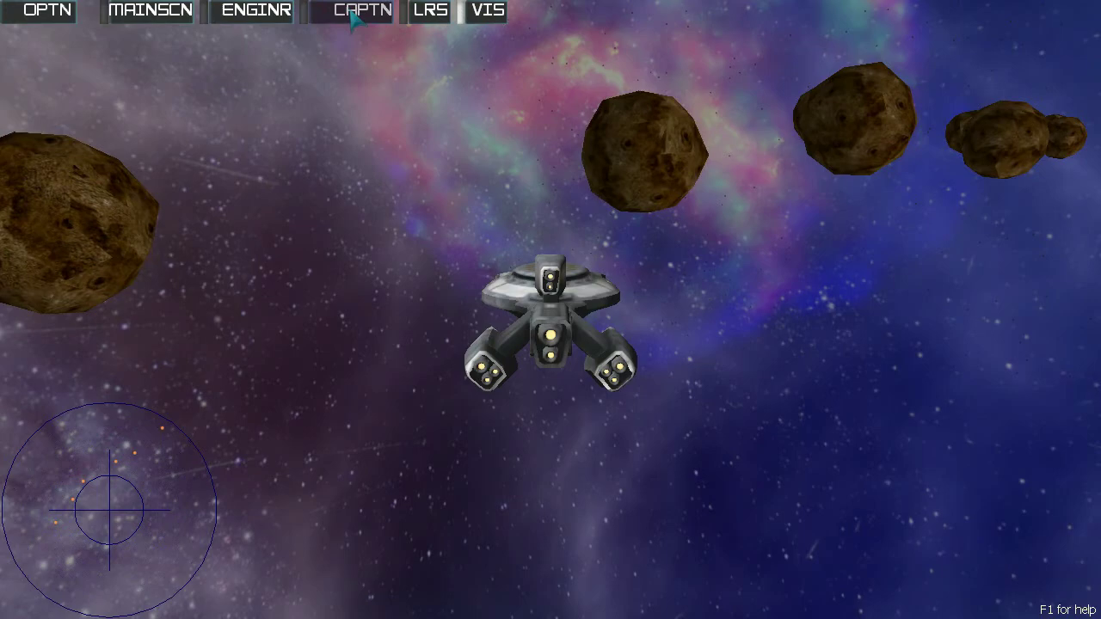
click(267, 12)
click(362, 11)
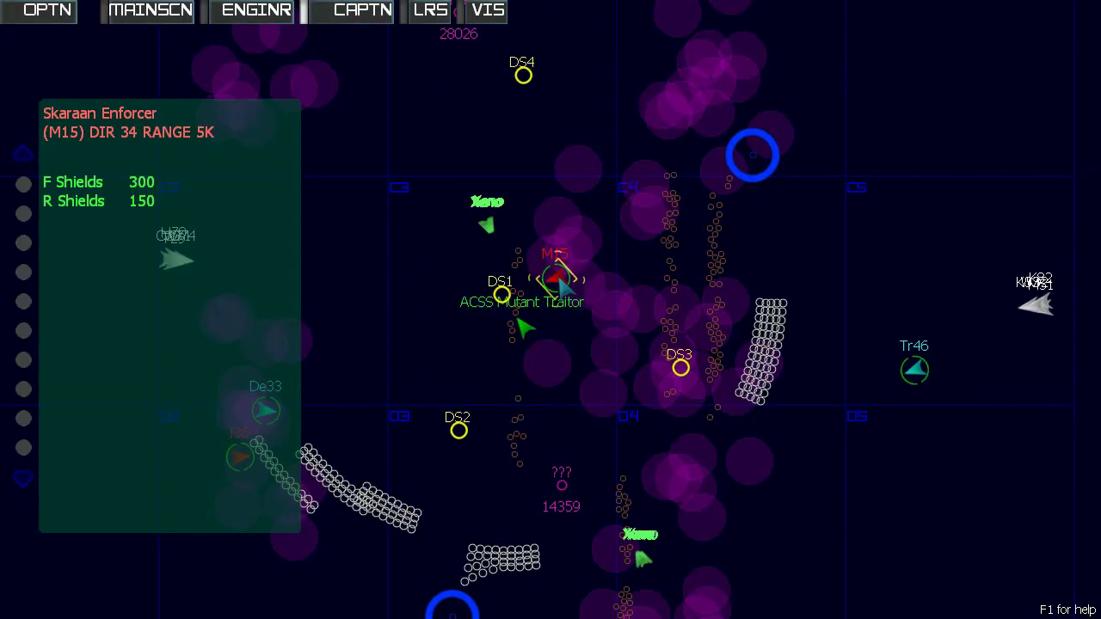
click(256, 12)
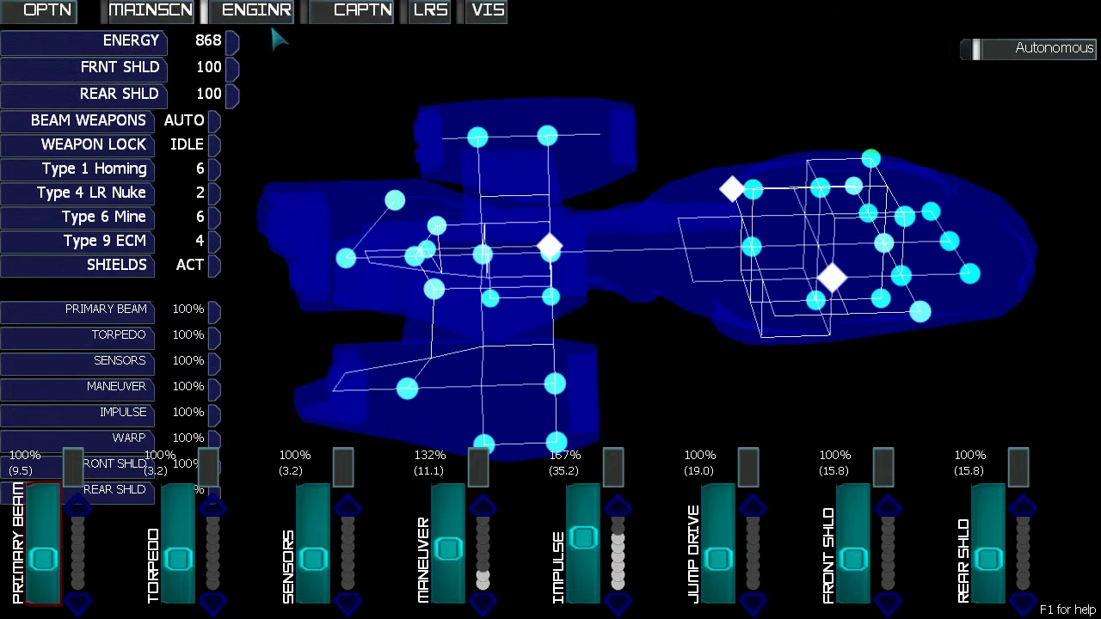
Reselect the Skaraan Enforcer M15 and check LRS and engineering as range closes to 1965.
click(151, 11)
click(362, 11)
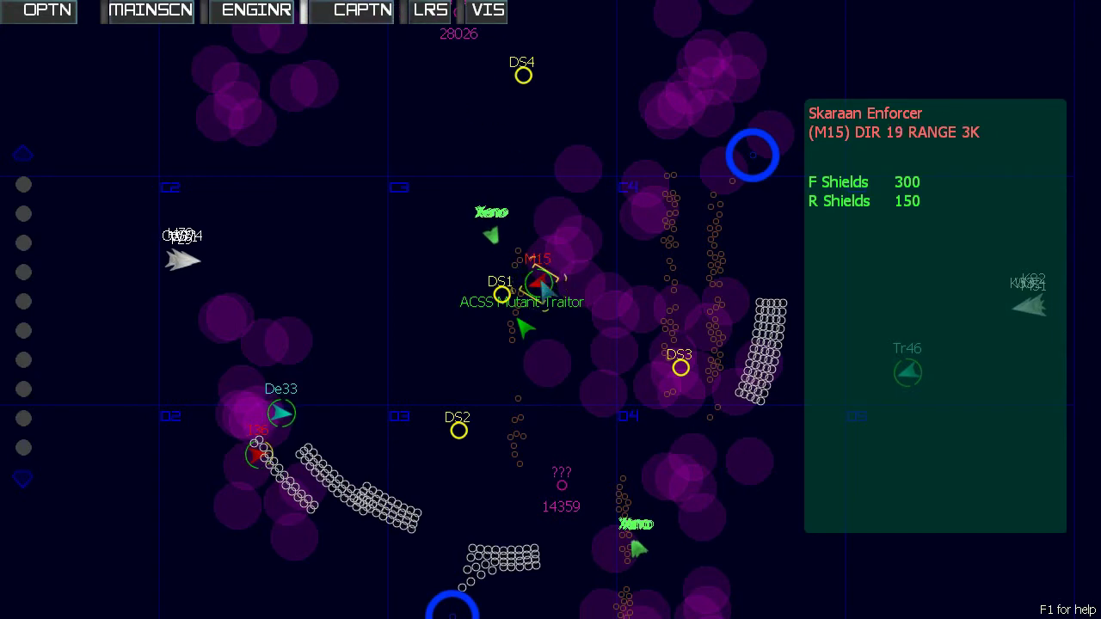
scroll(550, 293, up, 2)
scroll(567, 305, up, 1)
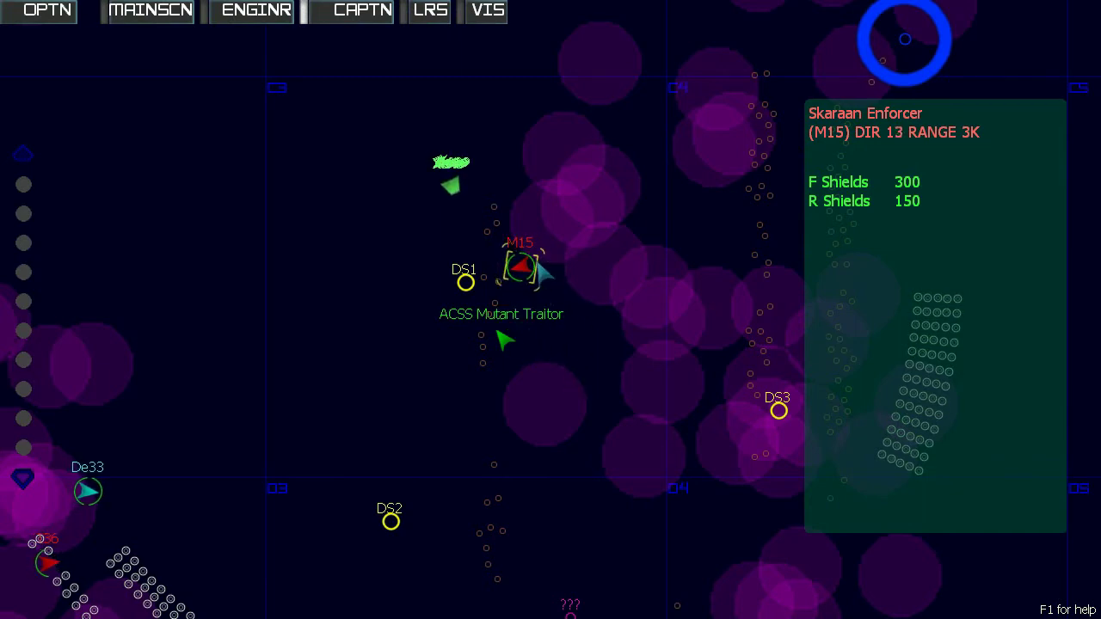
click(520, 274)
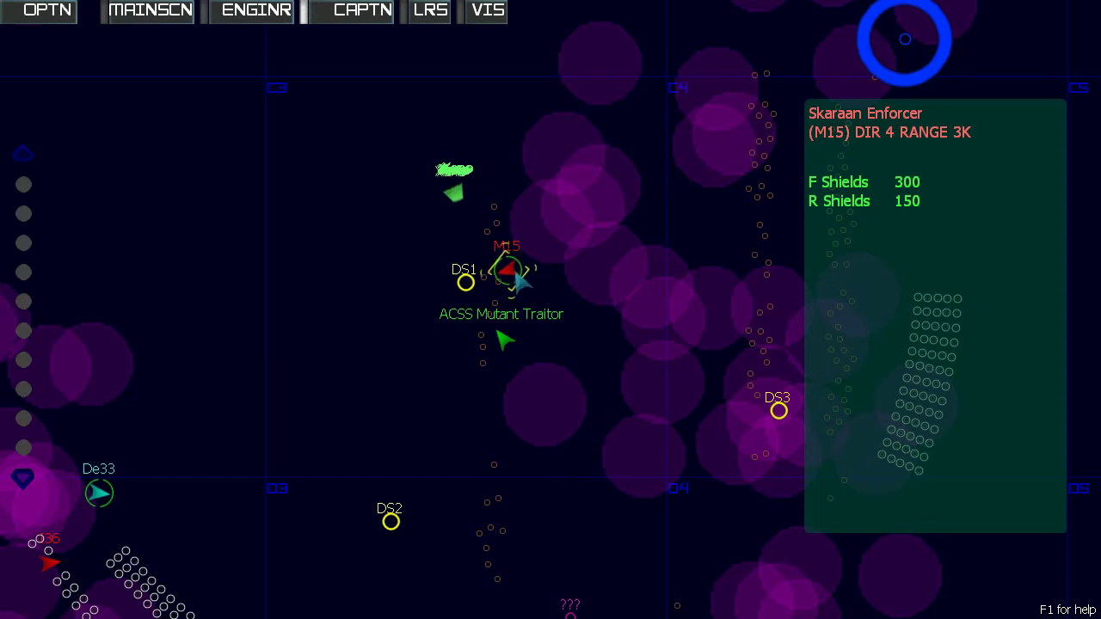
click(430, 10)
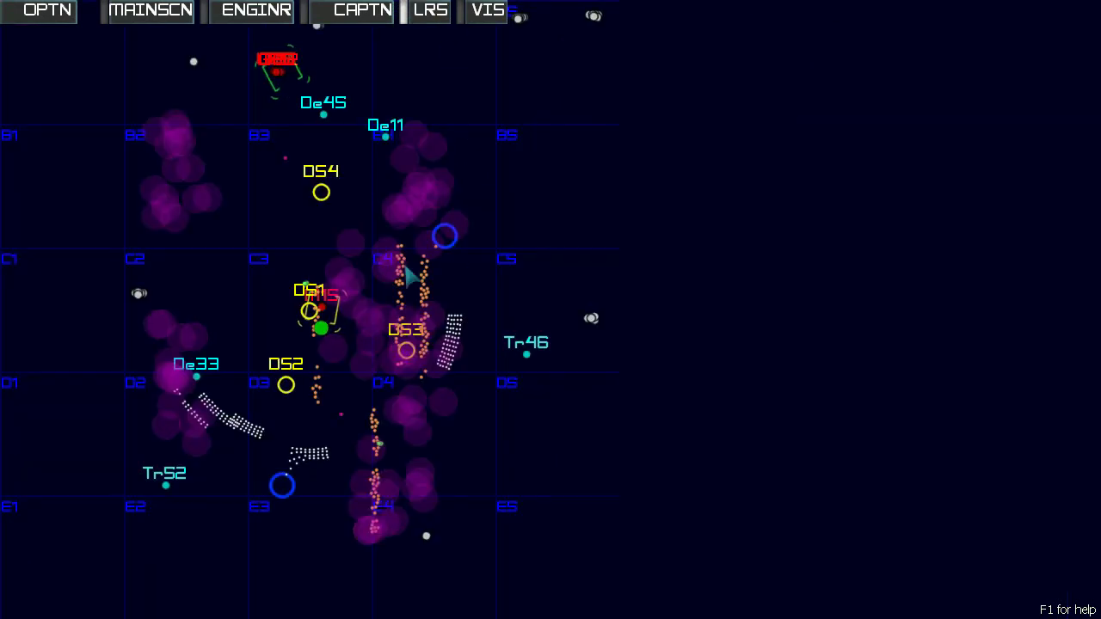
click(256, 10)
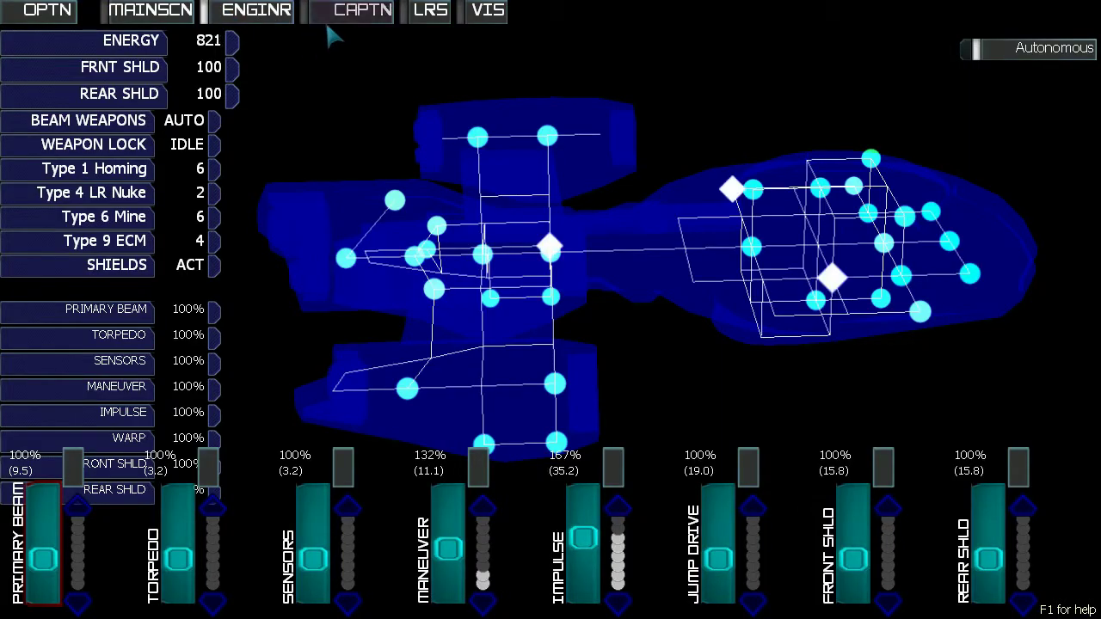
click(362, 11)
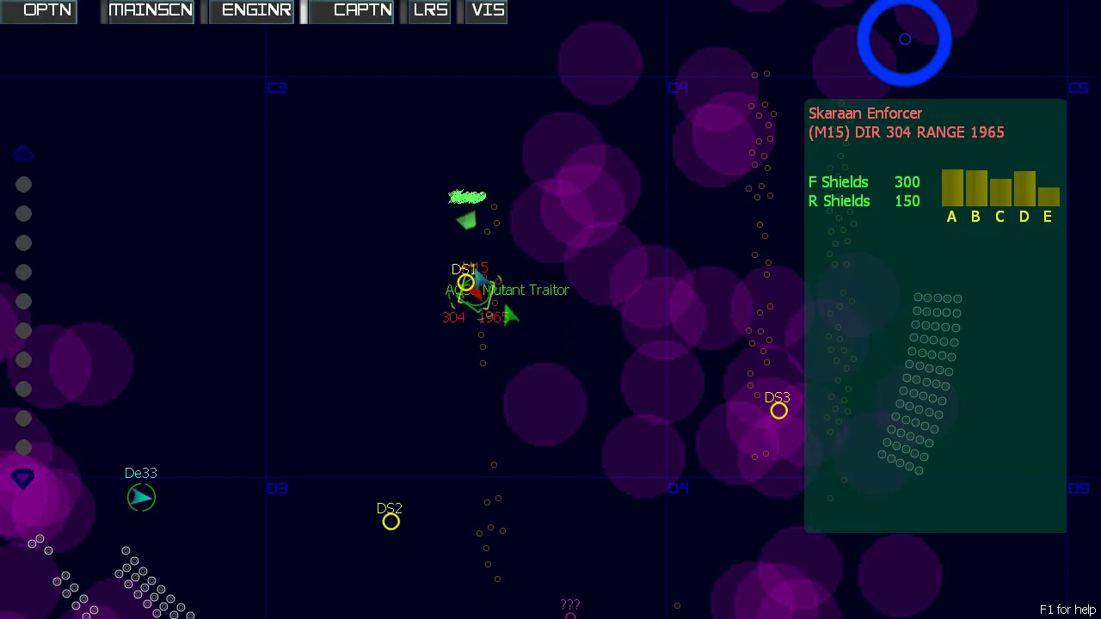
Target own battleship ACSS Mutant Traitor on the tactical map as M15's range widens to 992.
click(151, 11)
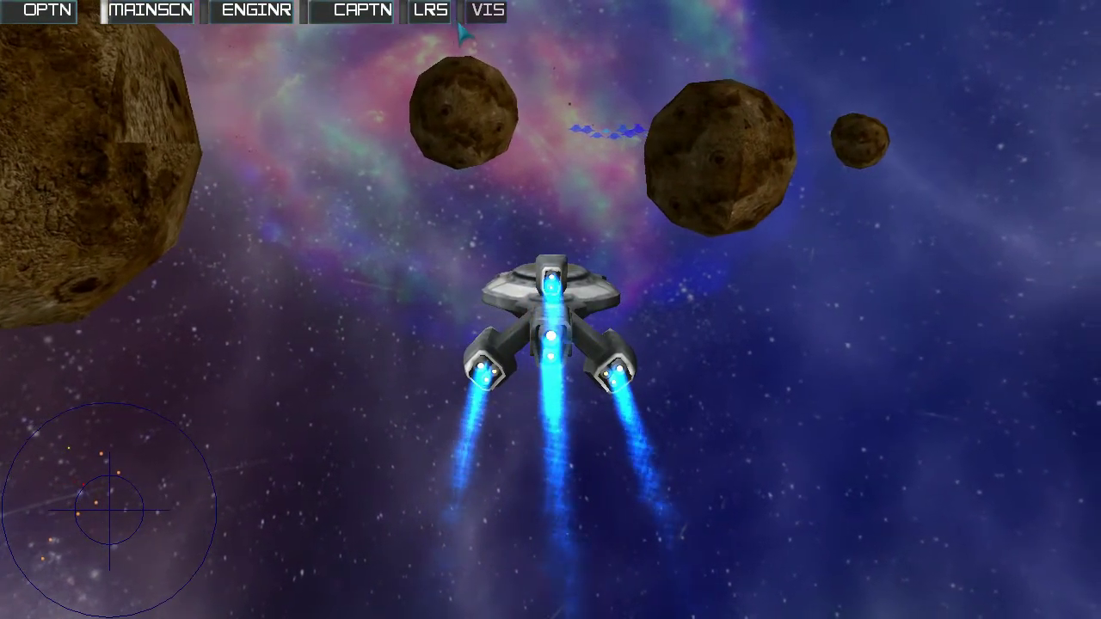
click(256, 10)
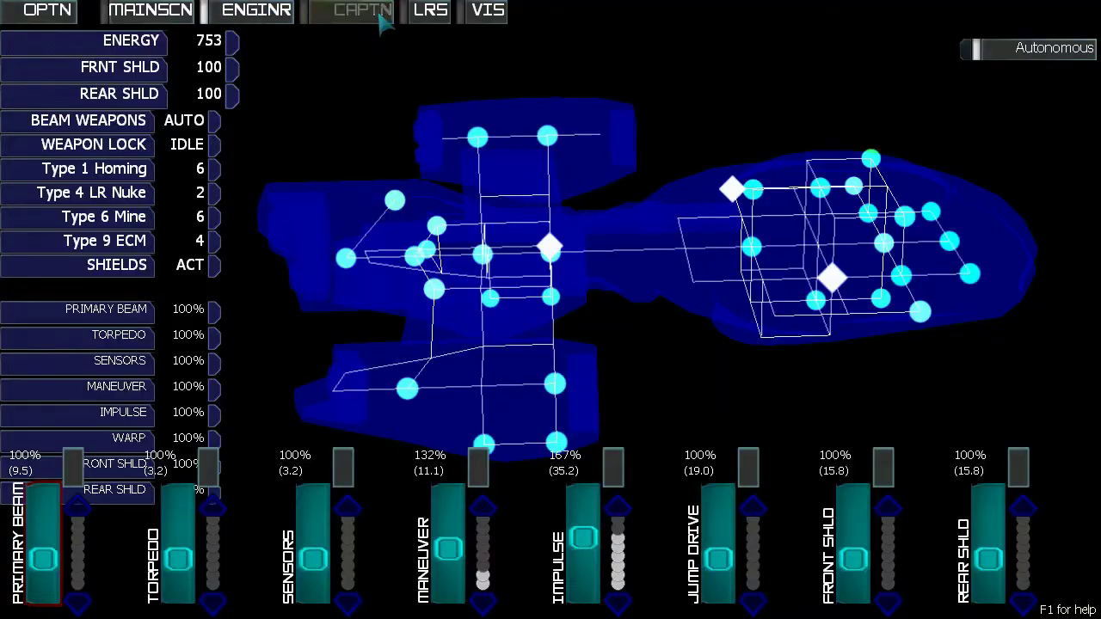
click(362, 11)
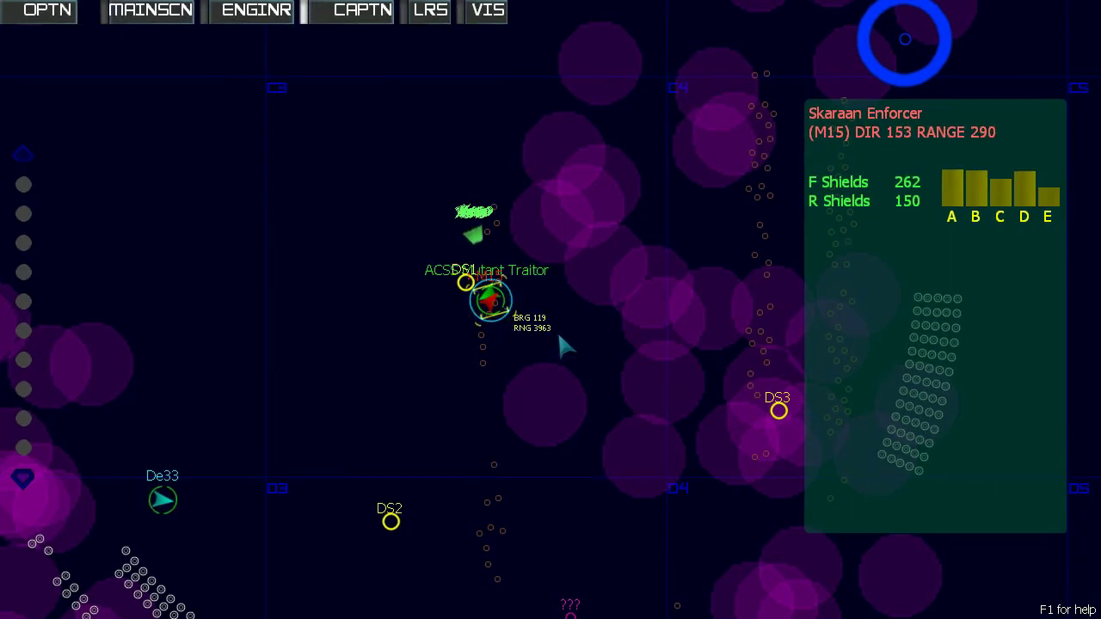
scroll(549, 337, down, 3)
scroll(550, 337, up, 5)
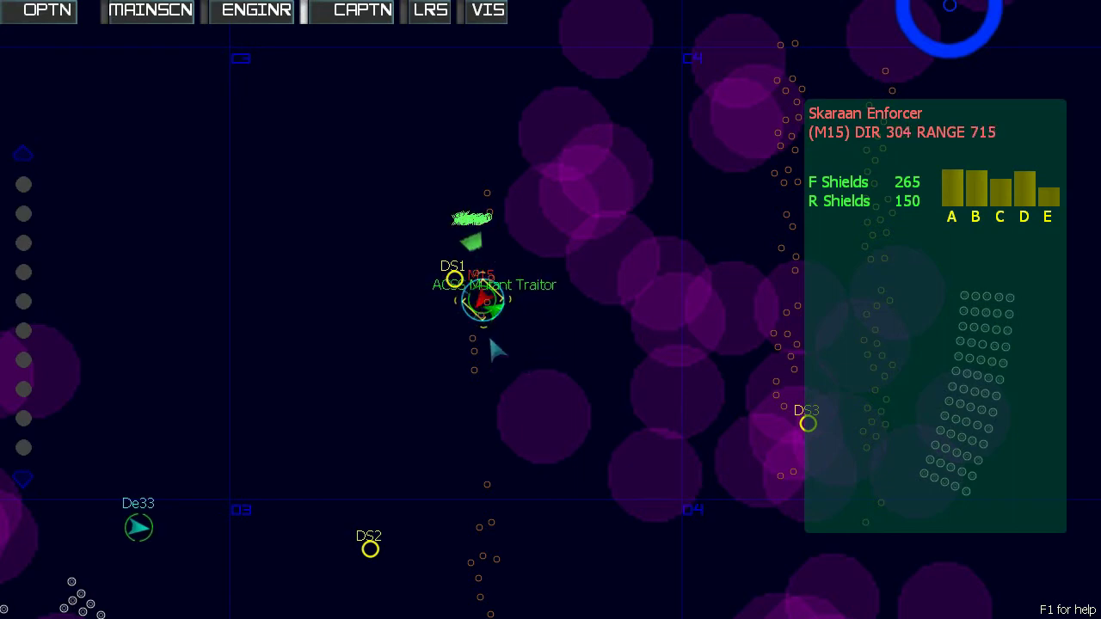
scroll(497, 329, down, 3)
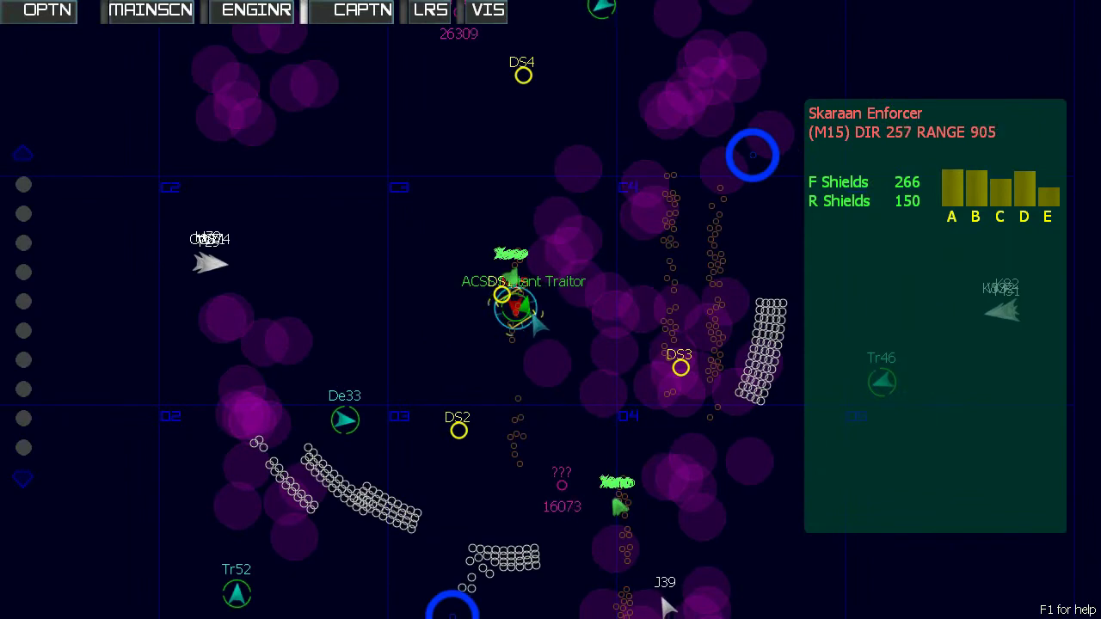
scroll(534, 313, up, 2)
scroll(534, 313, up, 2)
scroll(533, 313, up, 1)
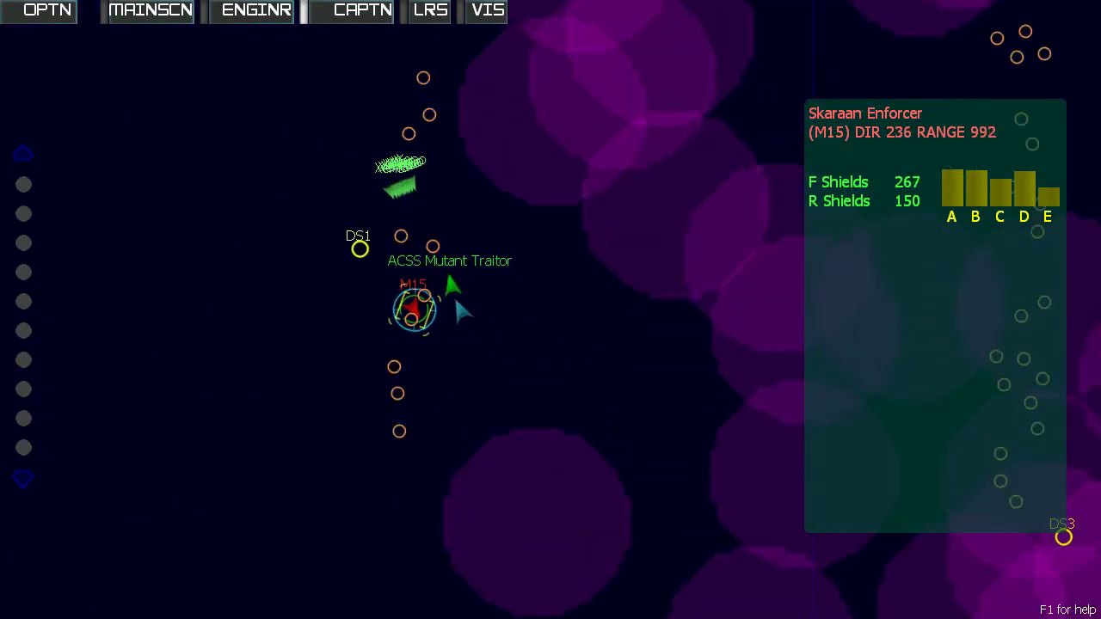
click(452, 288)
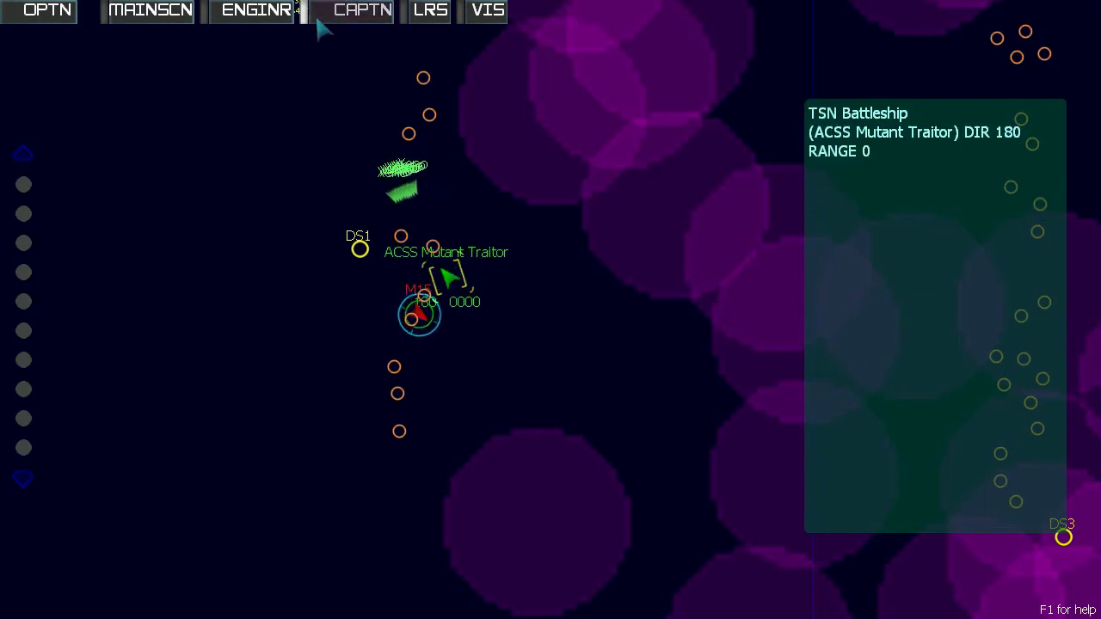
Add maneuvering coolant and raise maneuver power to about 200% on engineering.
click(256, 10)
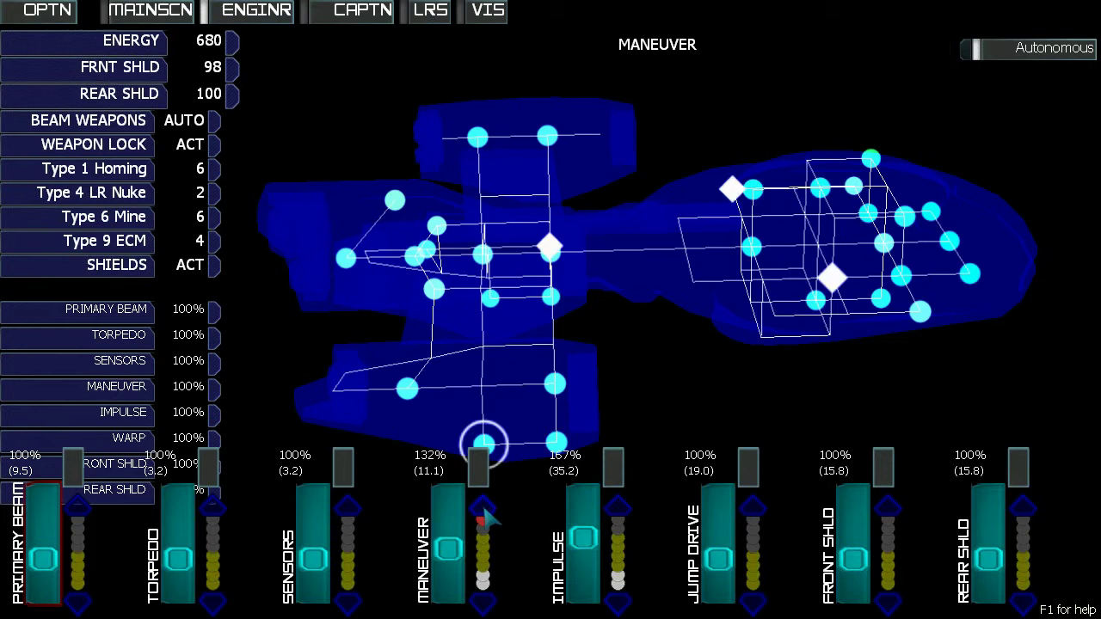
drag(486, 516, 490, 551)
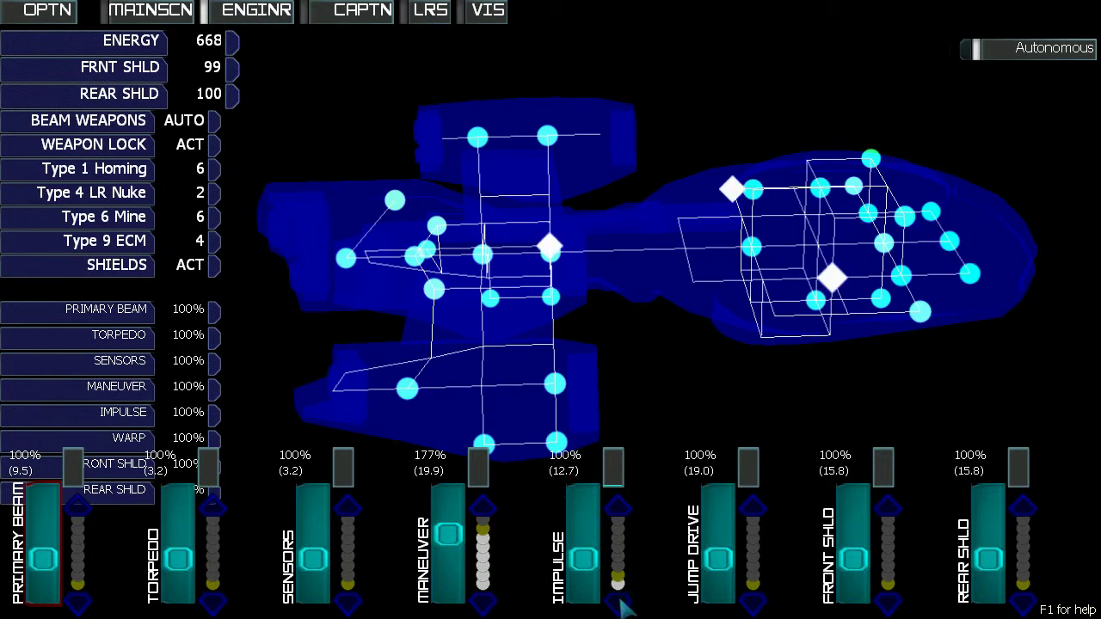
drag(451, 540, 449, 526)
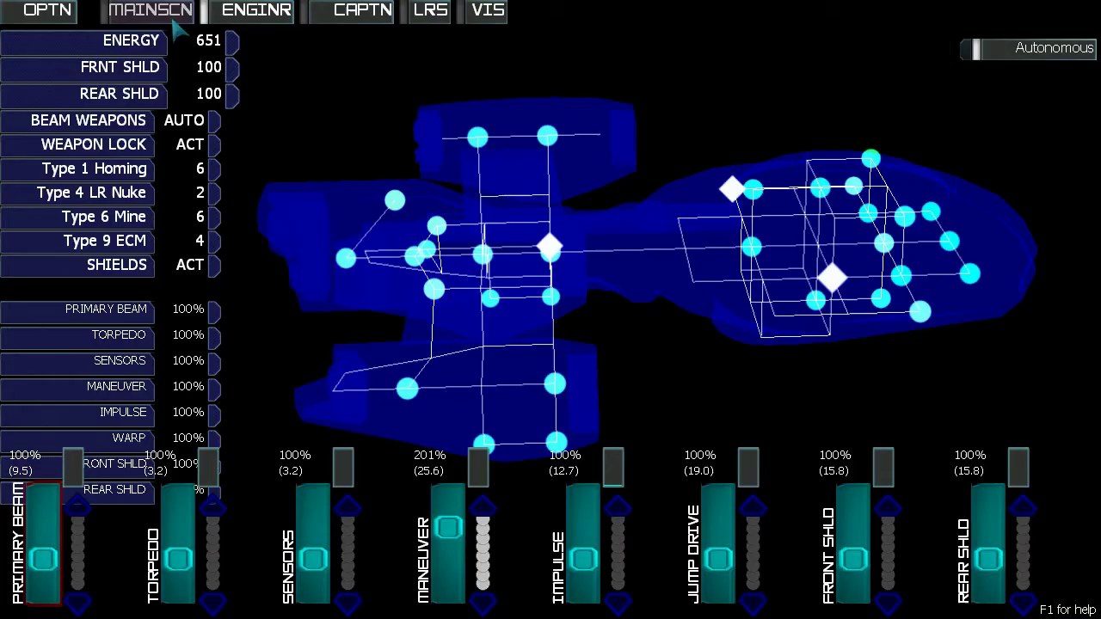
Check the tactical map and 3D view, returning to engineering with energy at 582.
click(362, 10)
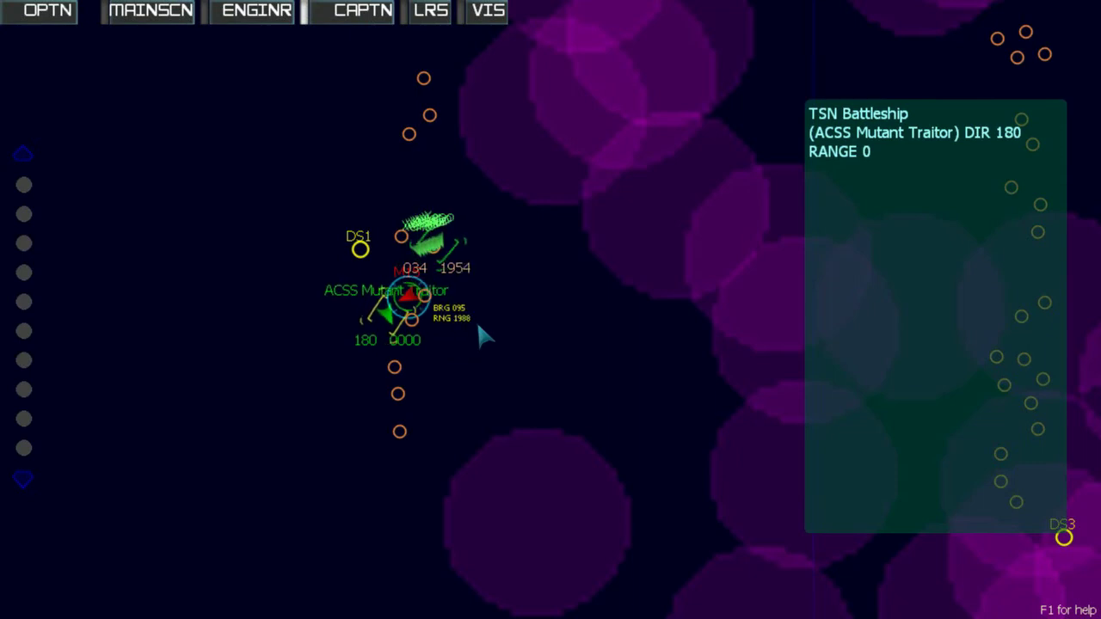
click(257, 10)
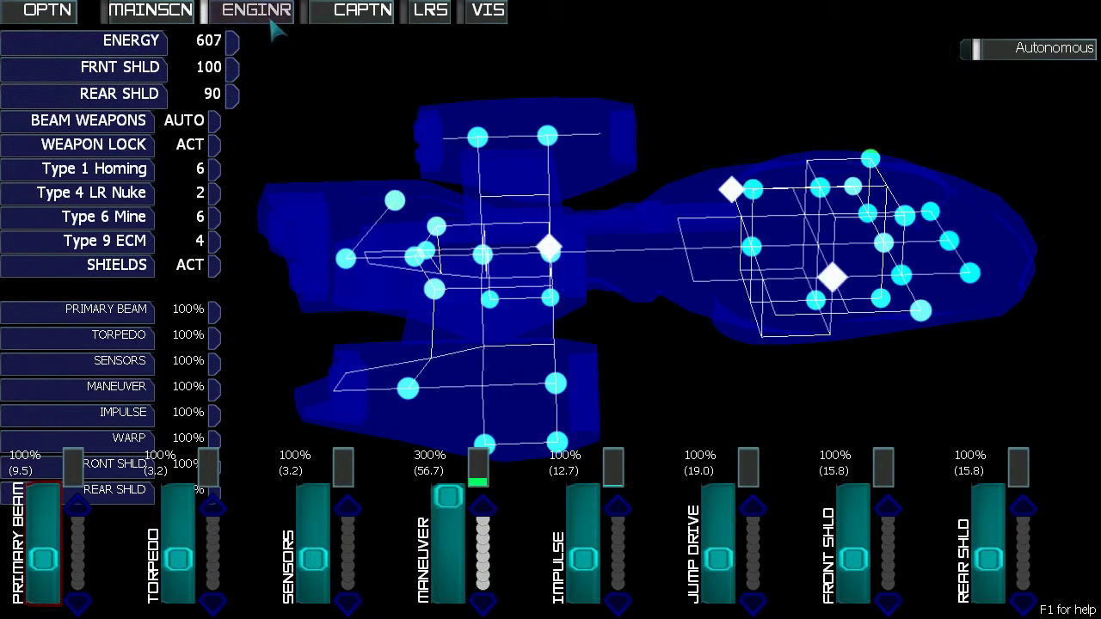
click(172, 12)
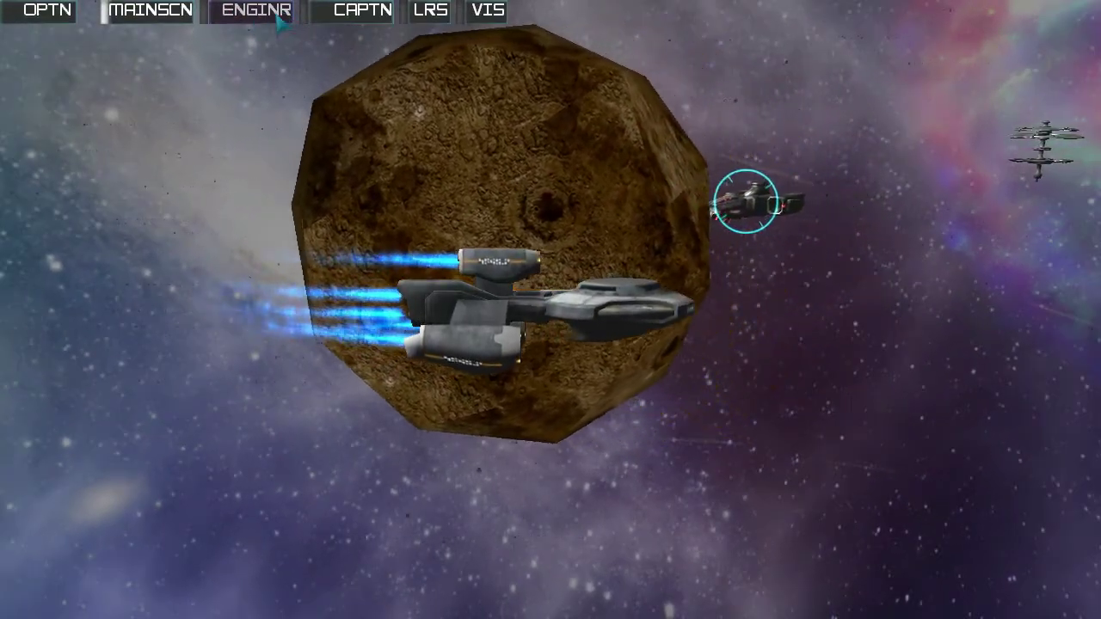
click(258, 10)
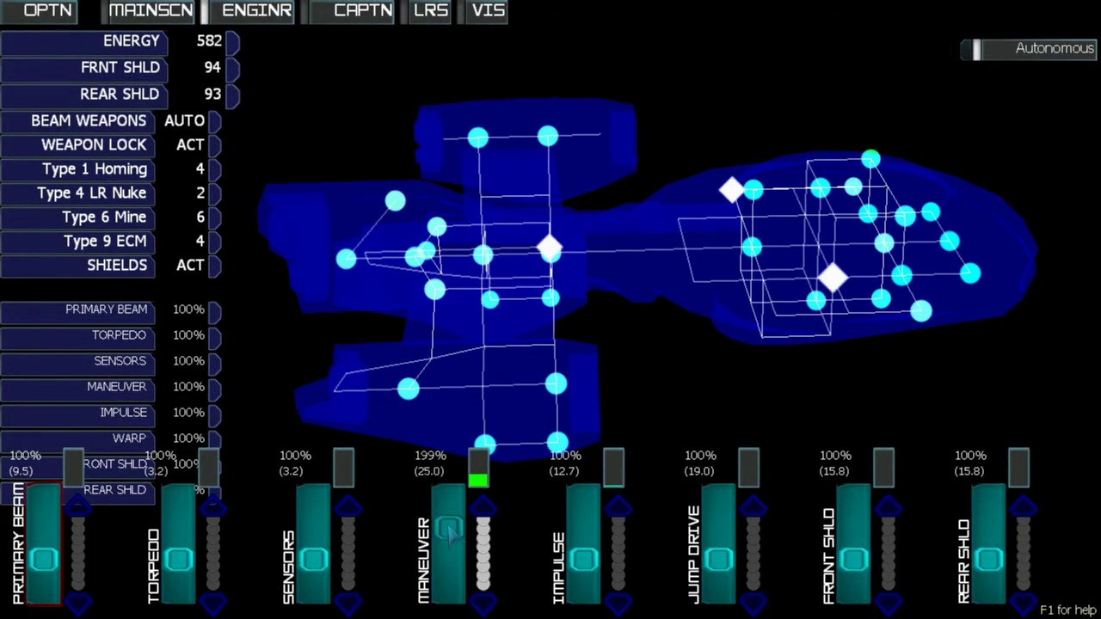
Target the Skaraan Enforcer M15, 2K away with front shields 76 and rear 150.
click(150, 10)
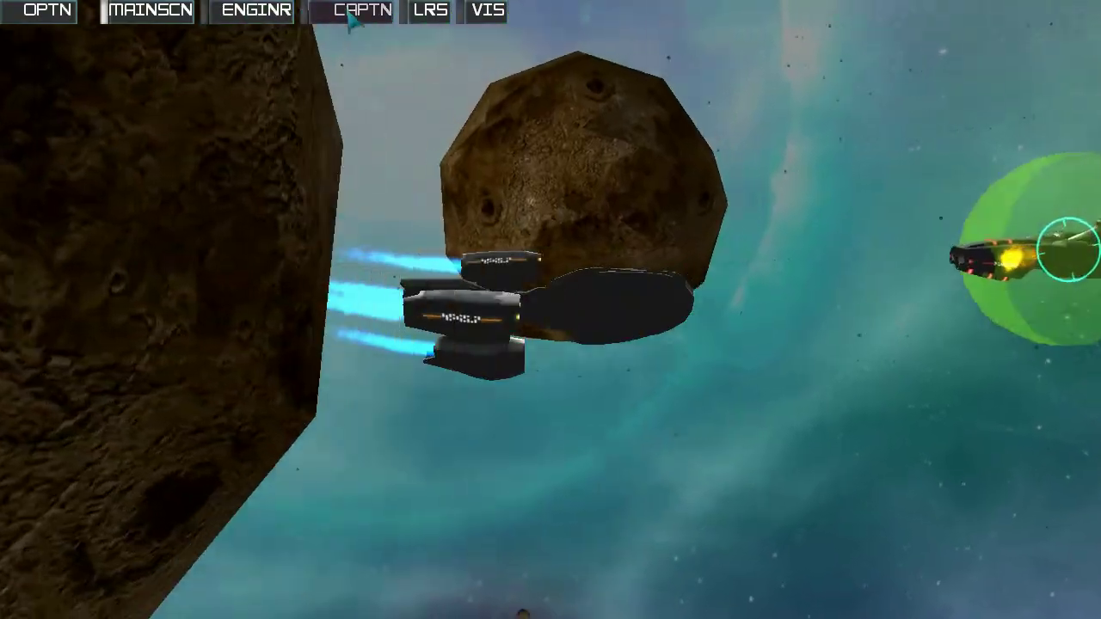
click(363, 10)
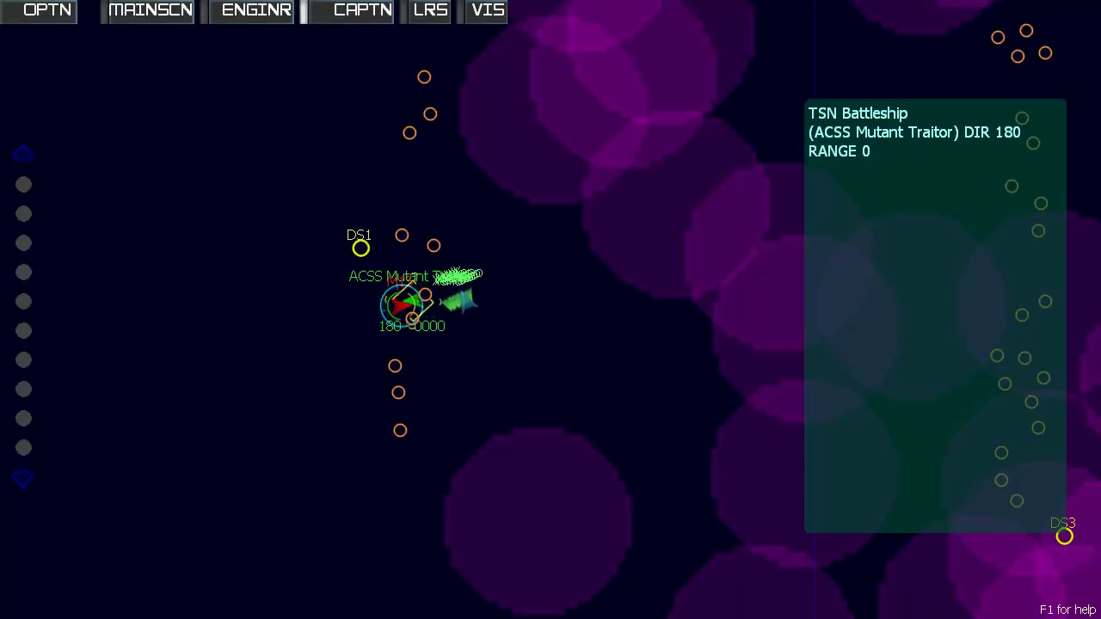
click(404, 303)
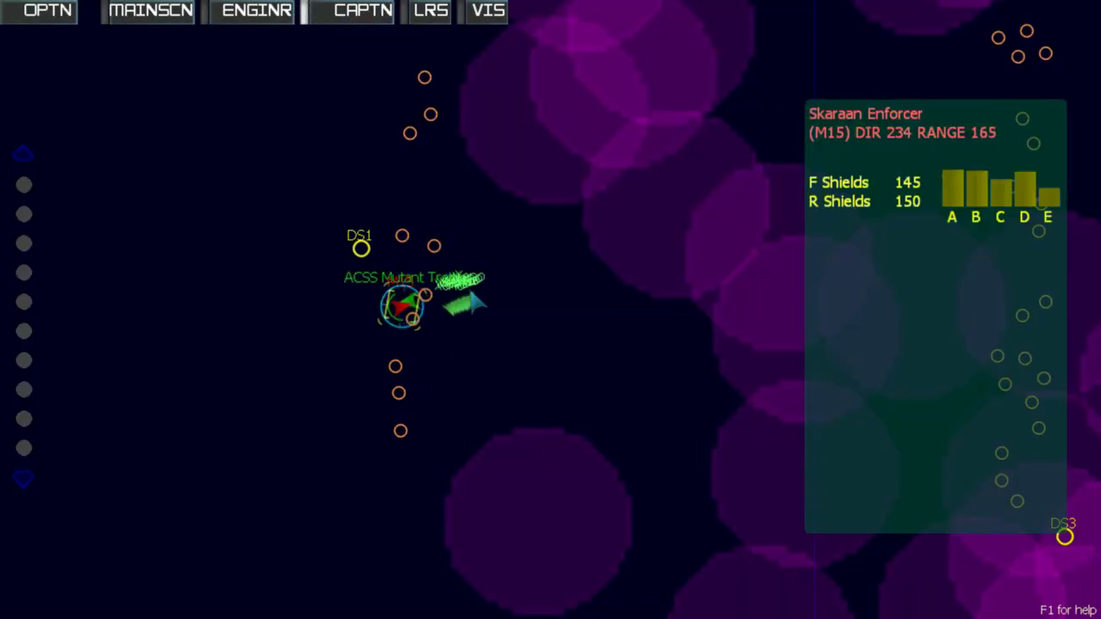
scroll(532, 247, down, 2)
scroll(532, 246, down, 2)
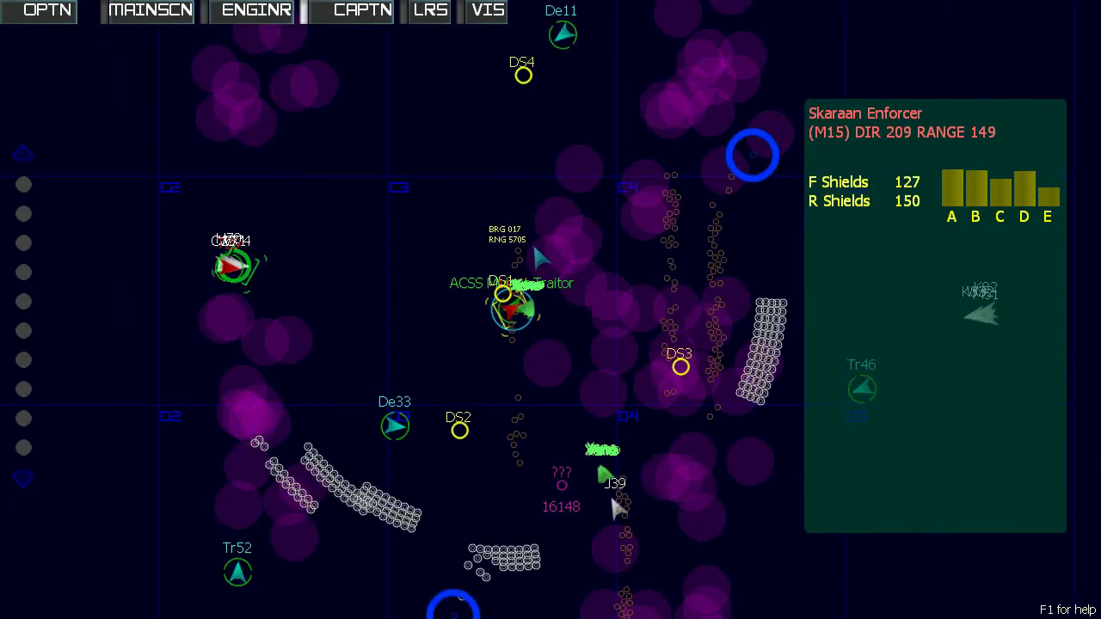
scroll(533, 242, up, 2)
scroll(533, 241, up, 2)
scroll(531, 237, up, 2)
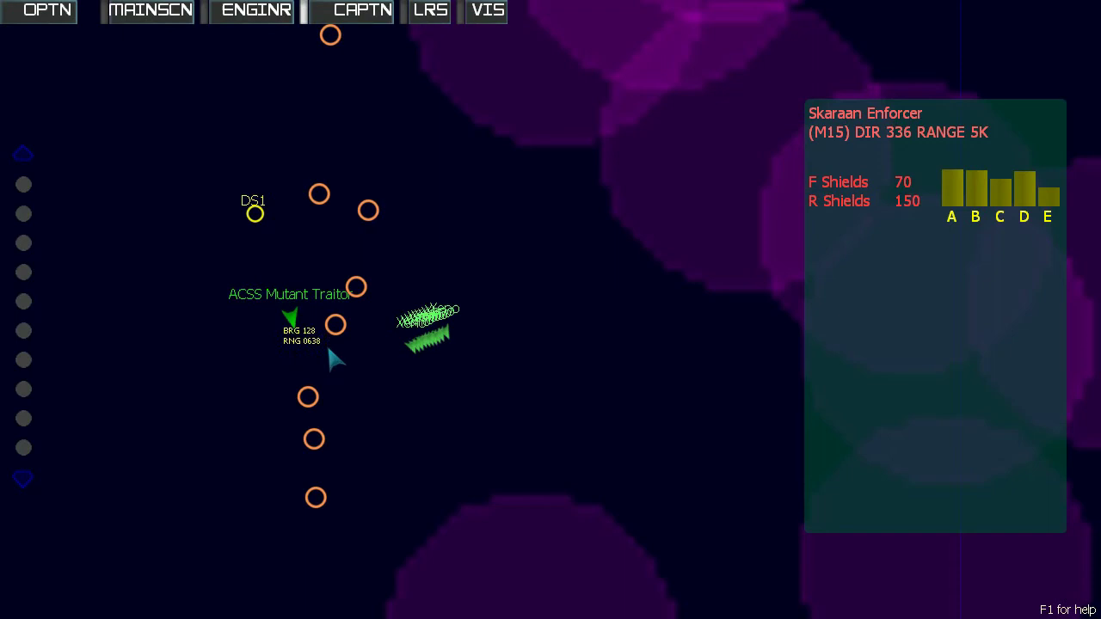
scroll(327, 344, down, 2)
scroll(330, 337, down, 1)
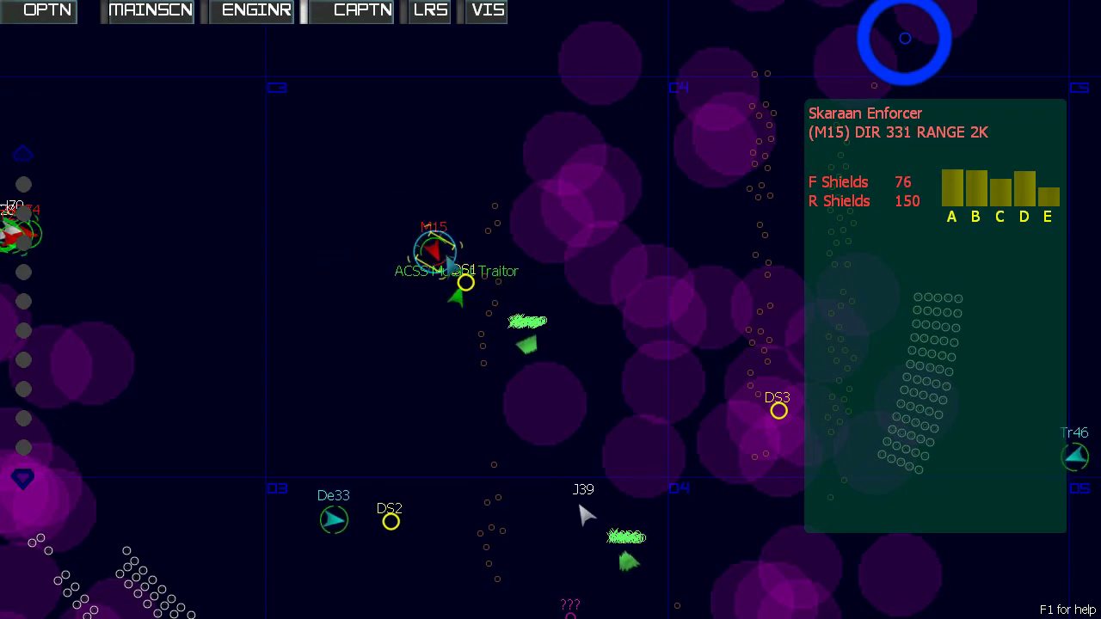
Inspect the Skaraan Enforcer M15 and Executor J39 shield panels, then return to engineering.
click(258, 10)
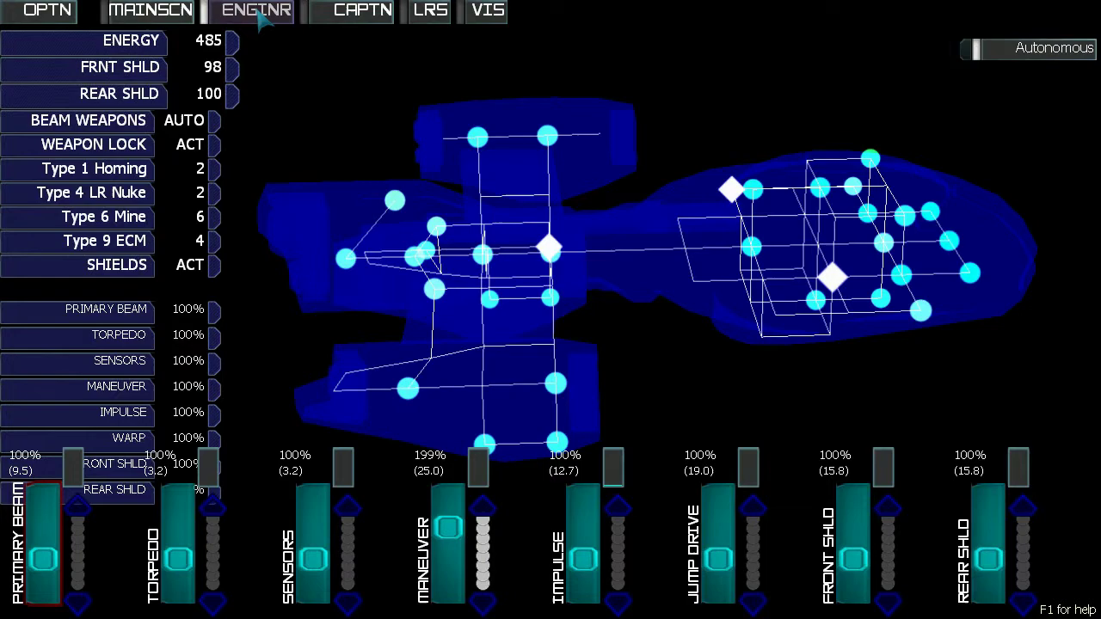
click(150, 10)
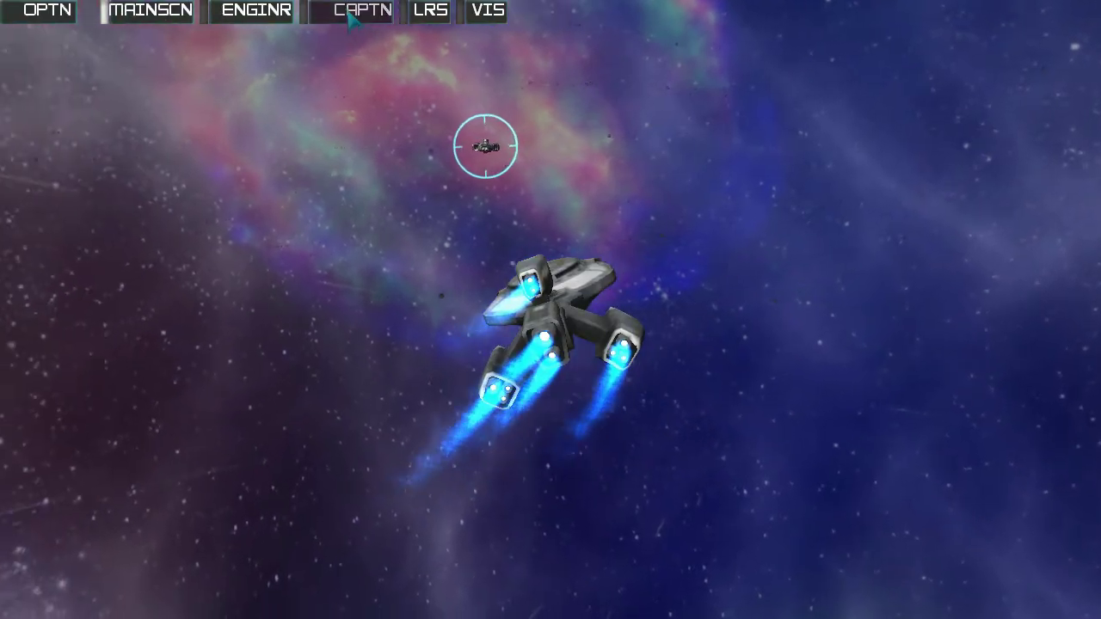
click(362, 10)
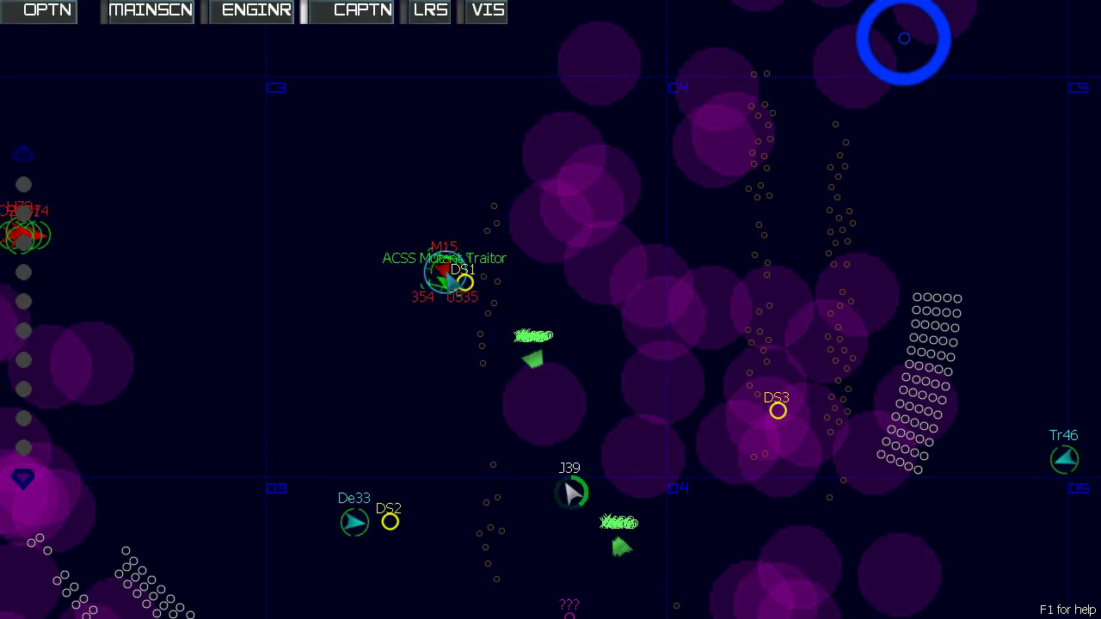
click(448, 271)
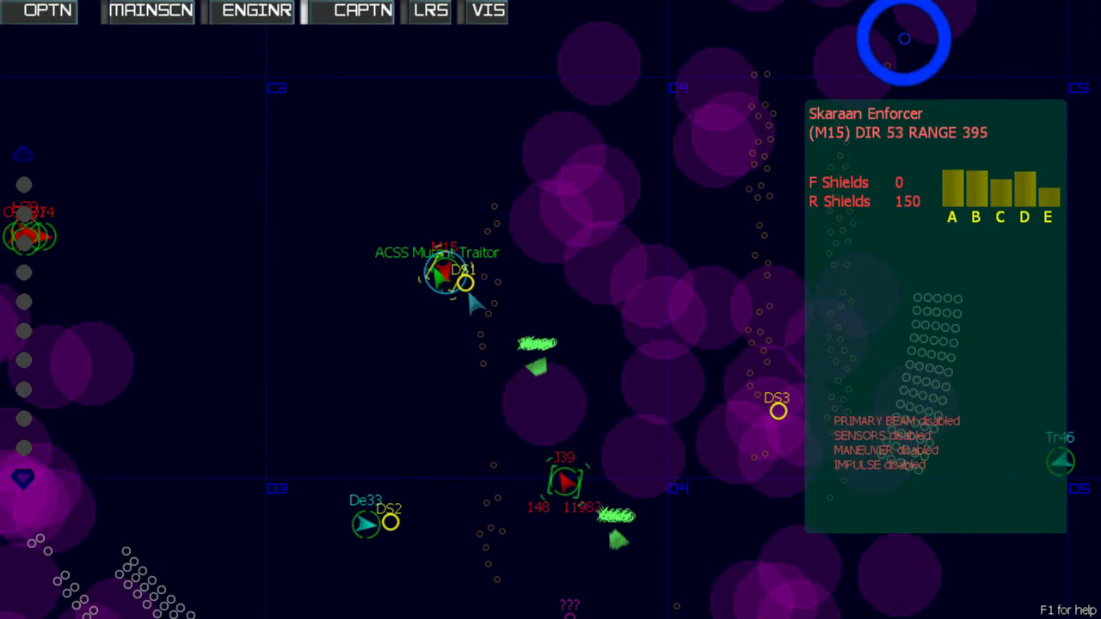
click(567, 478)
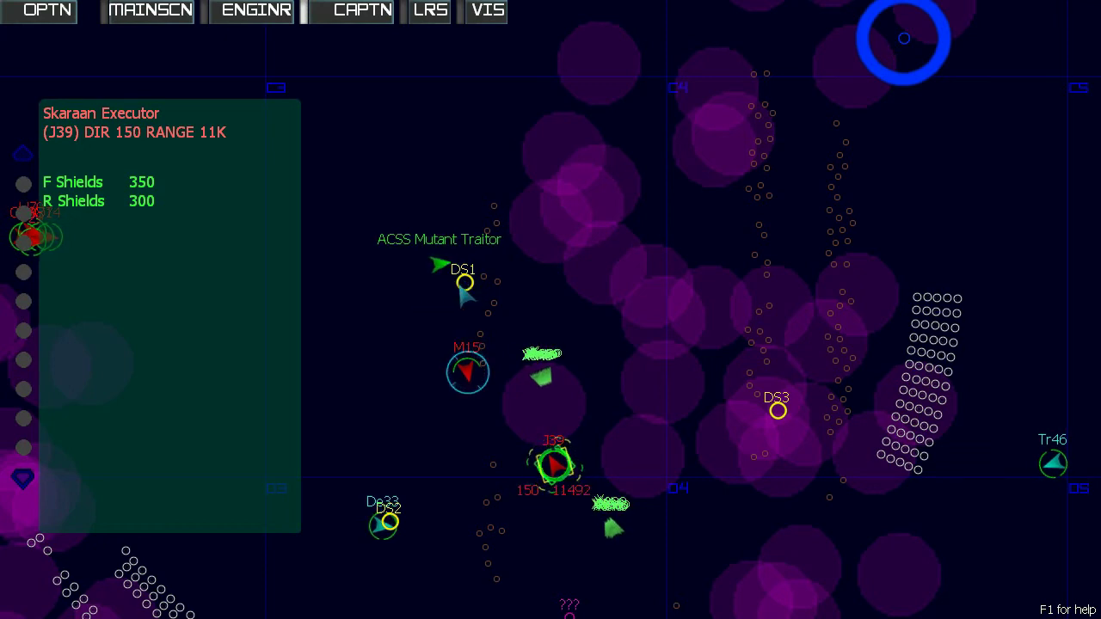
click(468, 370)
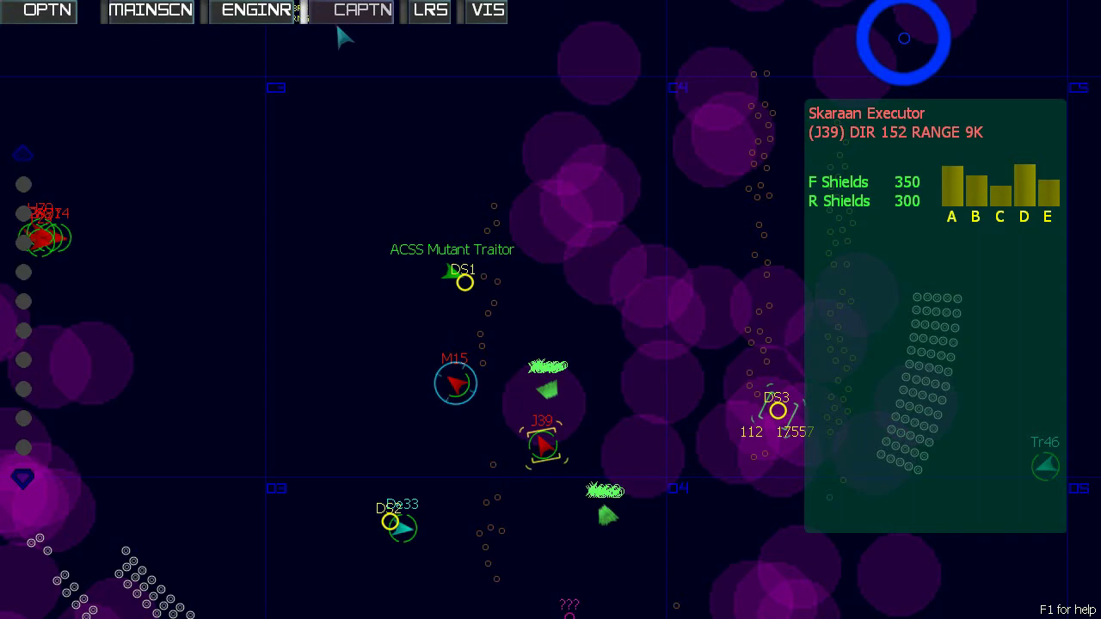
click(284, 30)
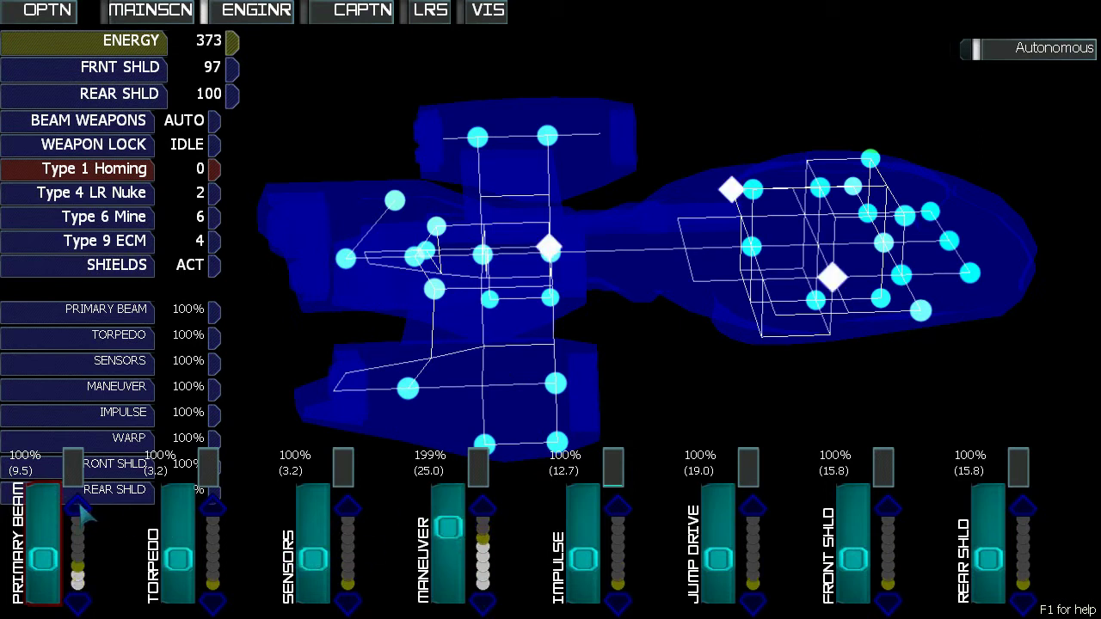
Drag primary beam power up to 139%, then flip through stations to the long-range map.
drag(44, 556, 45, 545)
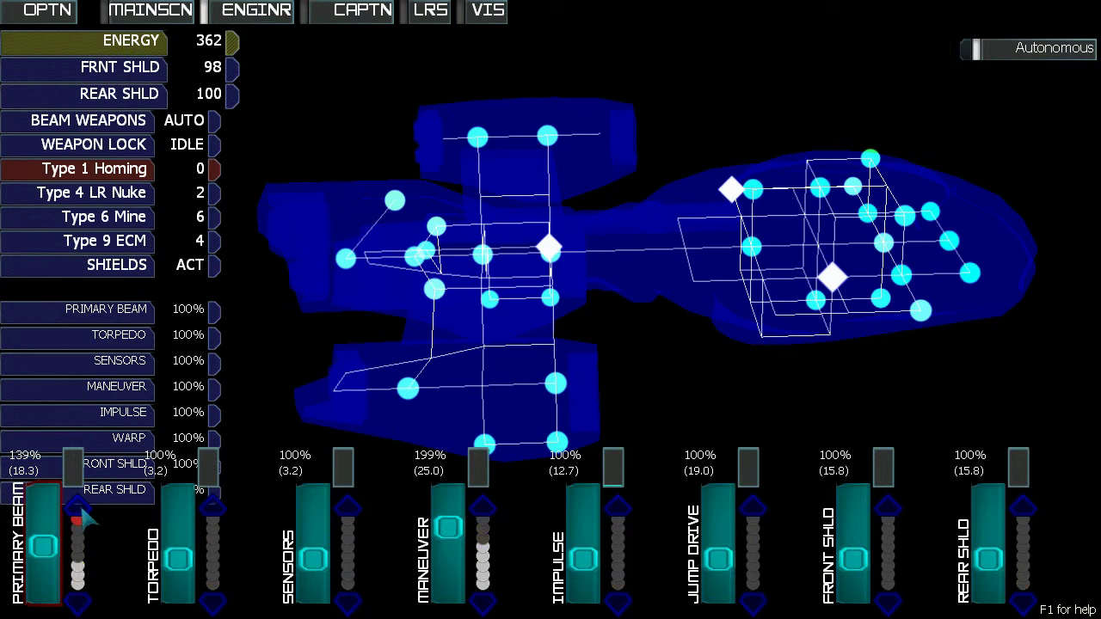
click(216, 10)
click(257, 10)
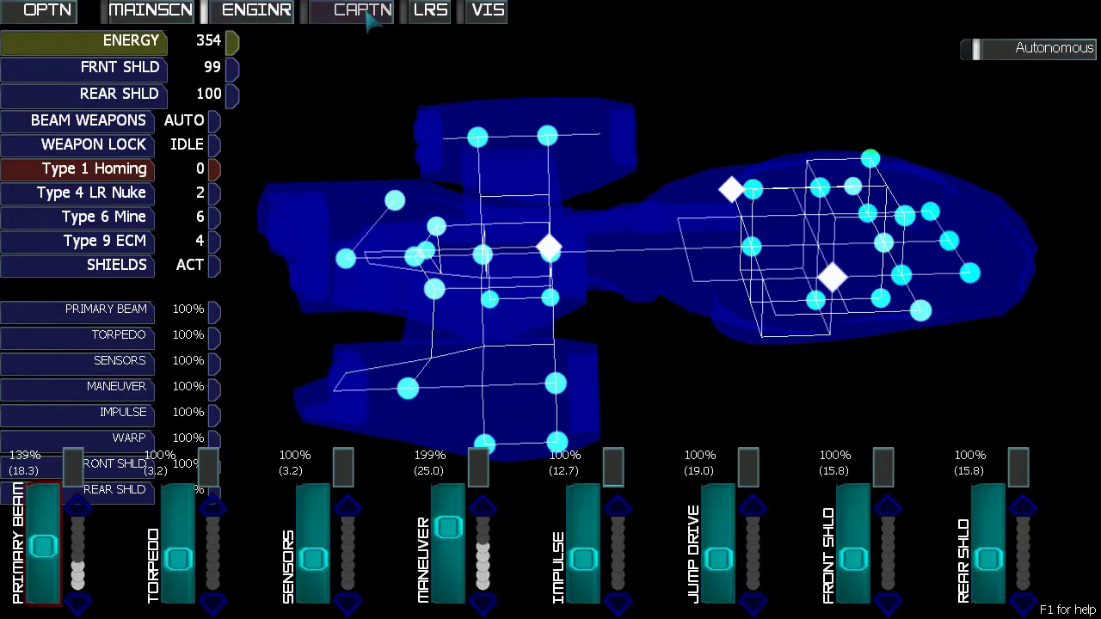
click(488, 10)
Cycle targets J39 and own ship, finally locking the Skaraan Enforcer M15, then go to engineering.
click(430, 10)
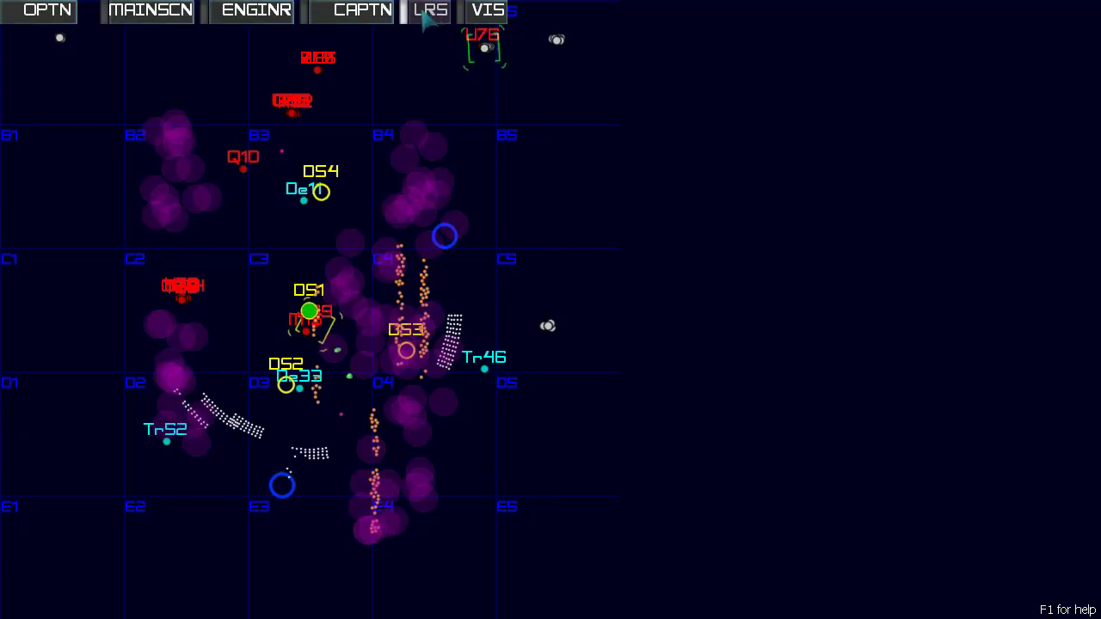
click(363, 10)
scroll(464, 318, up, 1)
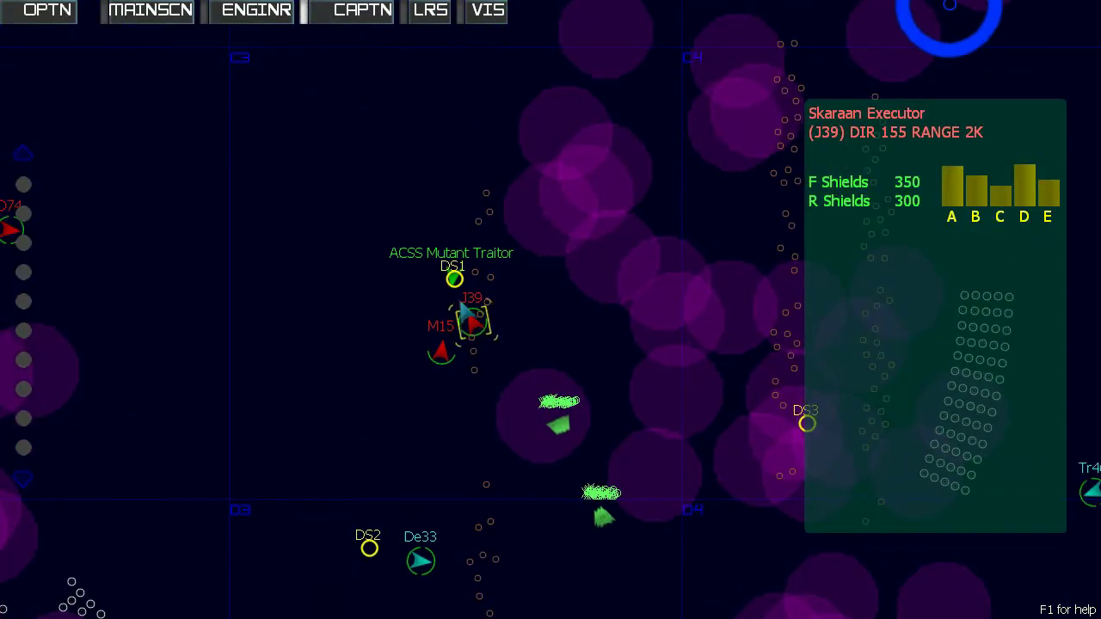
scroll(465, 318, up, 1)
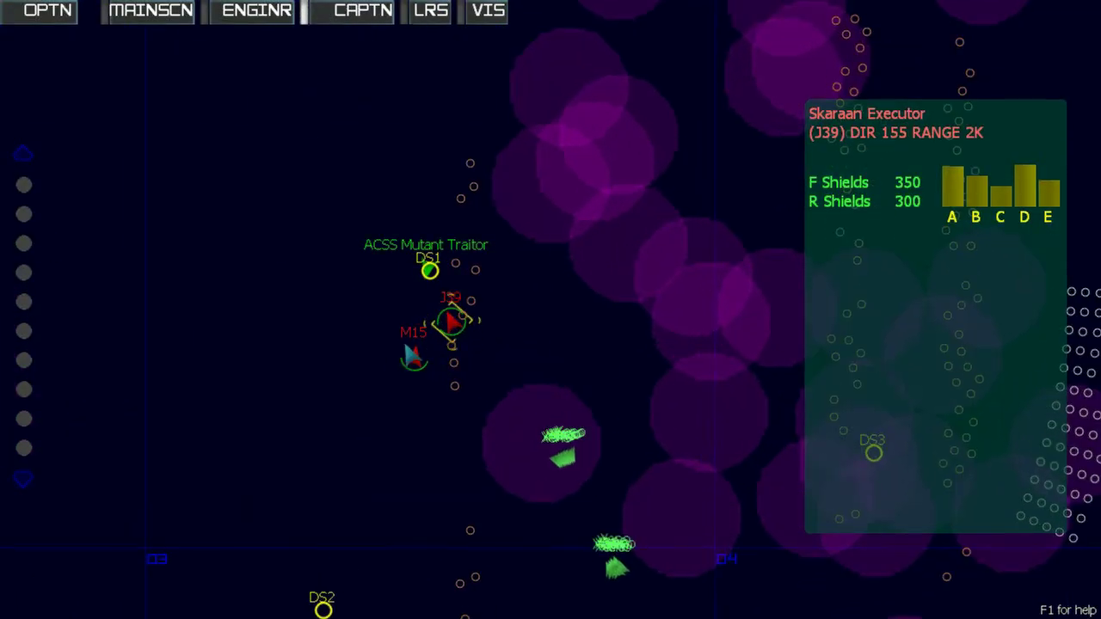
click(419, 365)
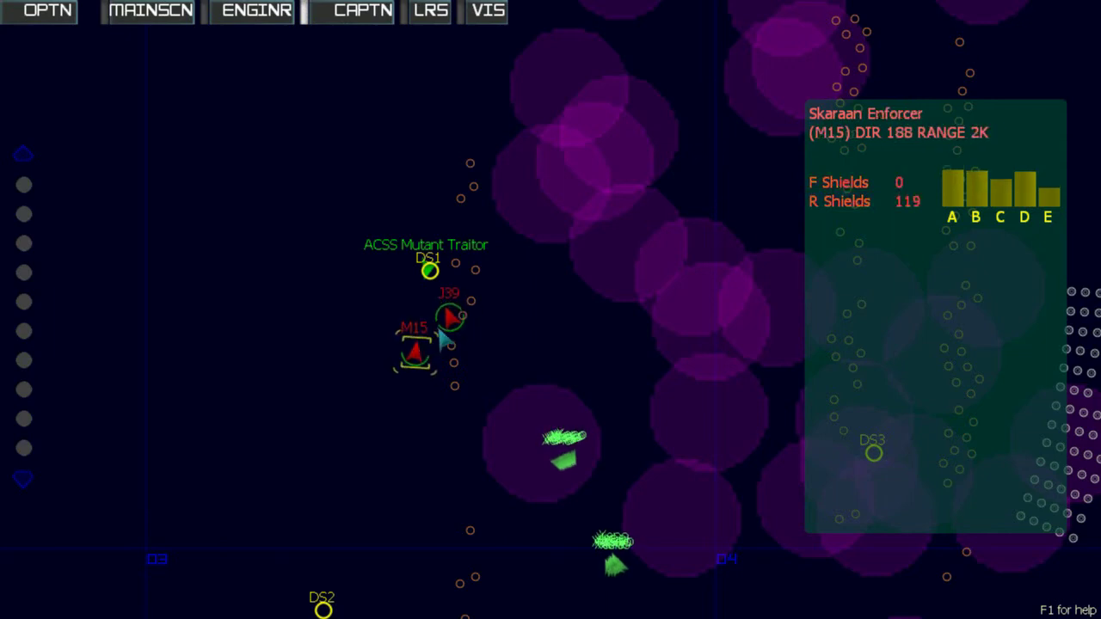
click(451, 319)
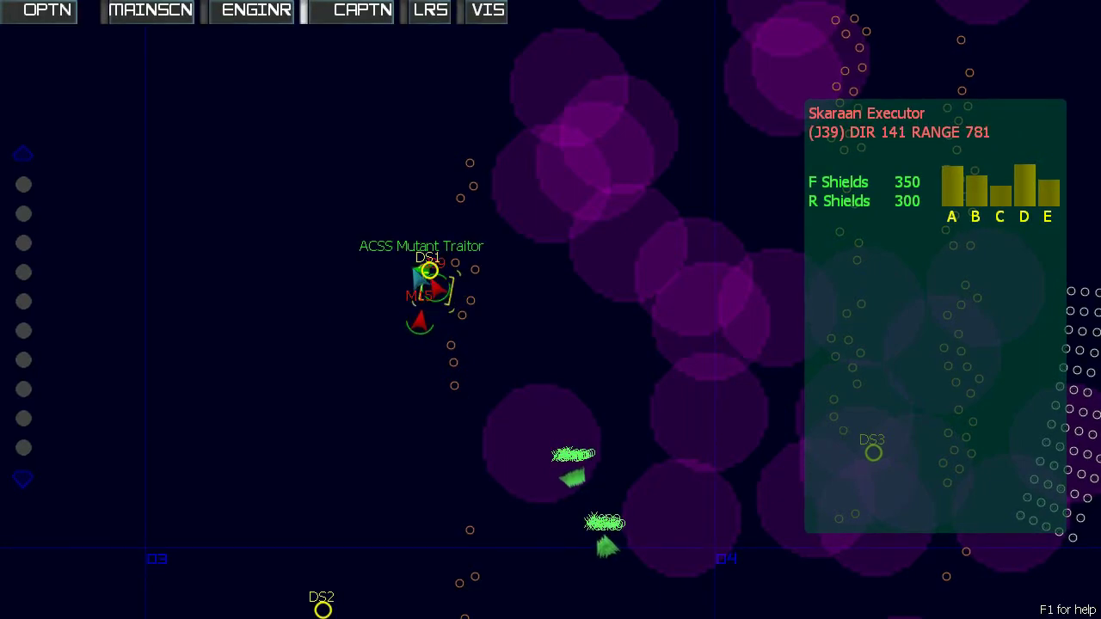
click(429, 283)
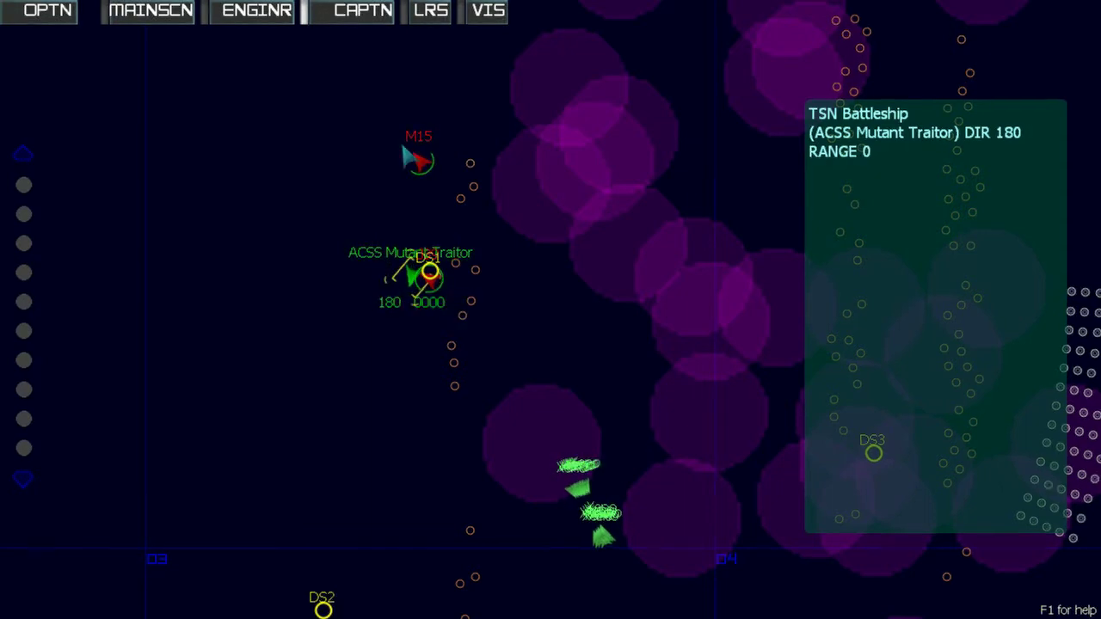
click(420, 160)
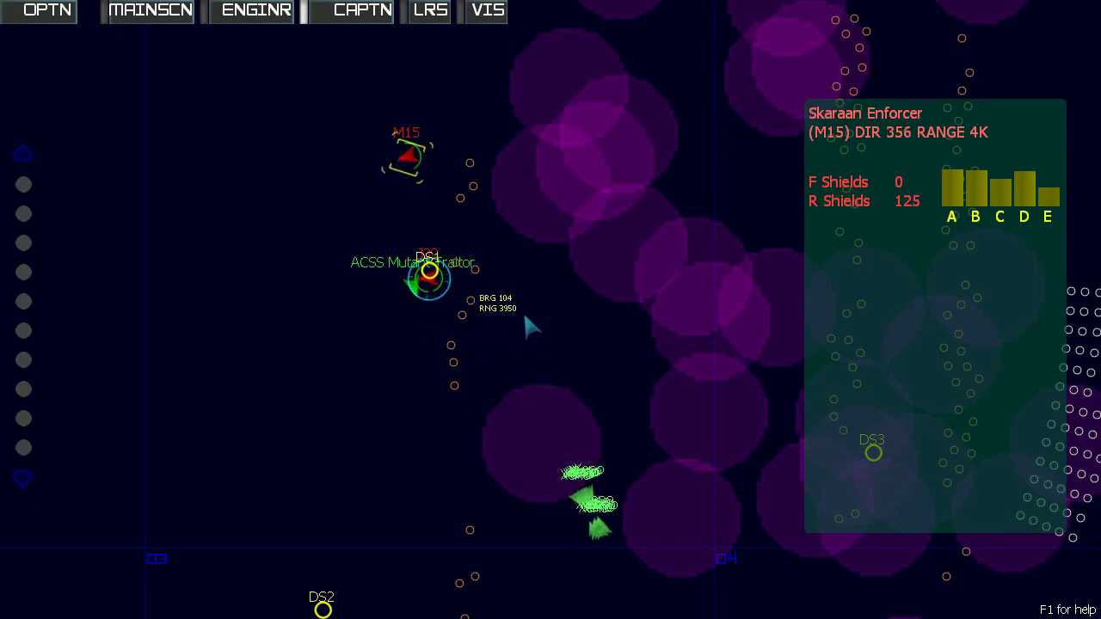
click(257, 10)
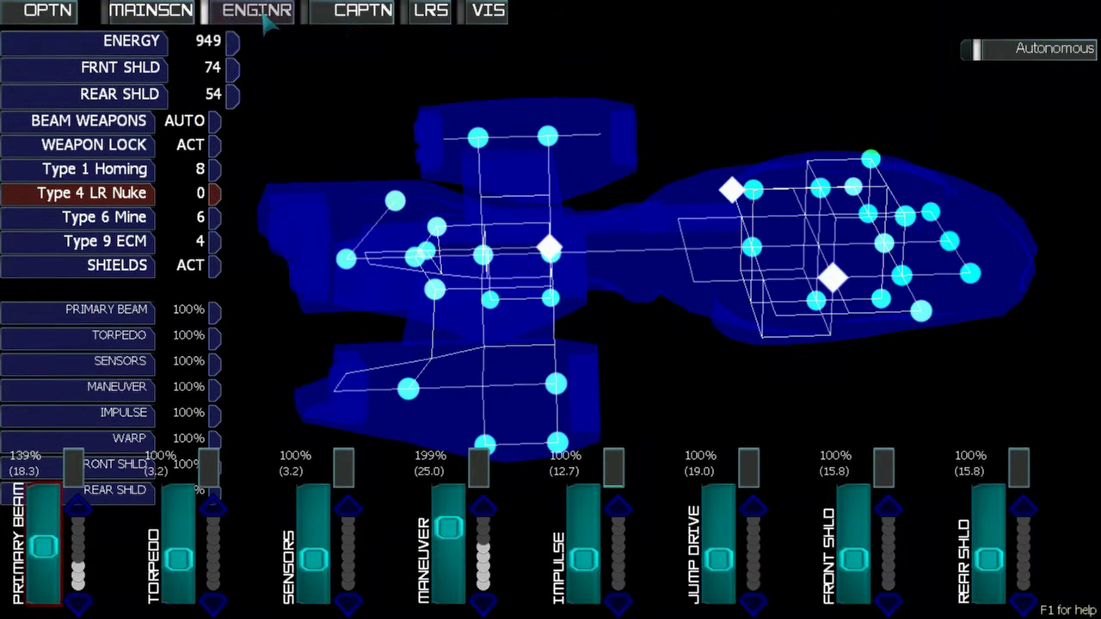
Back on the tactical map, target Executor J39, then cycle the target back to Enforcer M15.
click(151, 10)
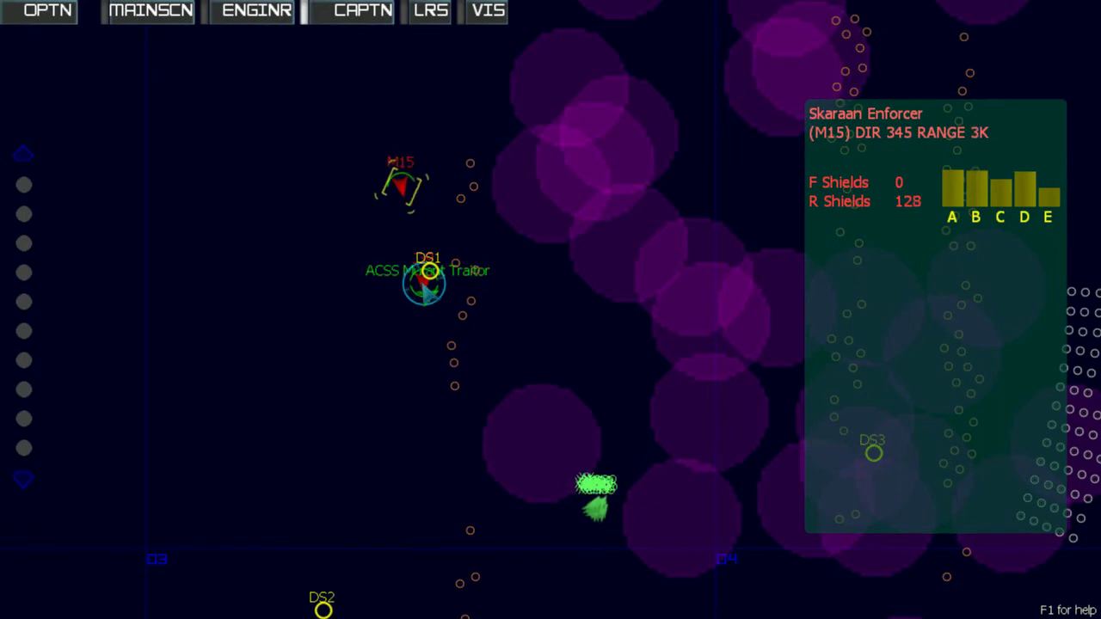
click(428, 288)
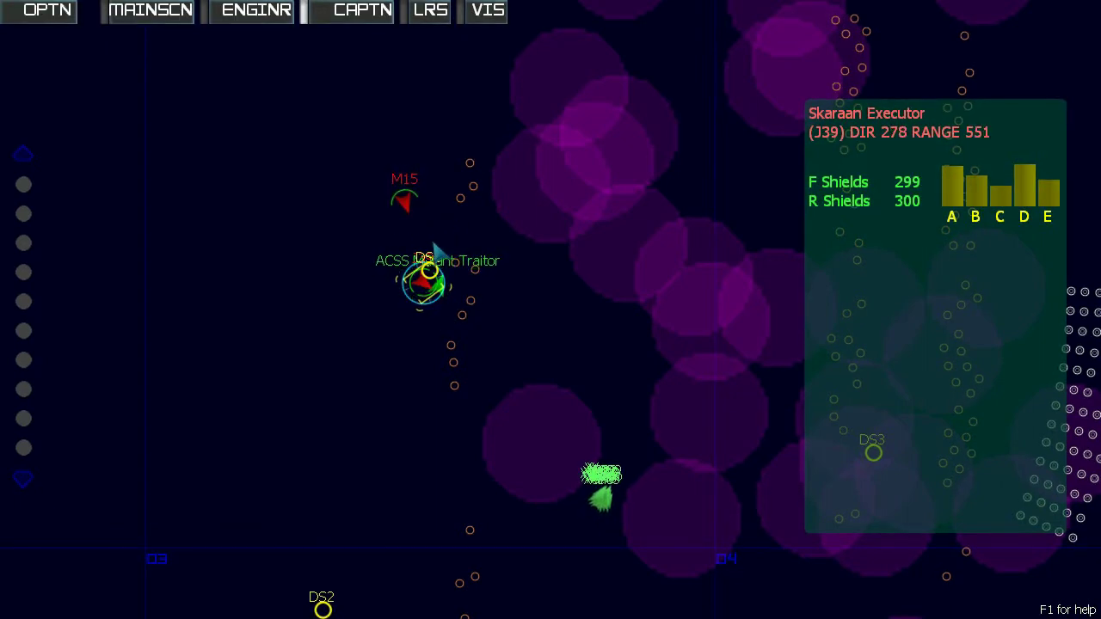
key(Tab)
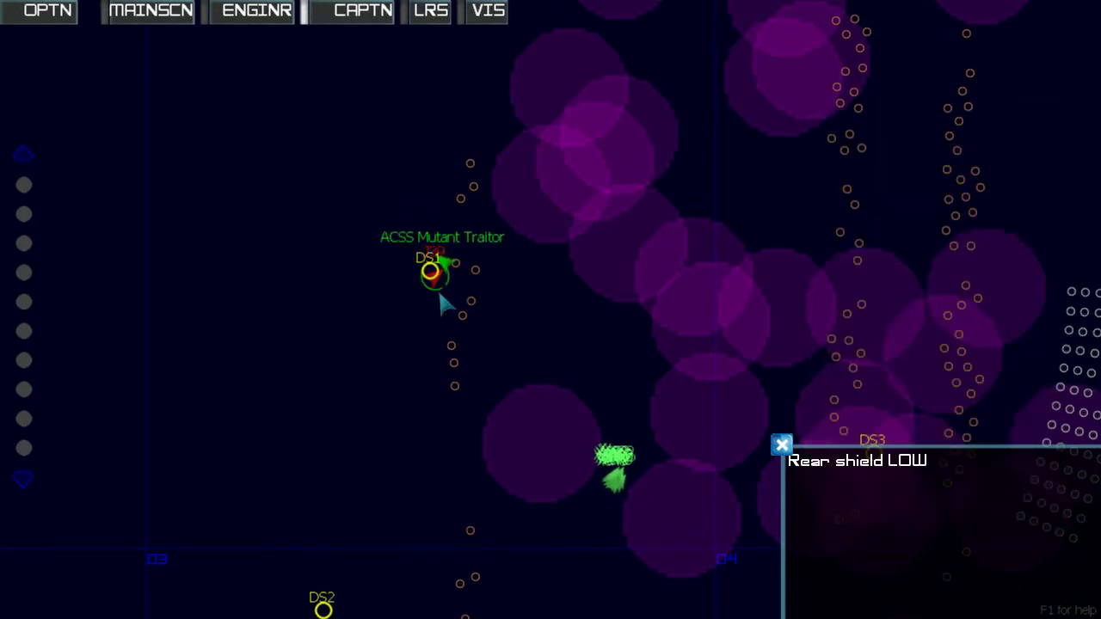
scroll(373, 289, down, 3)
scroll(372, 289, down, 3)
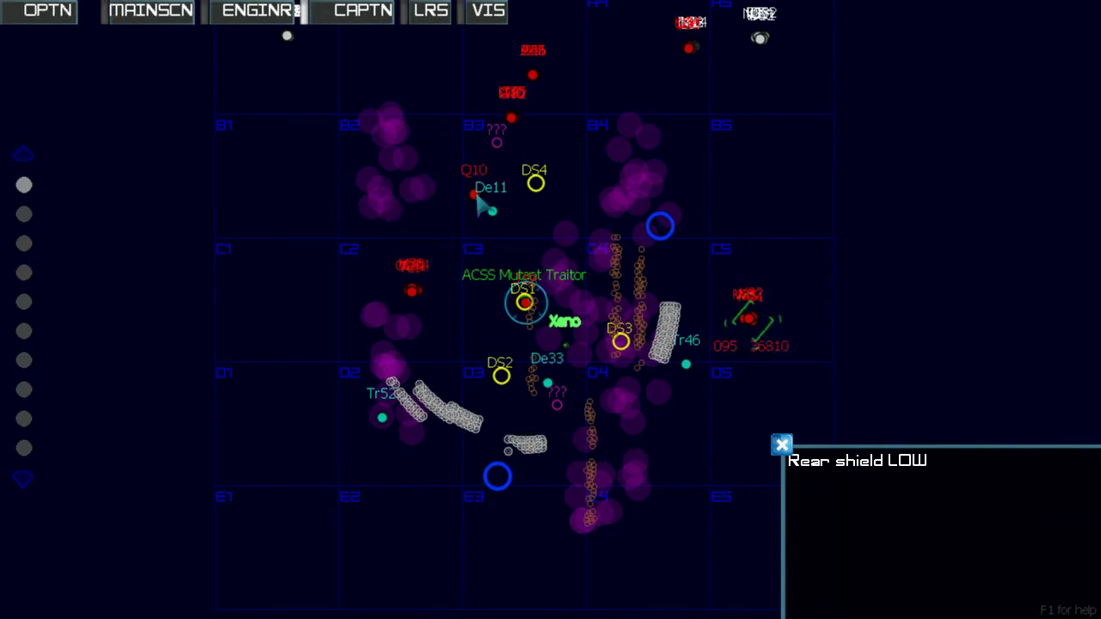
scroll(476, 200, up, 3)
scroll(497, 209, up, 3)
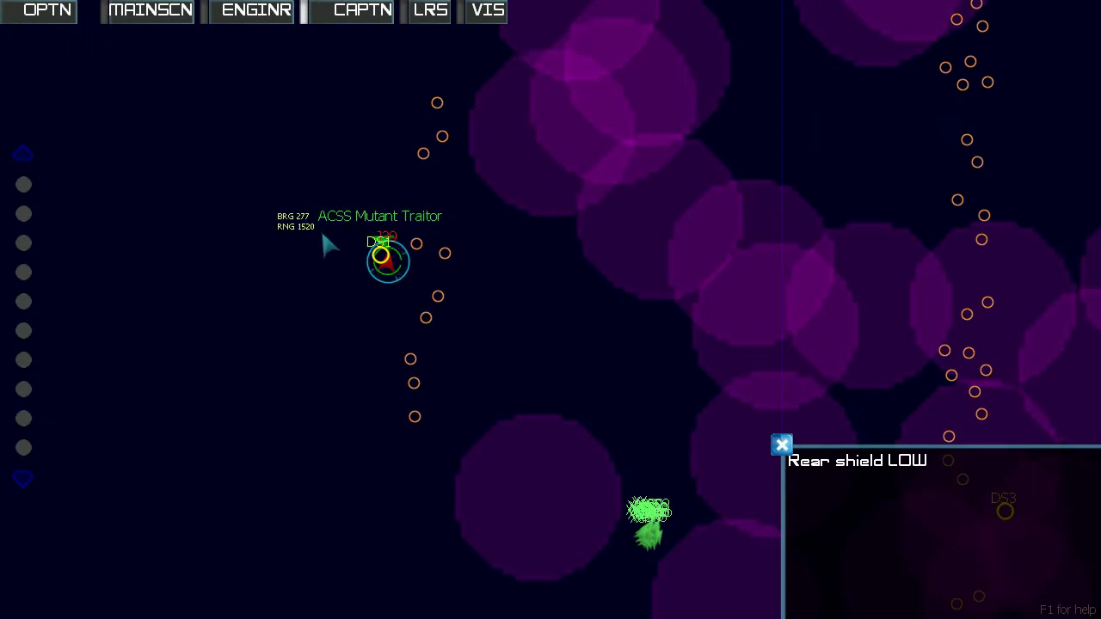
scroll(342, 213, down, 5)
Inspect Enforcer Q10, Executor J39 and the ACSS Mutant Traitor, then bring up engineering.
click(413, 102)
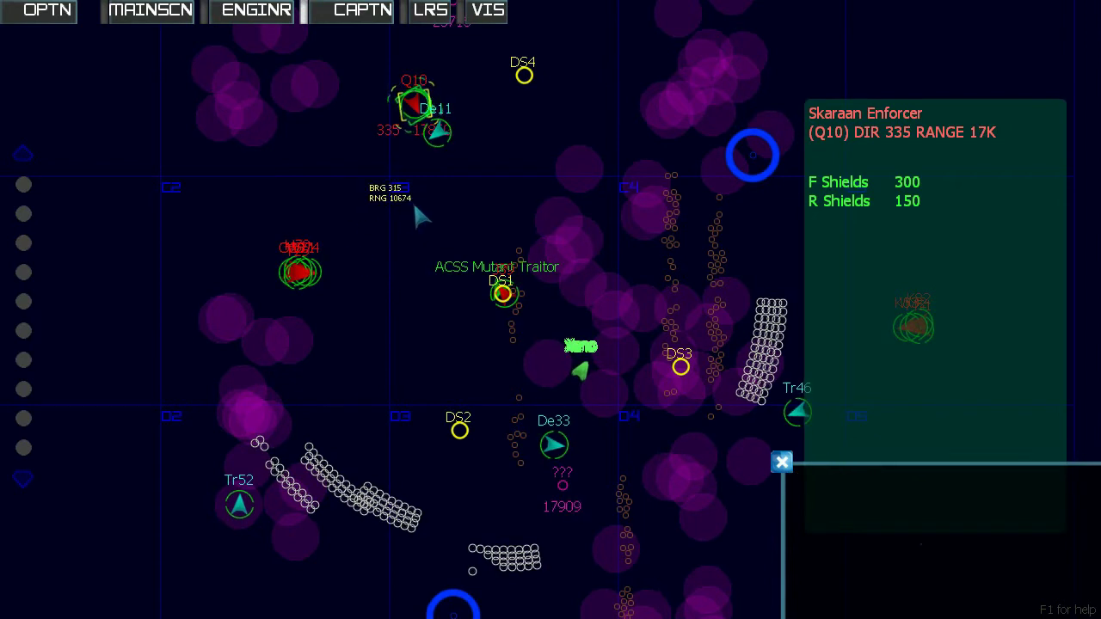
scroll(500, 306, up, 2)
scroll(489, 294, up, 1)
scroll(469, 285, up, 1)
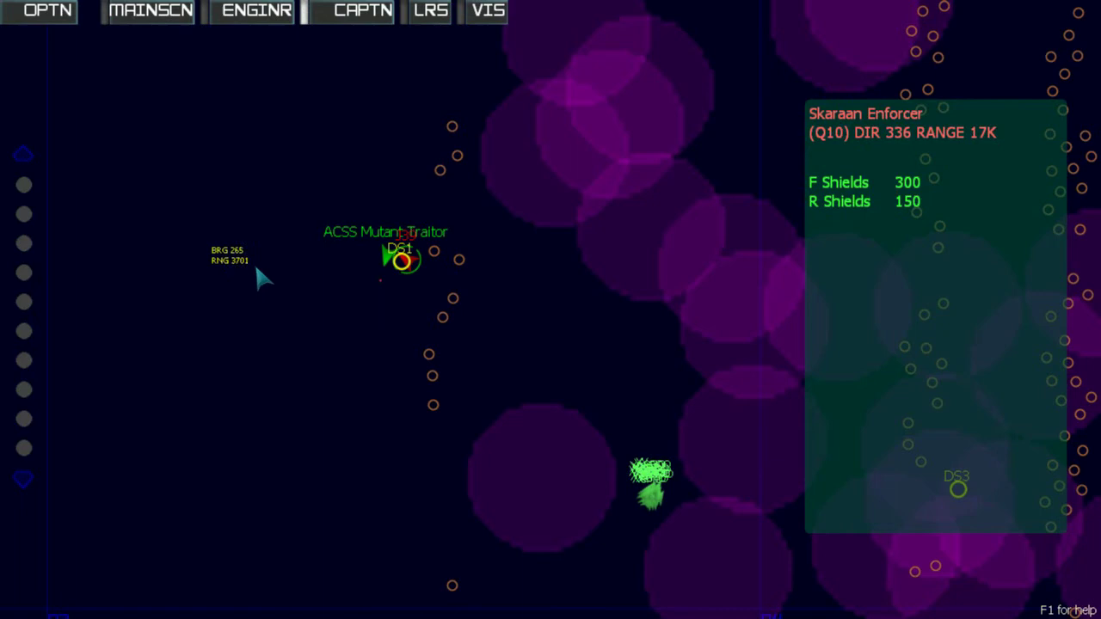
scroll(294, 249, up, 1)
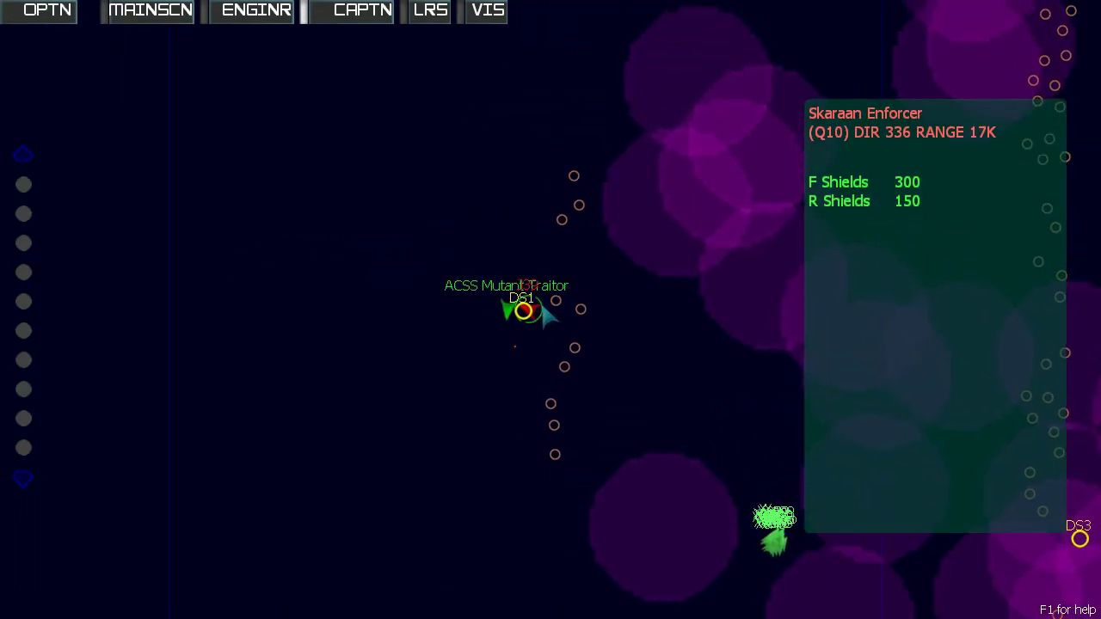
click(542, 317)
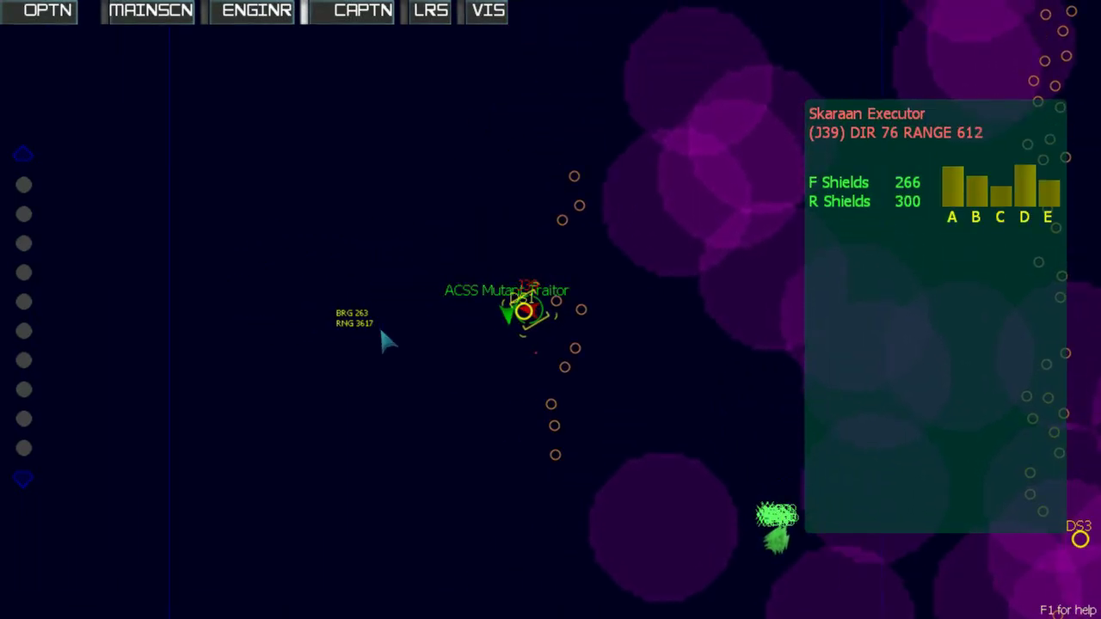
click(512, 325)
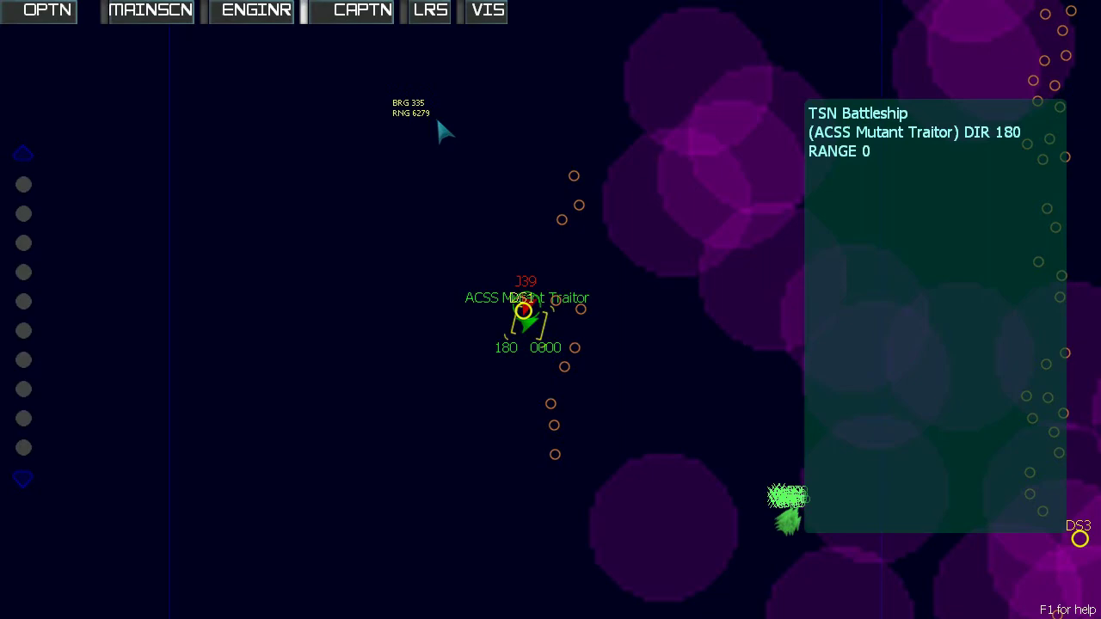
click(487, 10)
Cut maneuver power to about 195% and send damage control to the 92%-damaged hallway.
click(258, 12)
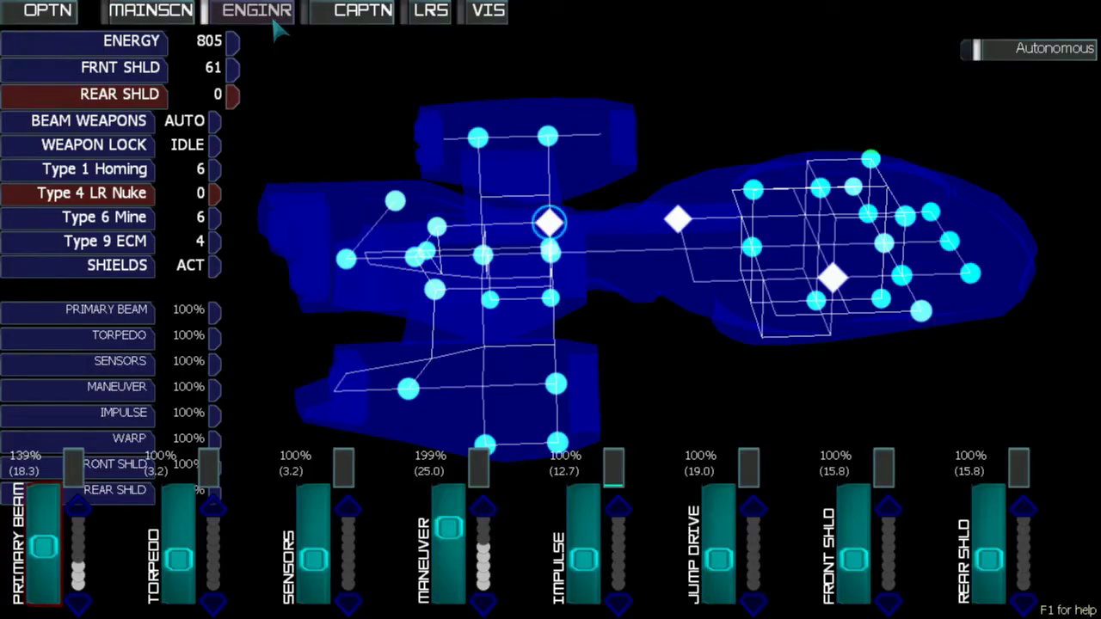
drag(451, 526, 449, 497)
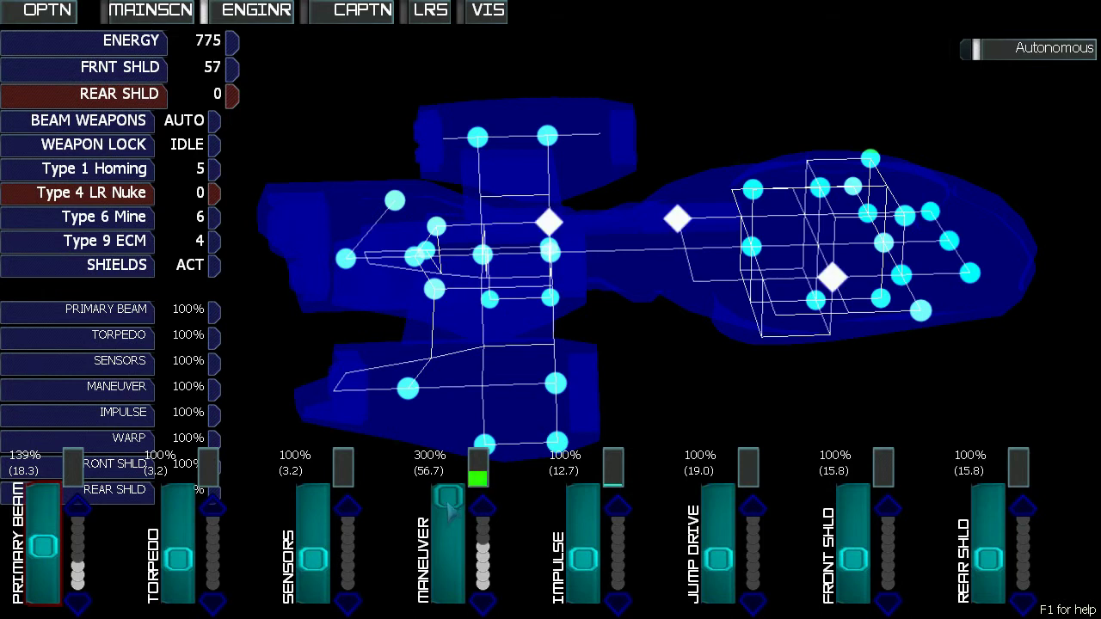
drag(449, 498, 451, 531)
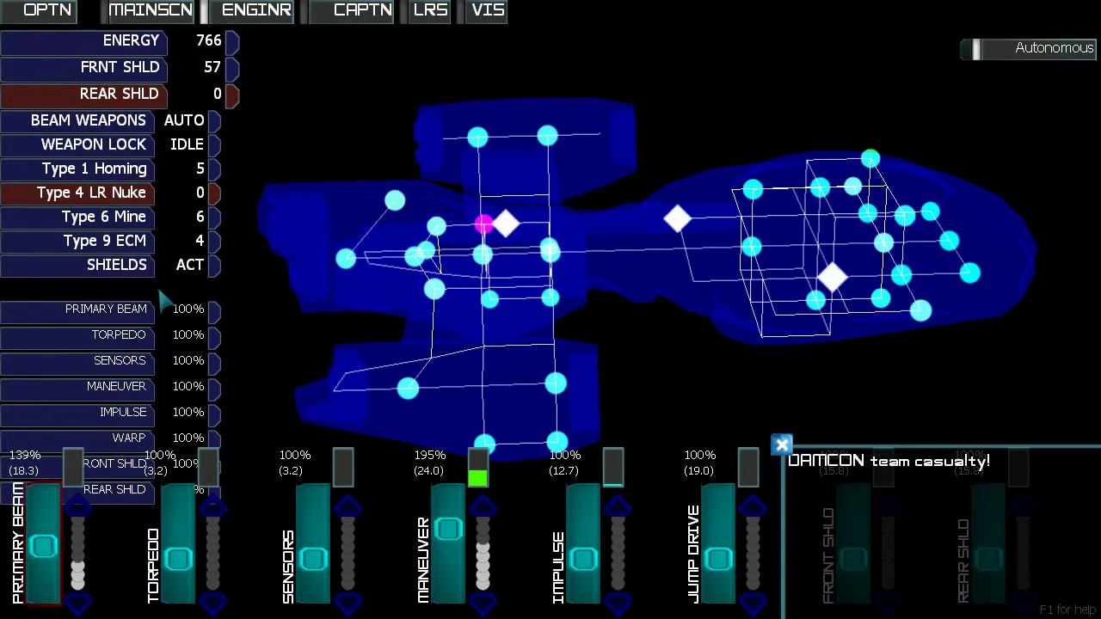
click(494, 225)
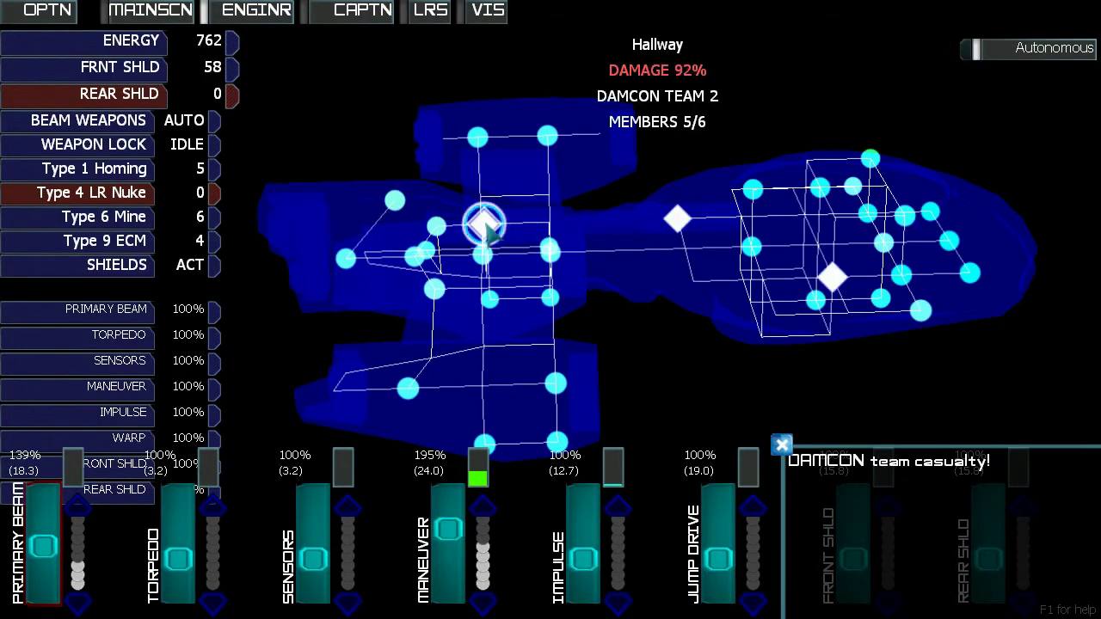
click(363, 10)
scroll(559, 310, up, 3)
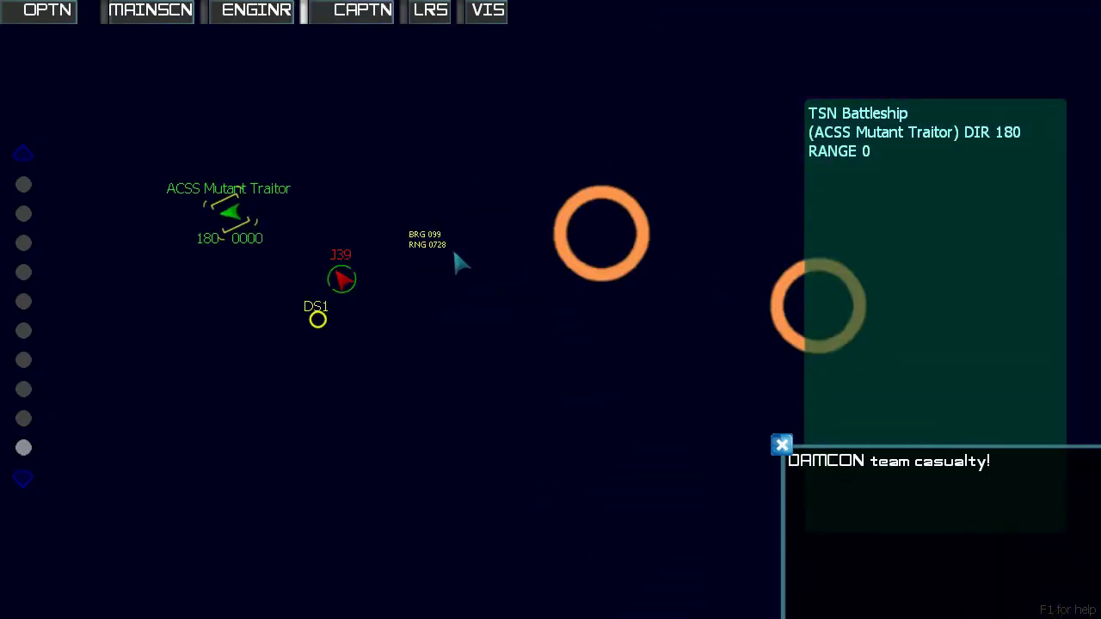
Target Skaraan Executor J39 near DS1, briefly selecting own ship before re-targeting J39.
click(344, 280)
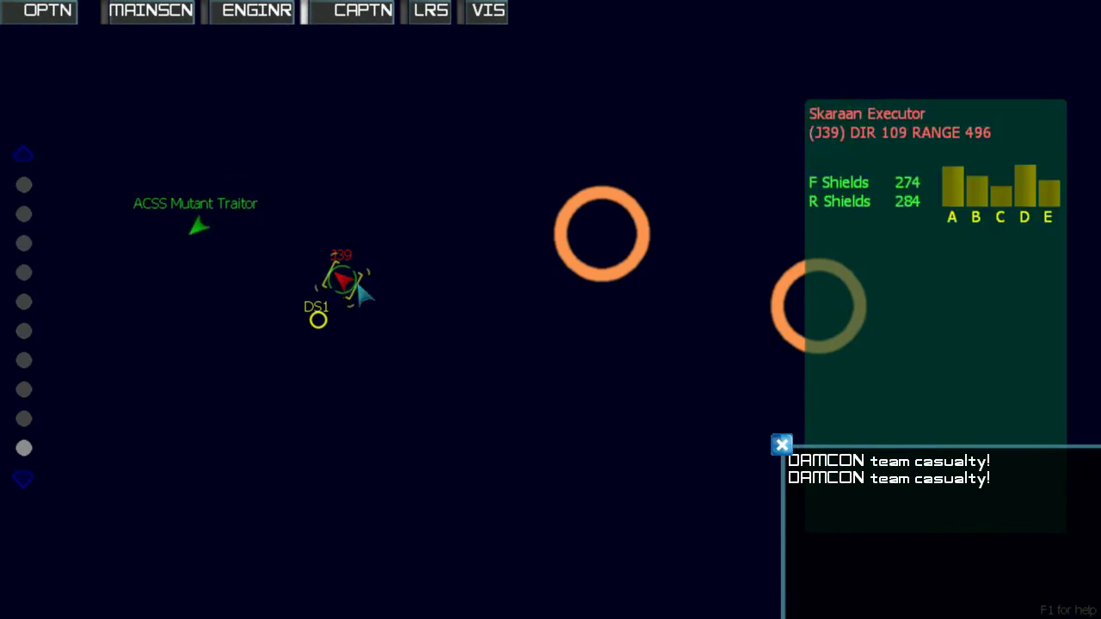
scroll(315, 300, down, 3)
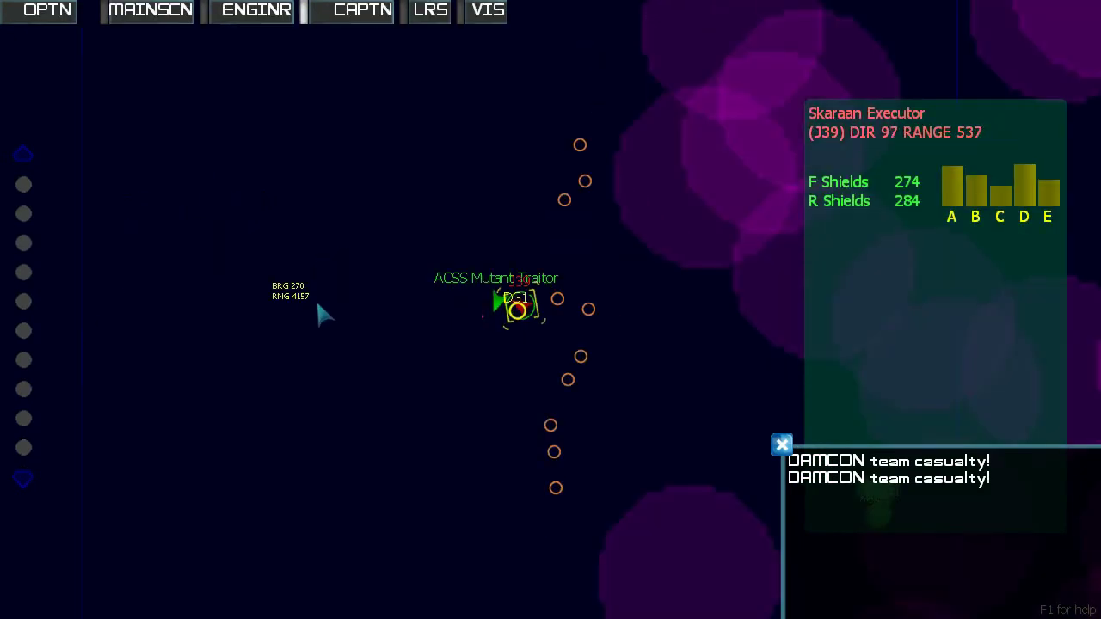
scroll(316, 299, down, 2)
scroll(346, 314, up, 3)
scroll(456, 320, up, 3)
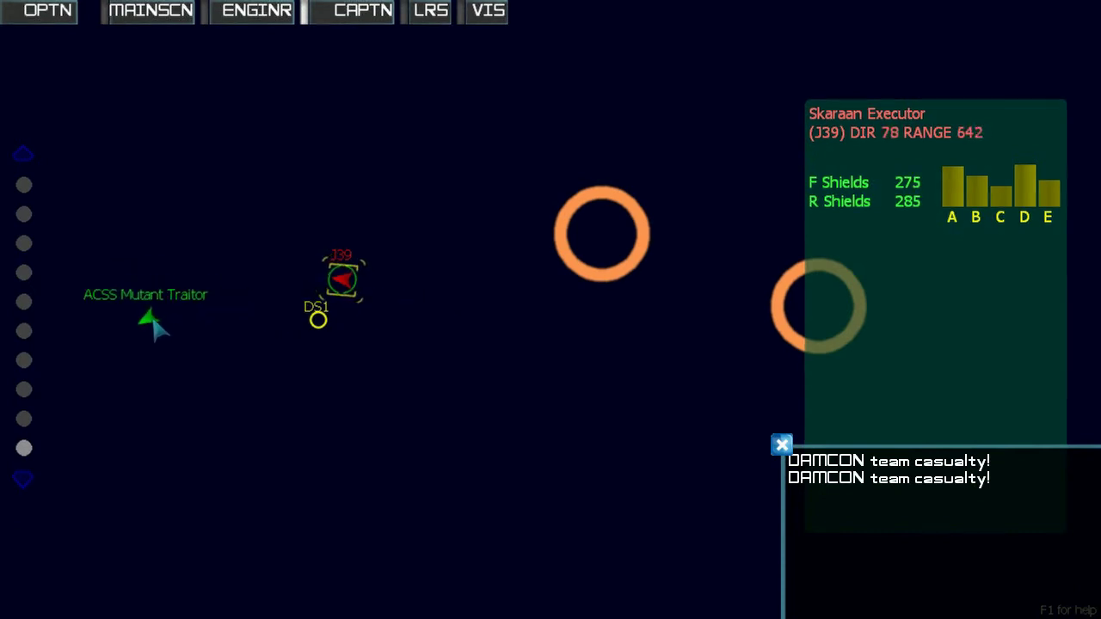
click(153, 320)
click(344, 280)
scroll(344, 292, down, 3)
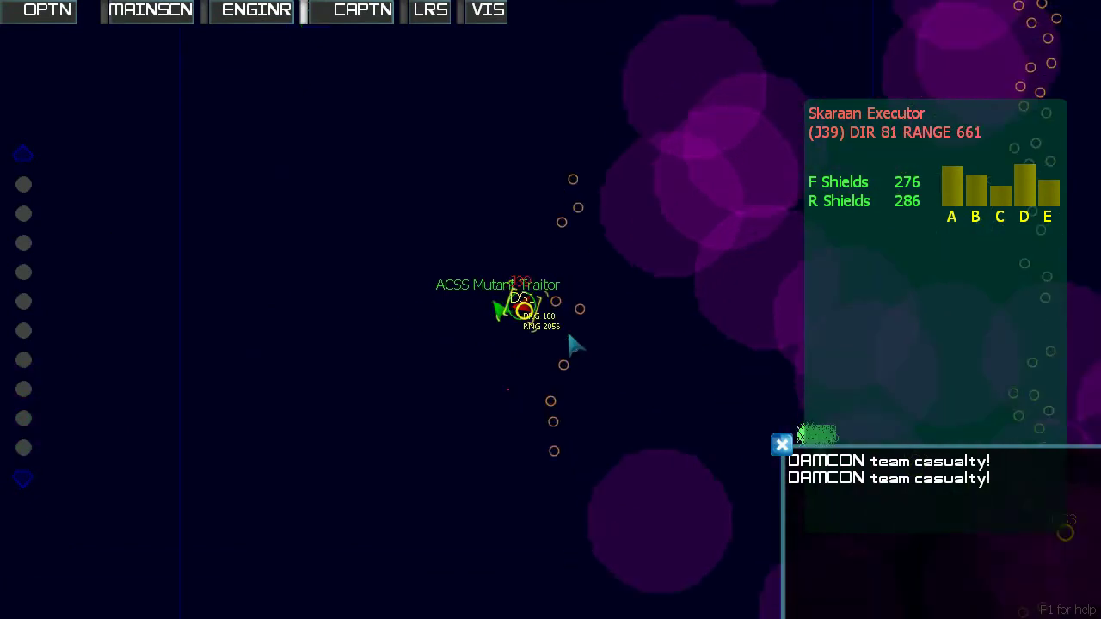
scroll(567, 329, up, 3)
scroll(542, 318, up, 3)
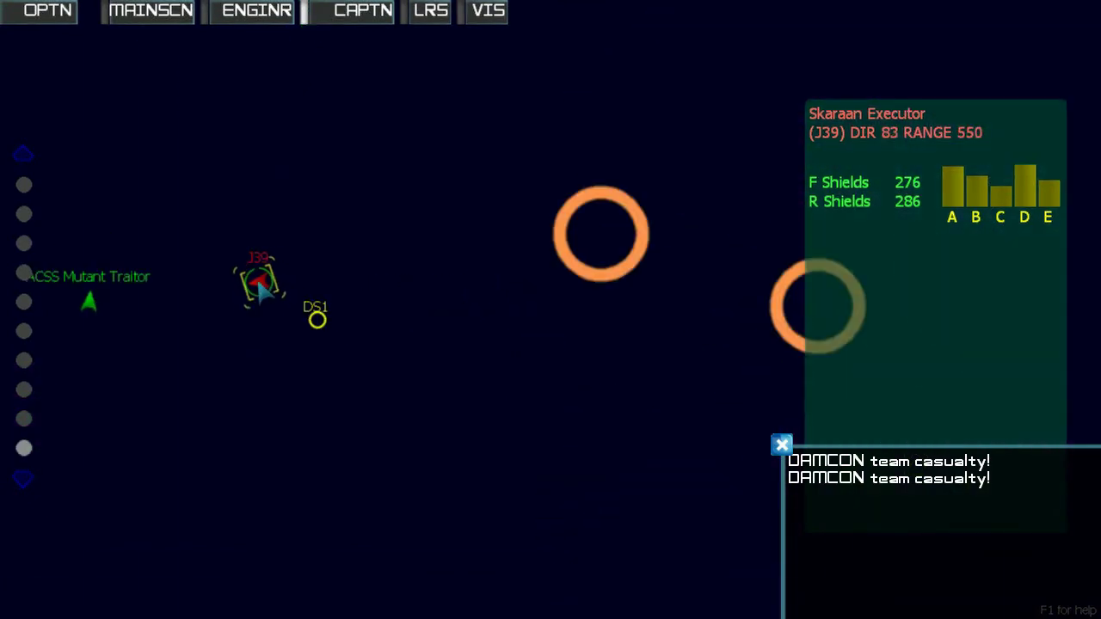
scroll(230, 304, down, 3)
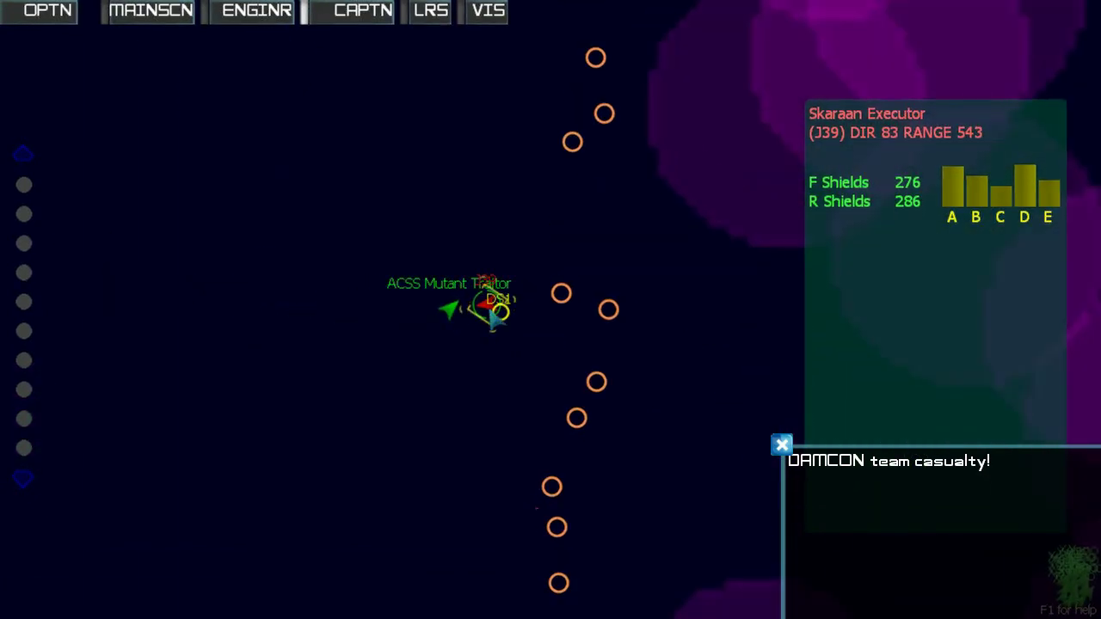
scroll(495, 319, up, 3)
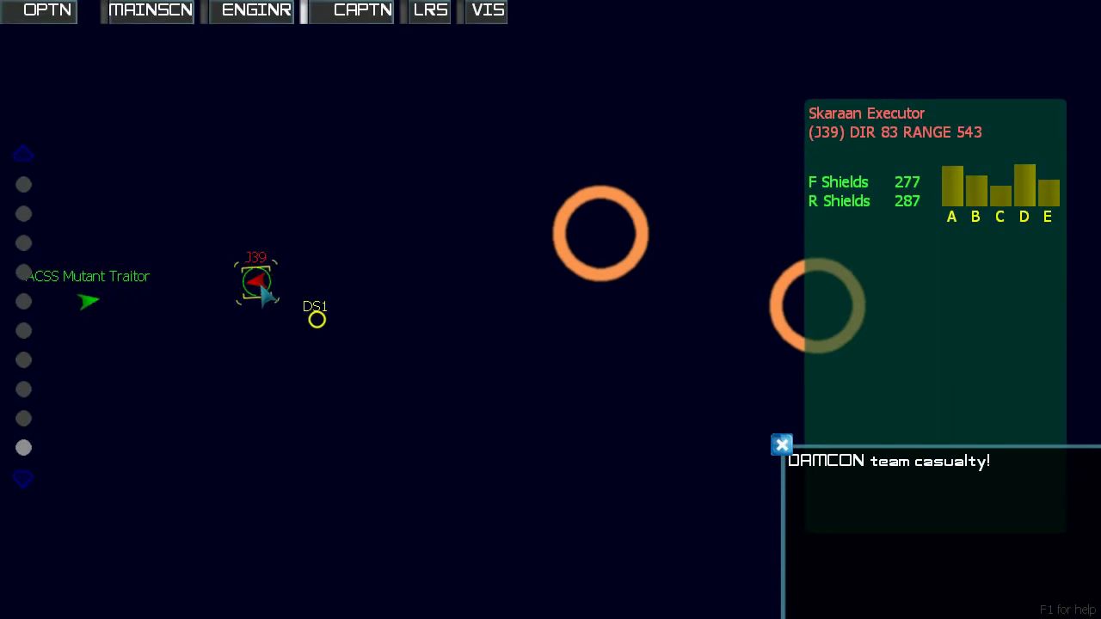
scroll(194, 331, down, 3)
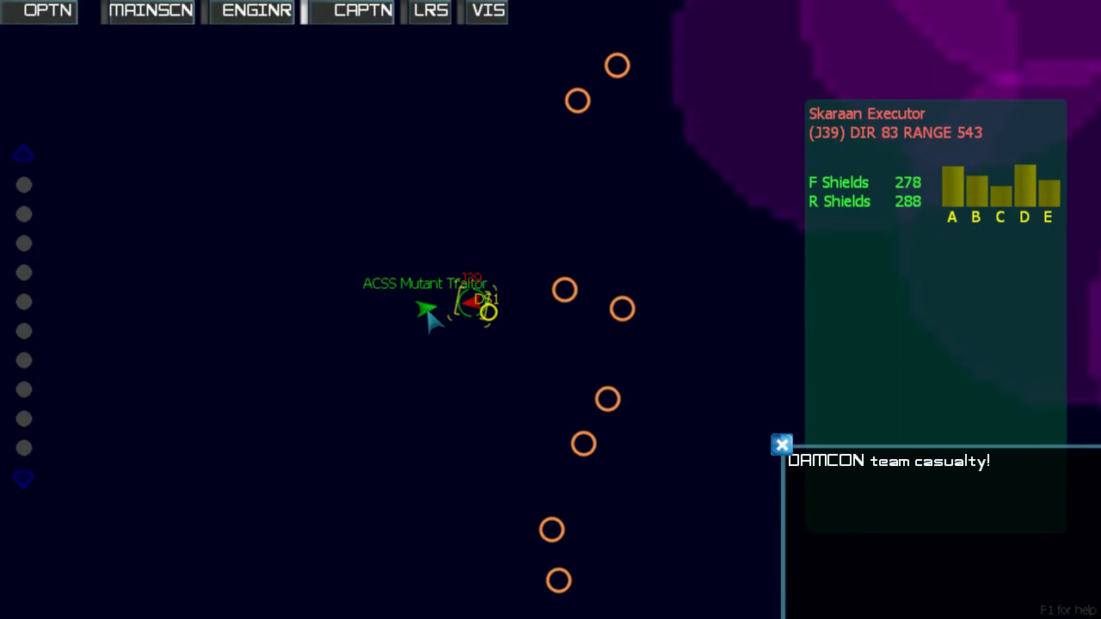
scroll(484, 299, up, 4)
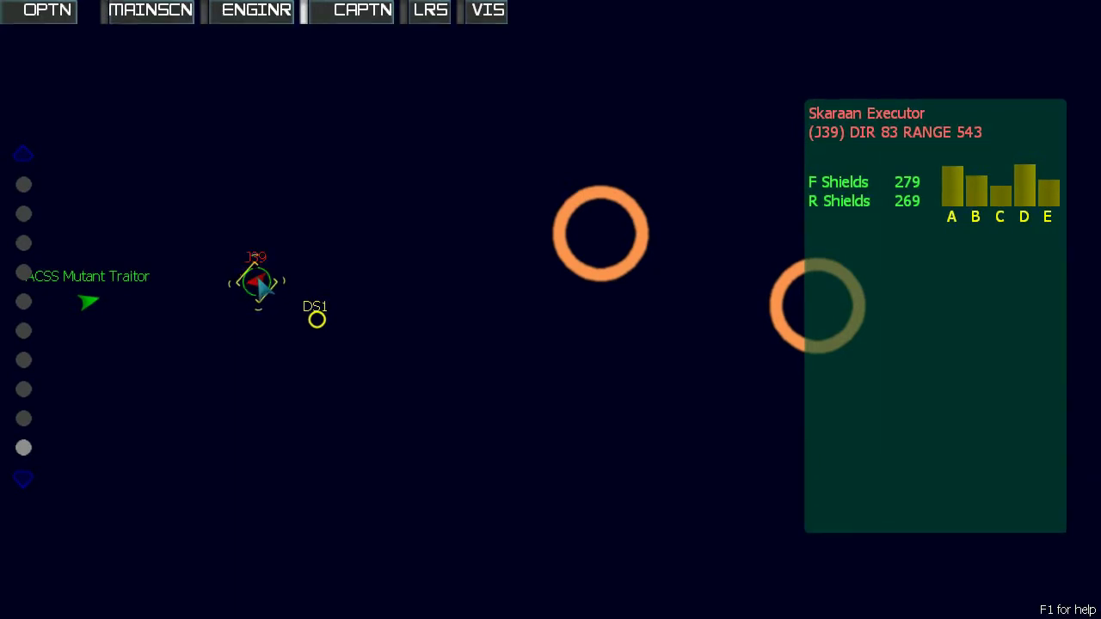
Cycle through the console tabs back to the captain's map and target TSN Base DS2.
click(257, 11)
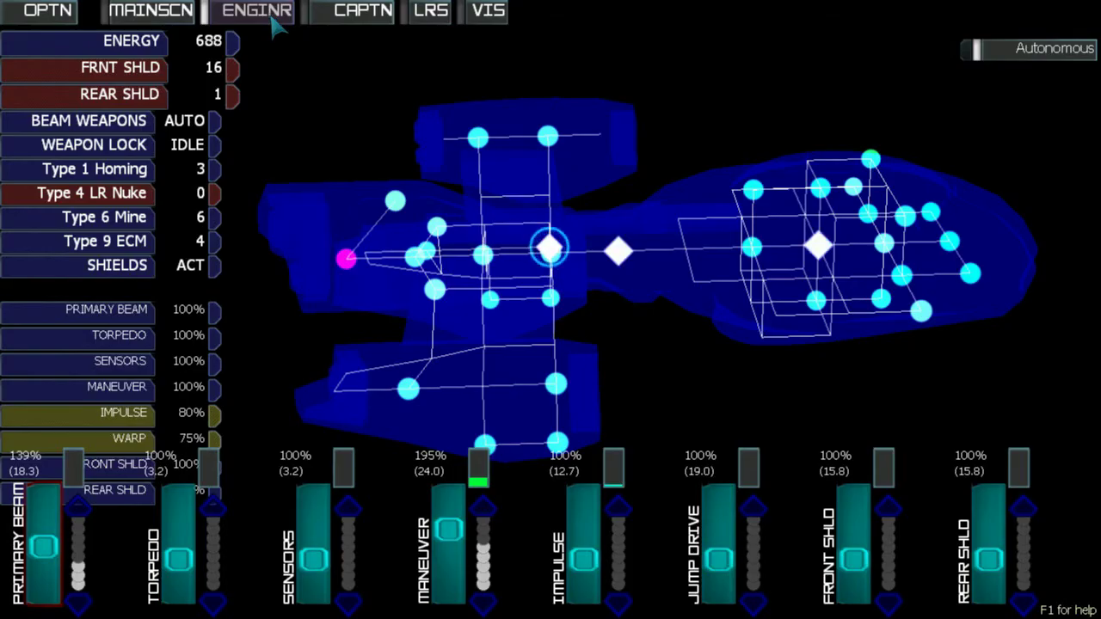
click(150, 10)
click(250, 11)
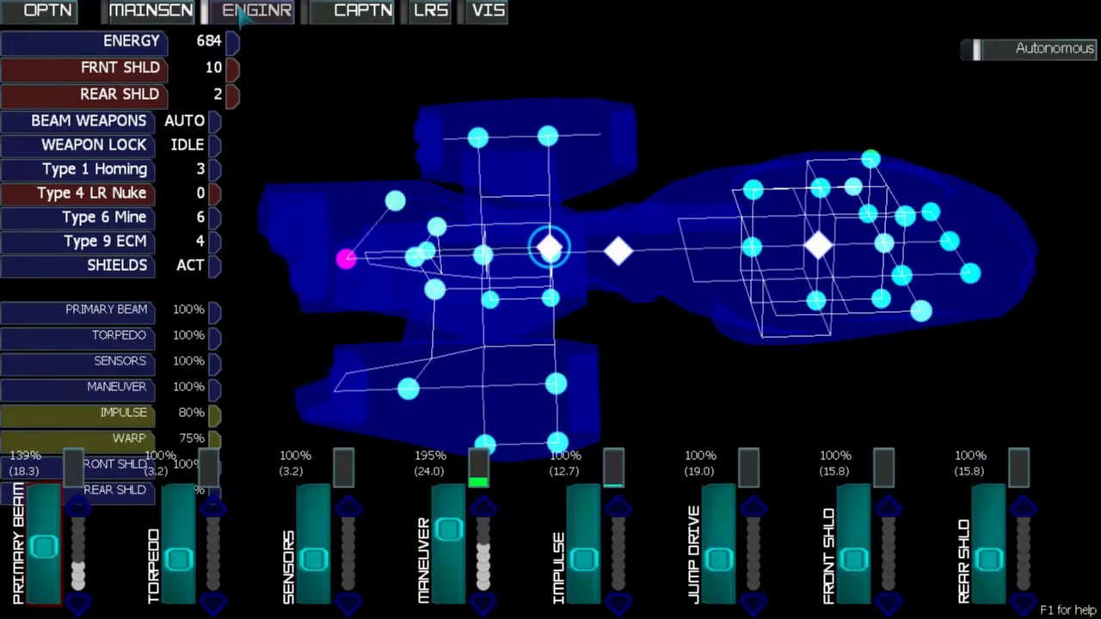
click(361, 10)
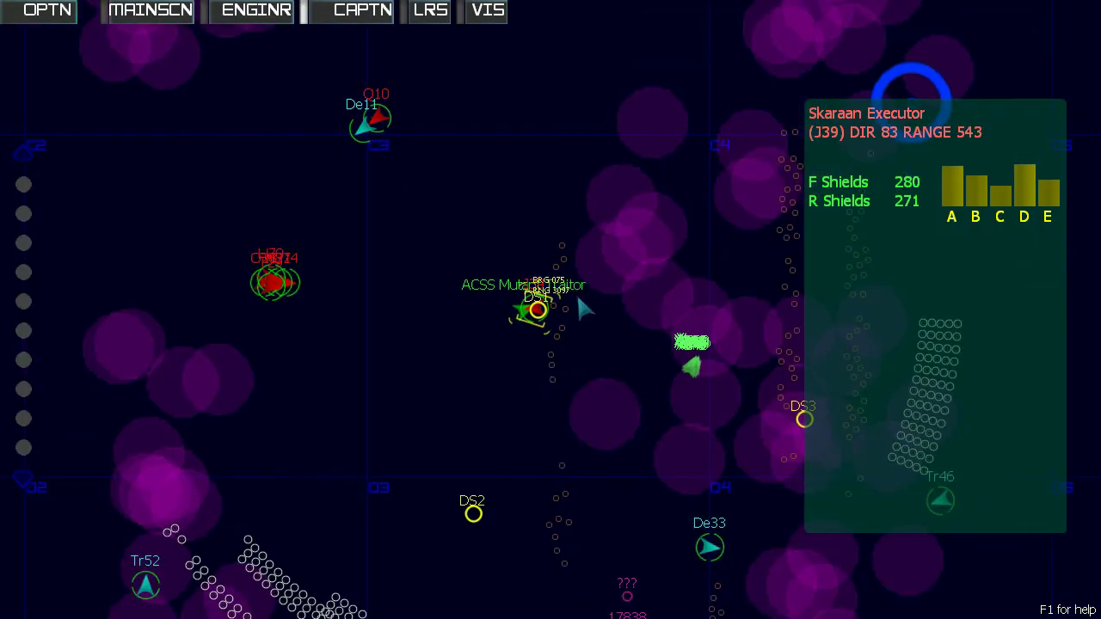
click(474, 512)
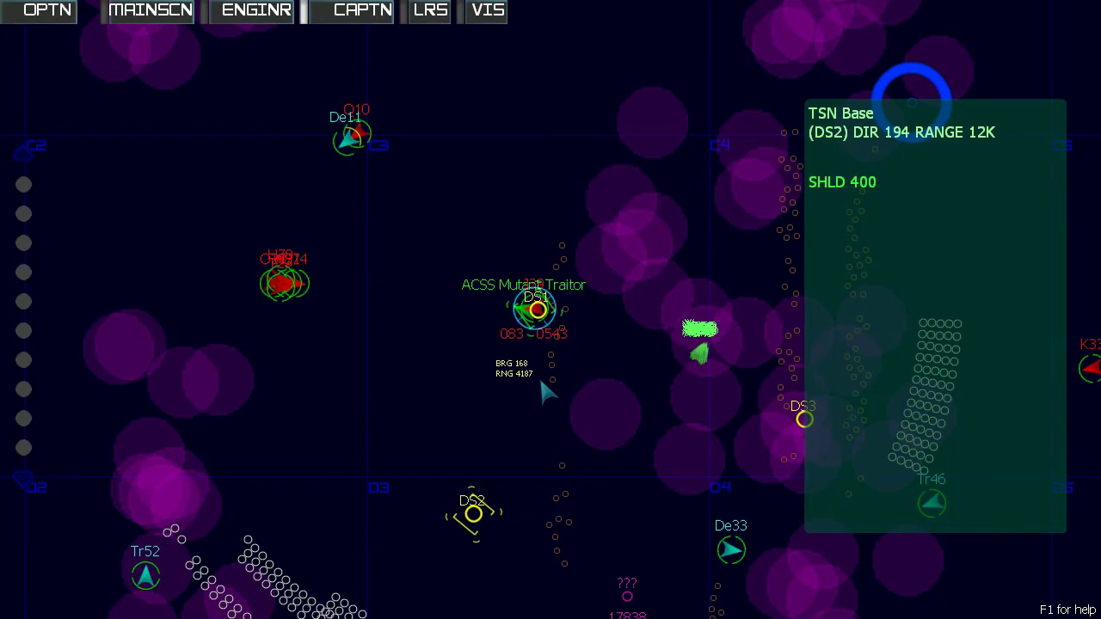
scroll(524, 334, up, 4)
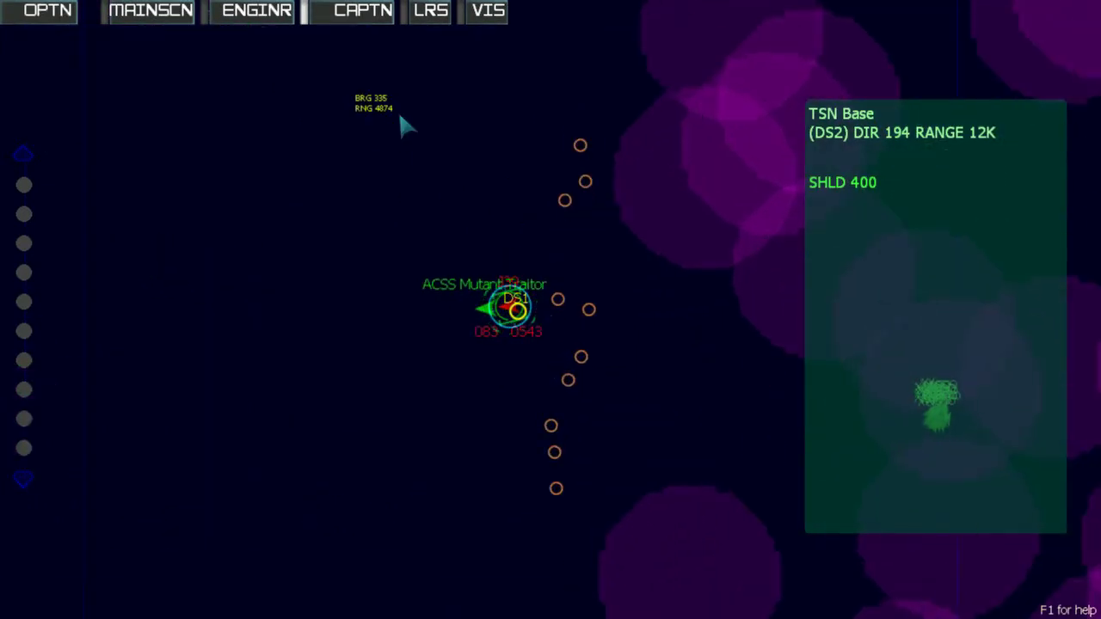
scroll(398, 111, down, 3)
scroll(428, 443, down, 3)
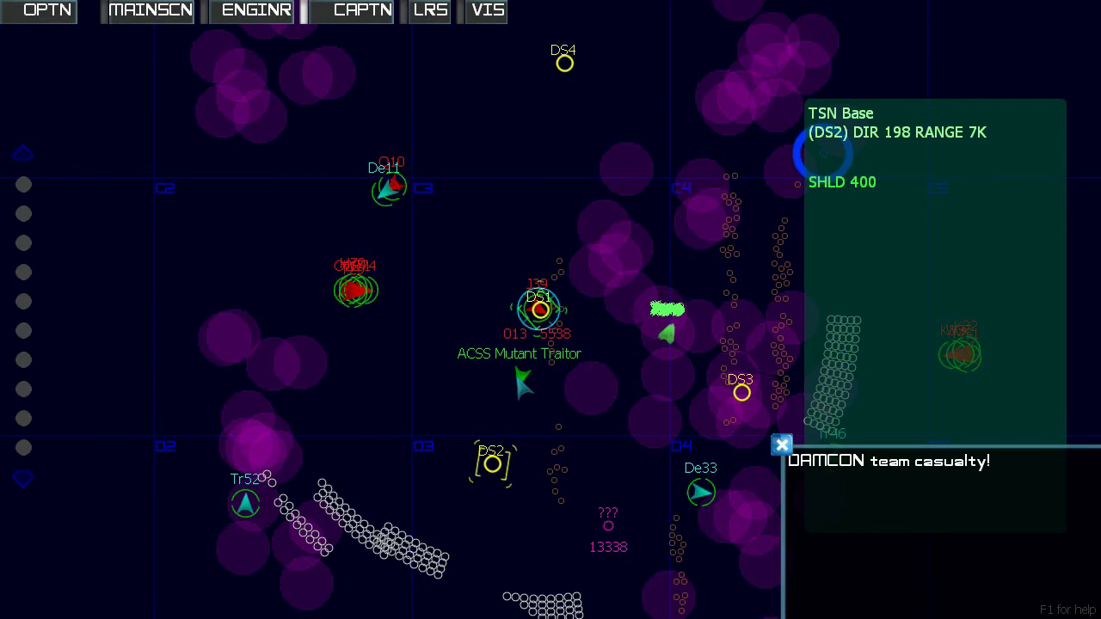
Check the ACSS Mutant Traitor's status, then re-target TSN Base DS2 at 5K.
click(520, 381)
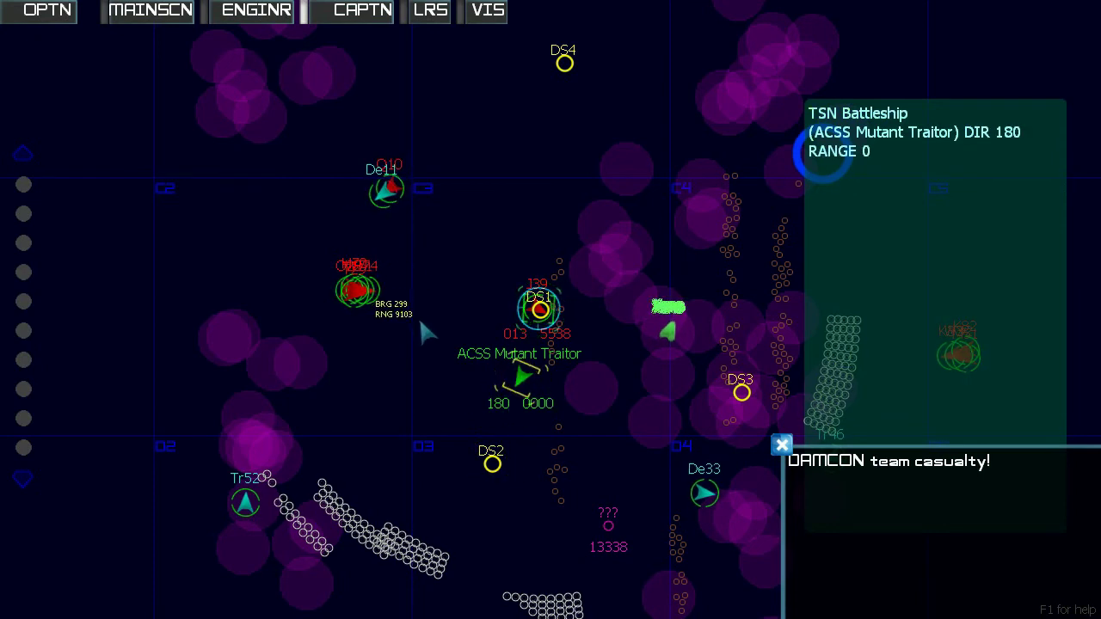
click(494, 465)
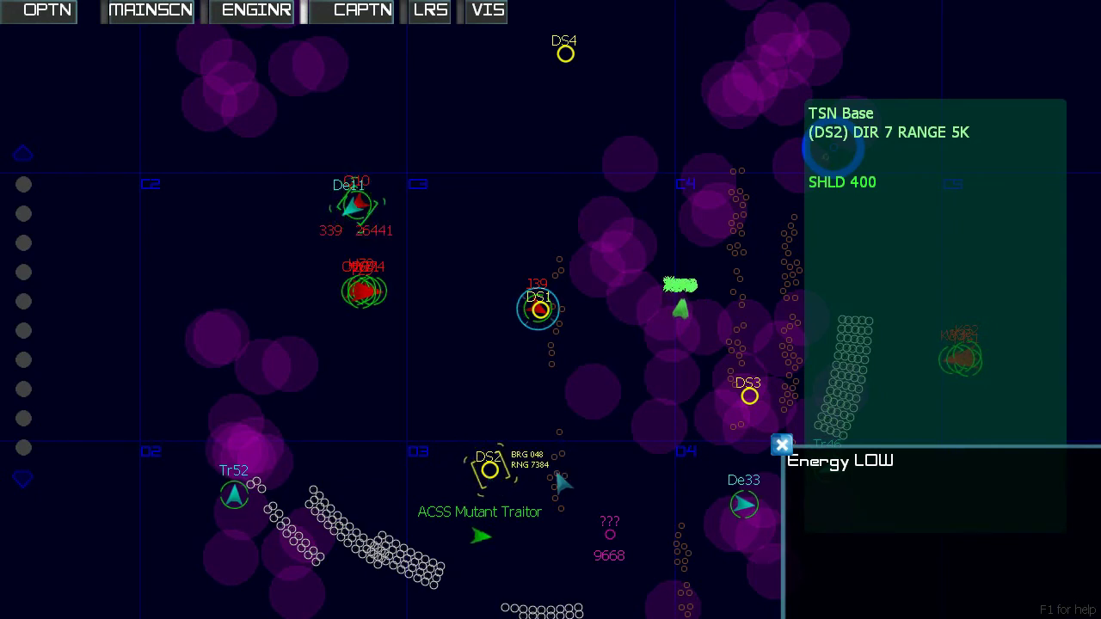
Re-select TSN Base DS2, then target the red Skaraan Executor J39.
click(503, 464)
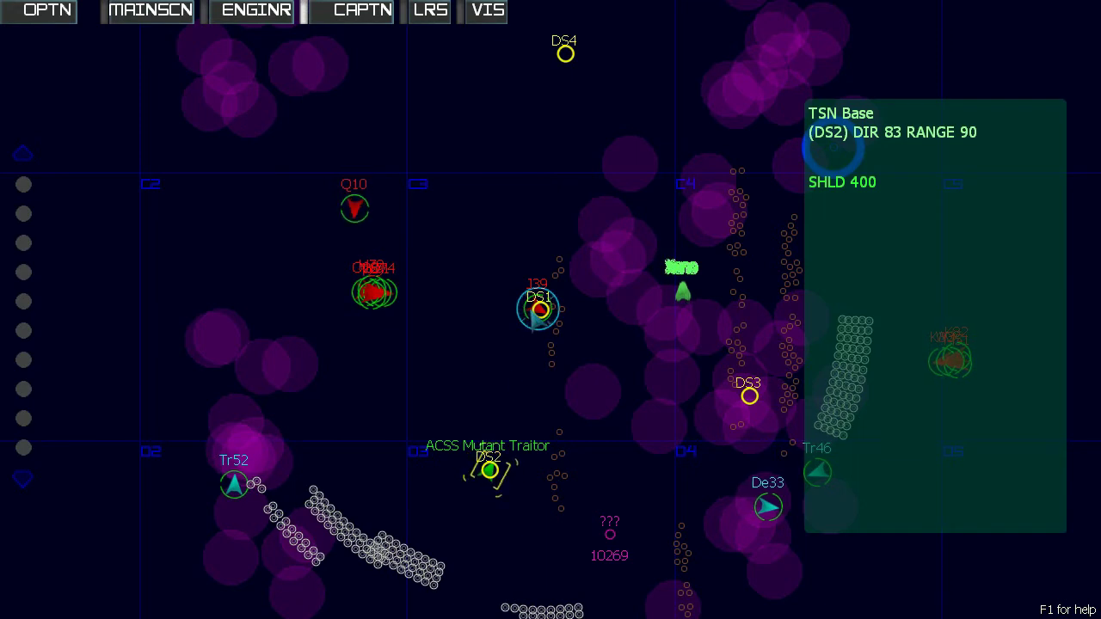
click(538, 308)
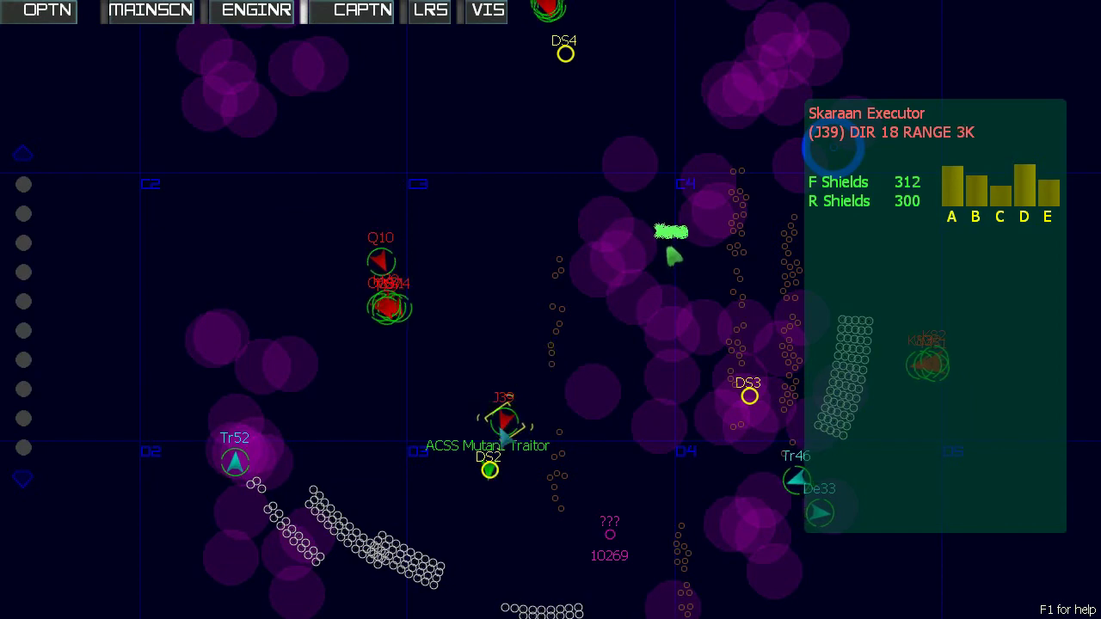
scroll(494, 478, down, 1)
scroll(510, 417, up, 1)
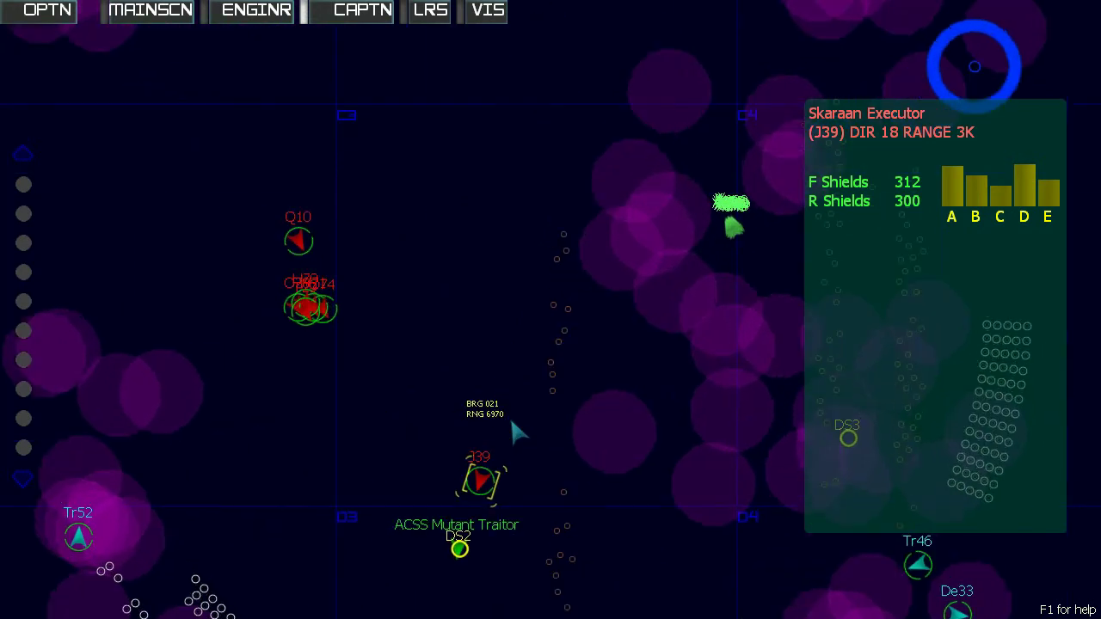
scroll(512, 392, up, 1)
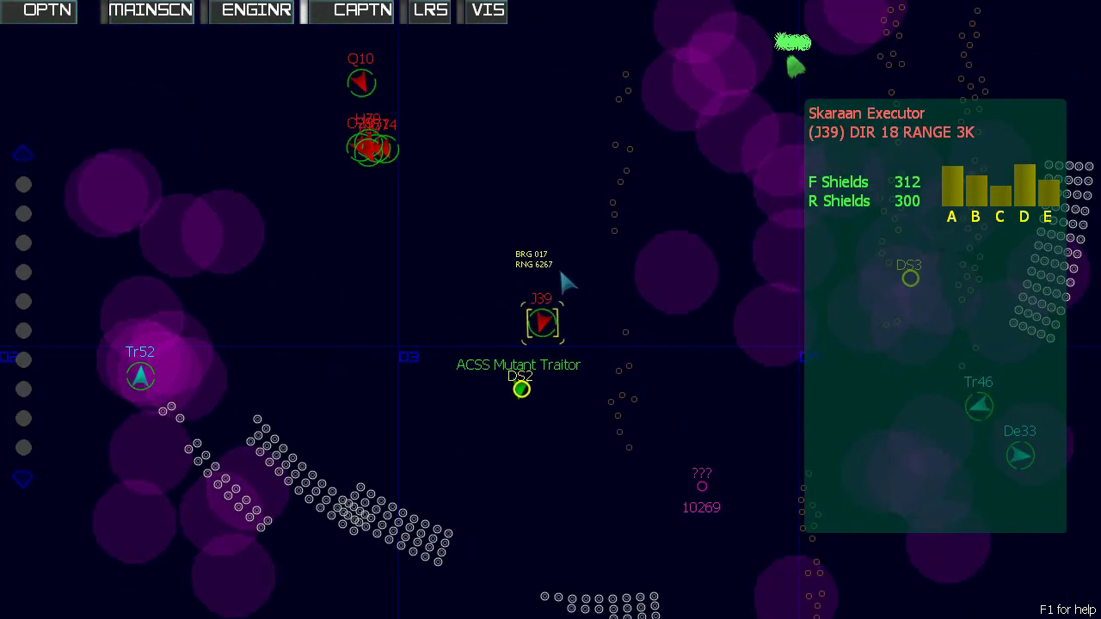
Lock weapons onto Skaraan Executor J39 as it closes beside DS2.
click(542, 327)
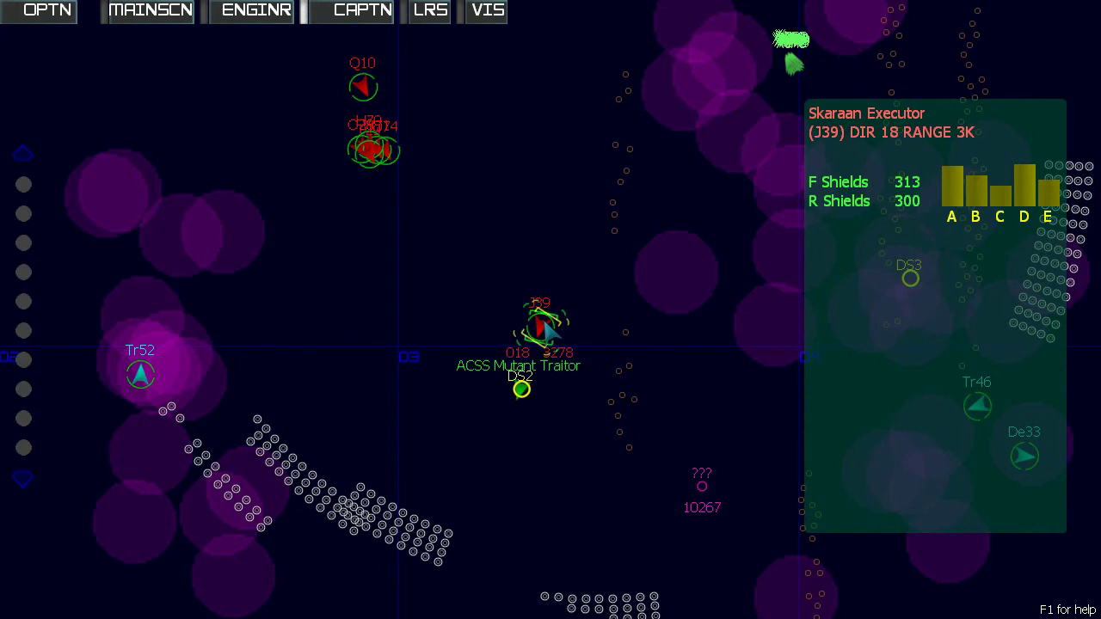
scroll(586, 367, up, 2)
scroll(607, 389, up, 2)
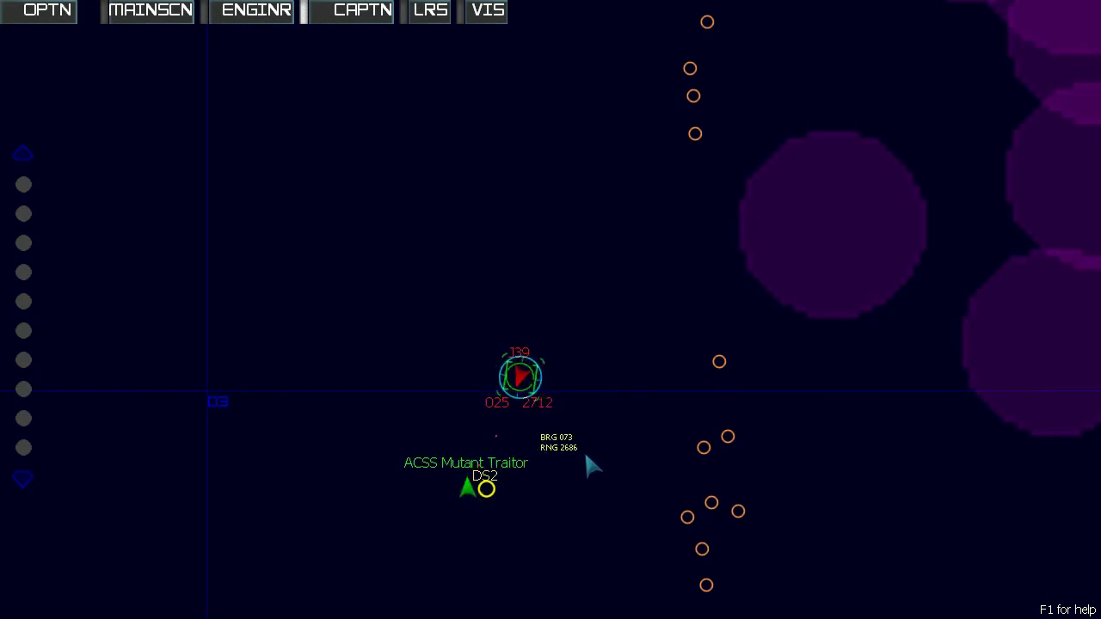
scroll(587, 450, down, 1)
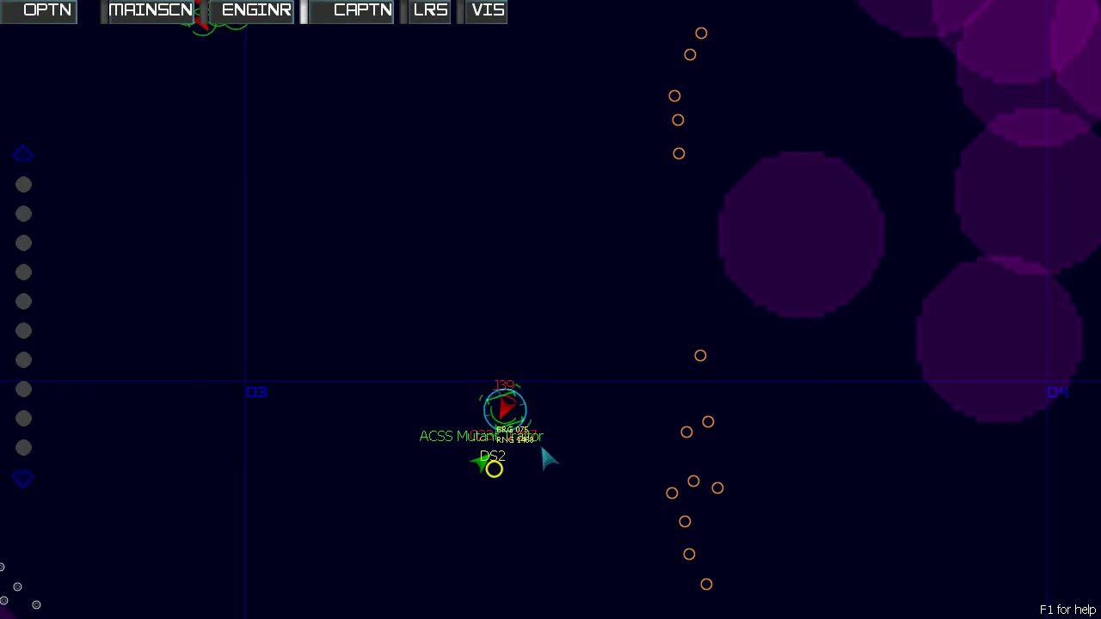
scroll(521, 464, down, 1)
scroll(515, 447, down, 1)
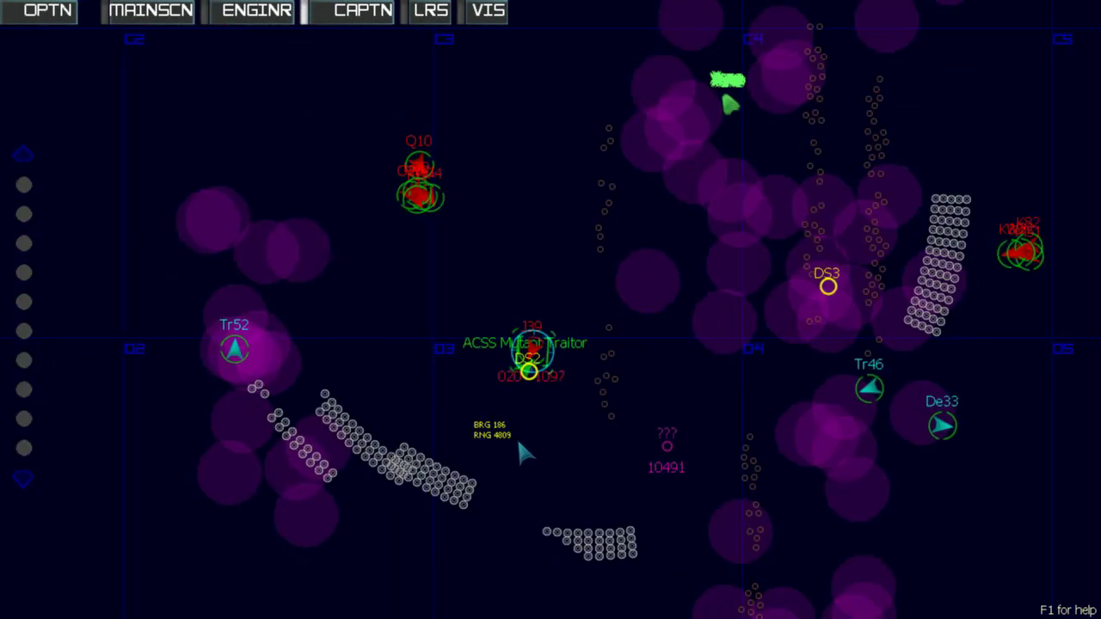
scroll(574, 417, up, 1)
scroll(574, 417, up, 1)
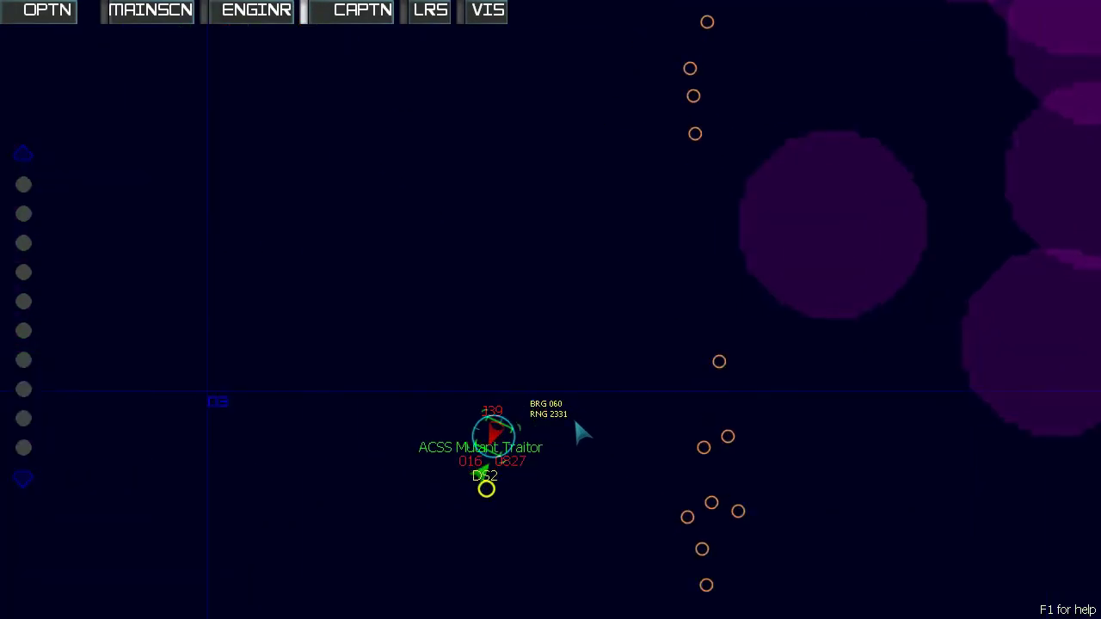
Raise maneuvering power from 195% to 272% on engineering, then return to the captain's map.
click(488, 10)
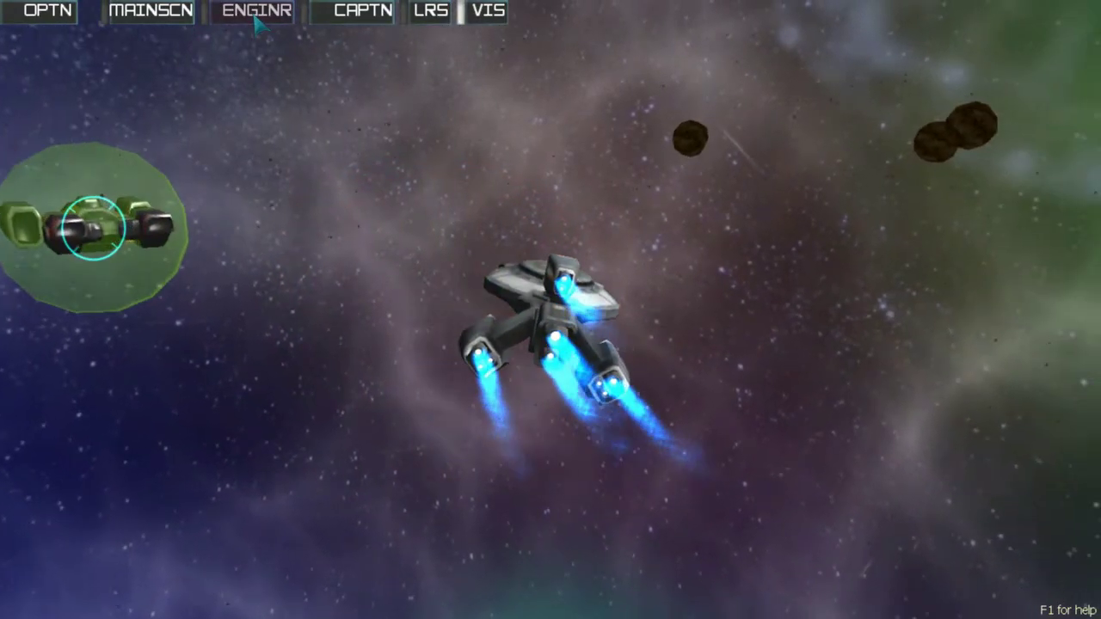
click(257, 11)
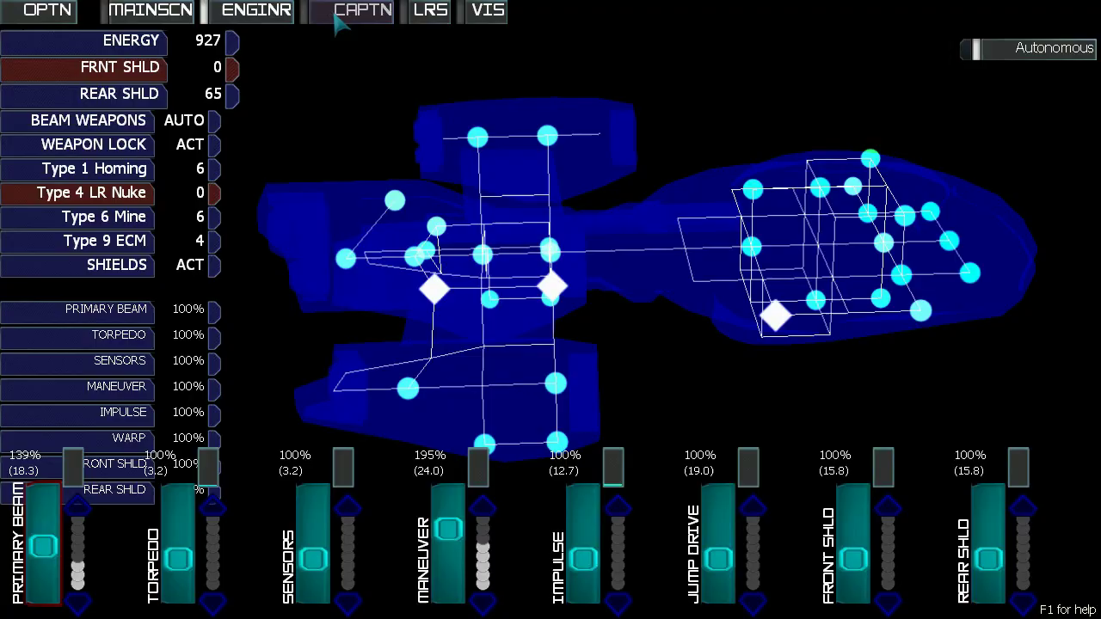
click(150, 10)
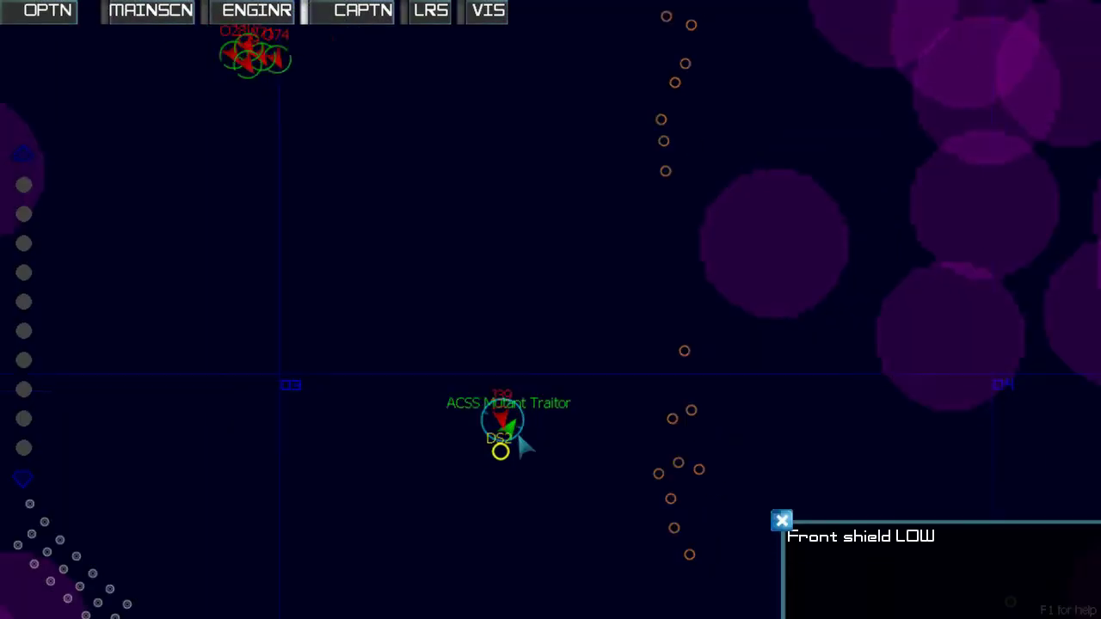
scroll(525, 446, down, 1)
scroll(527, 430, down, 1)
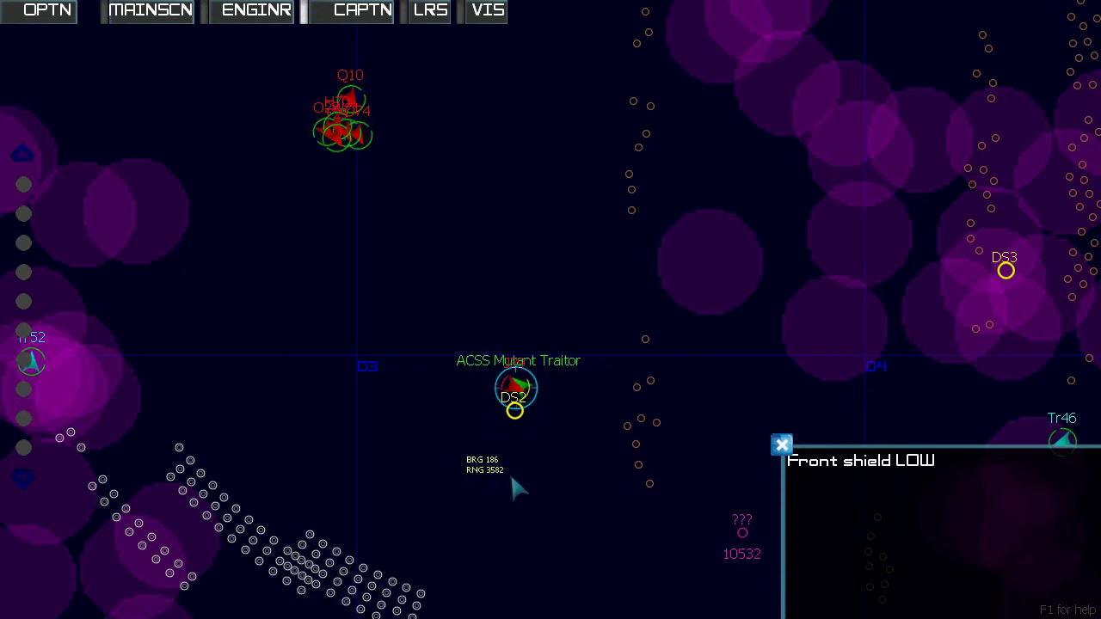
scroll(510, 469, up, 1)
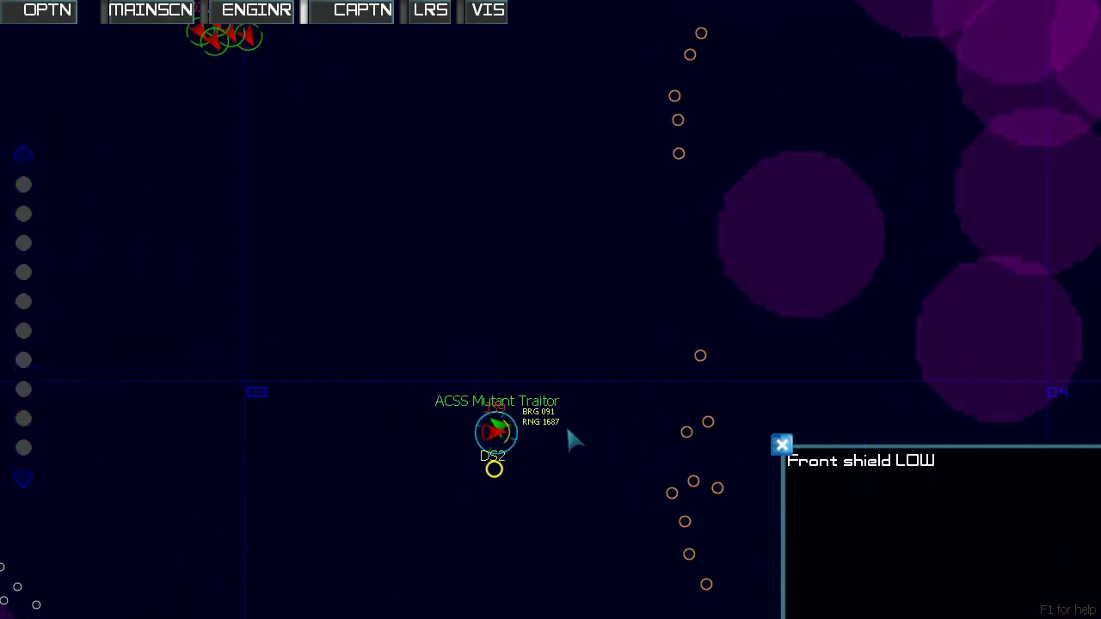
scroll(566, 425, up, 1)
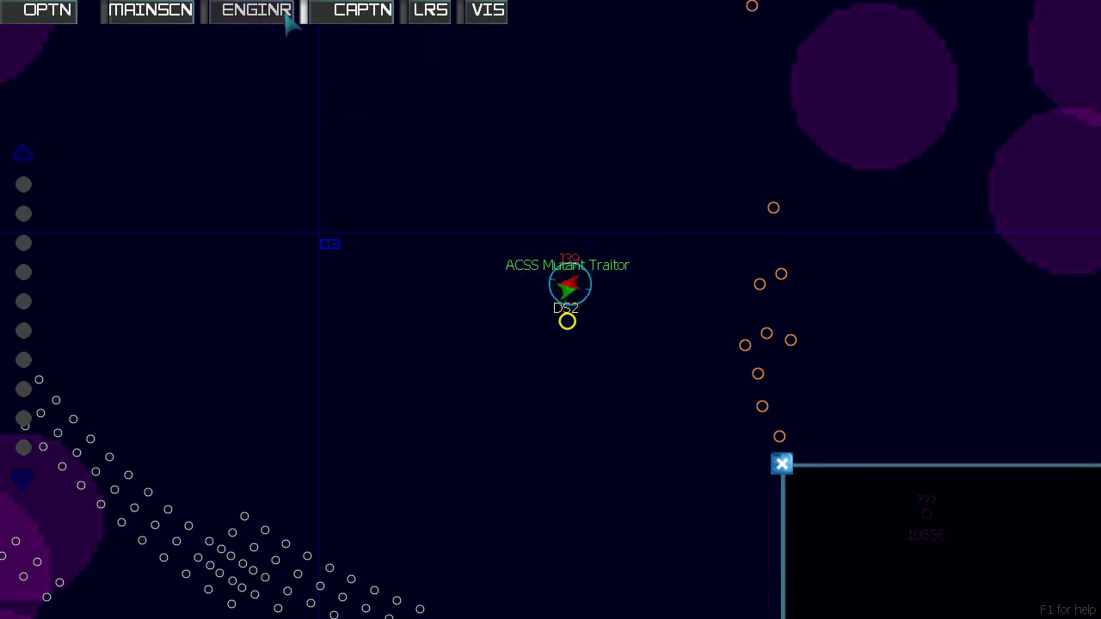
click(488, 10)
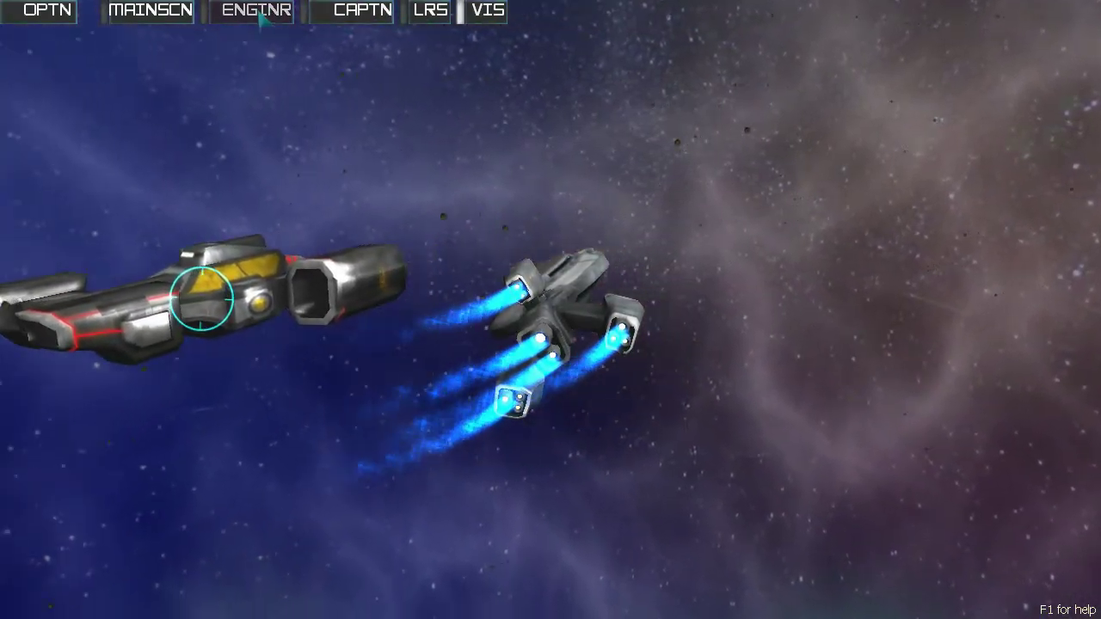
click(256, 10)
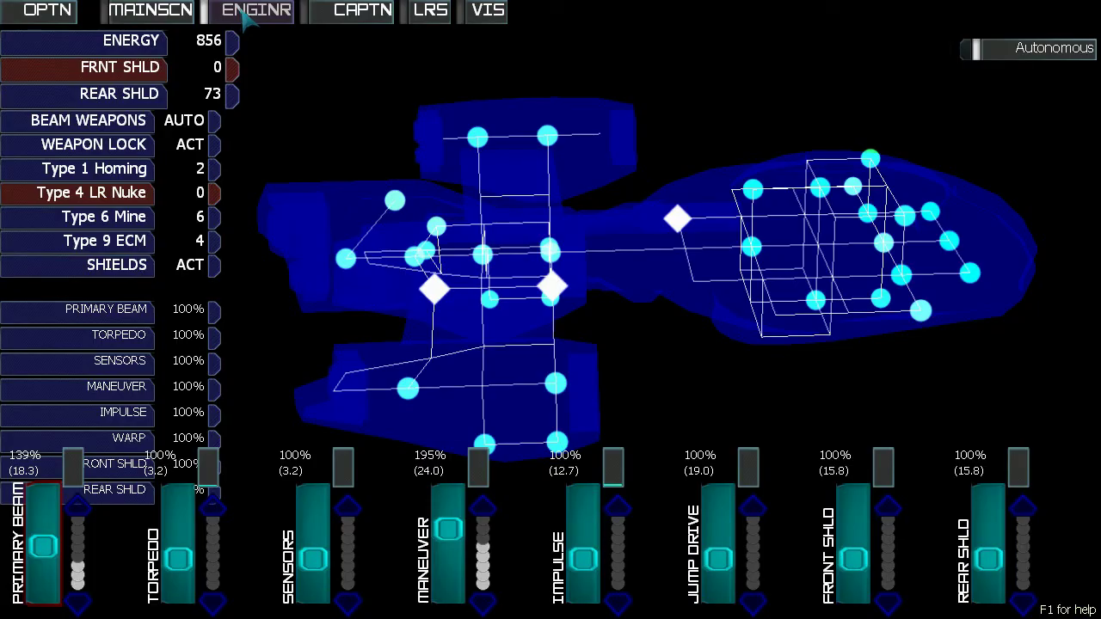
click(362, 11)
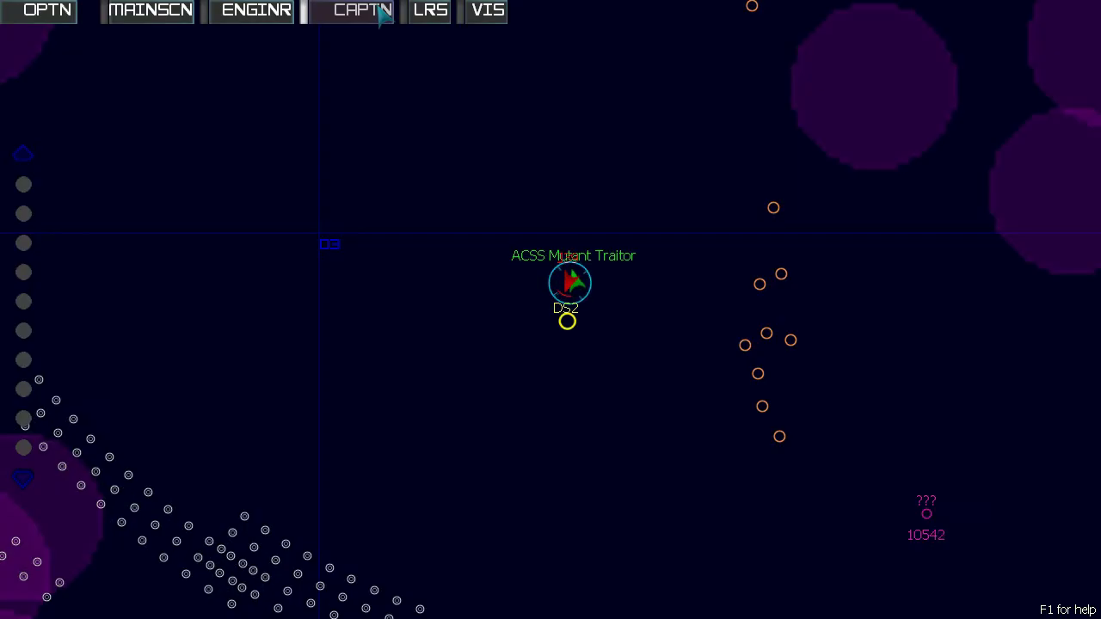
click(256, 11)
drag(448, 529, 448, 503)
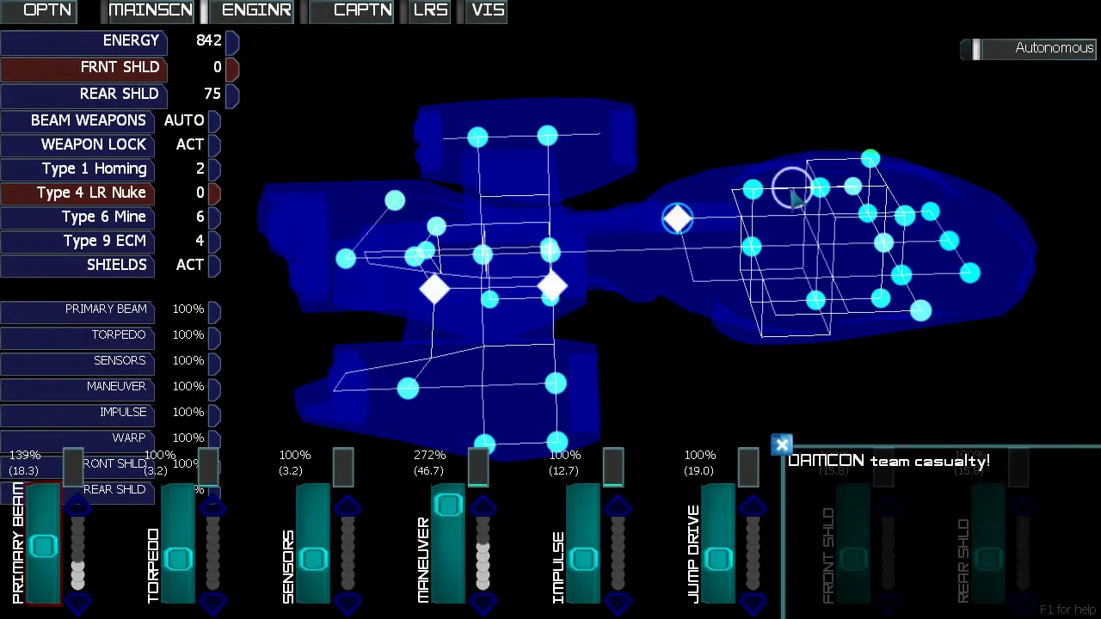
click(352, 12)
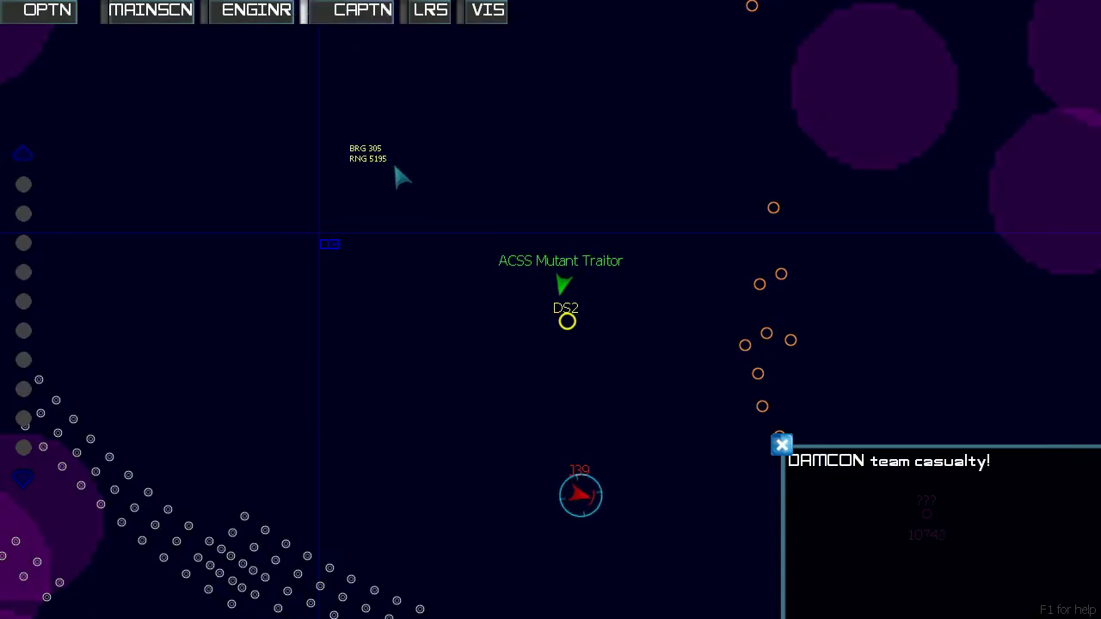
Target and hold the lock on Executor J39 beside DS2 until its front shields hit 0.
click(584, 497)
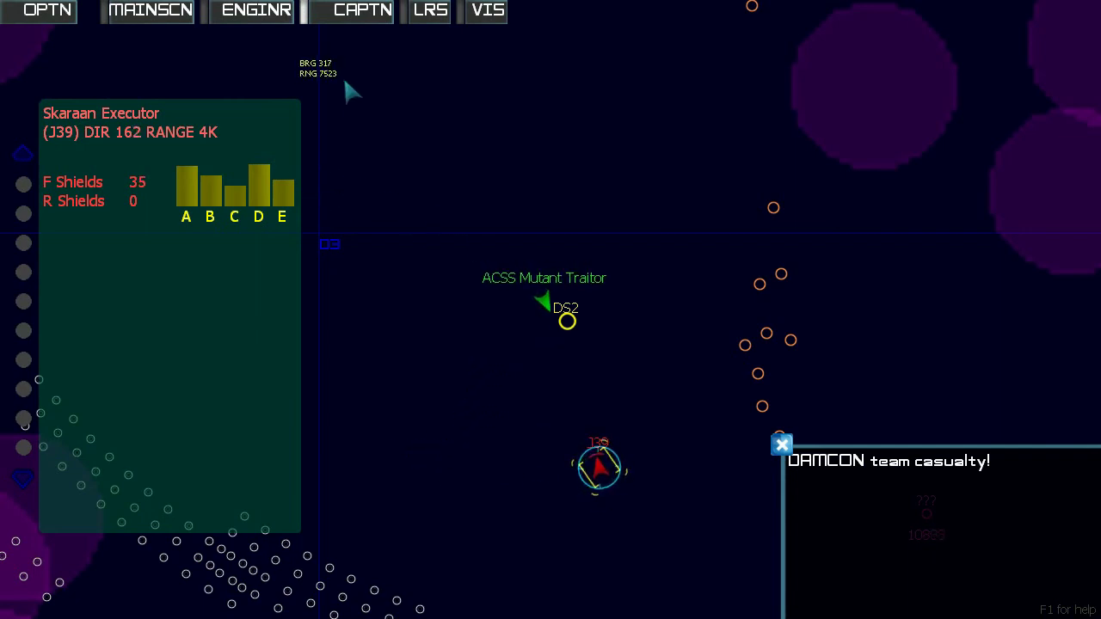
scroll(479, 315, down, 3)
scroll(479, 315, down, 2)
scroll(479, 314, down, 2)
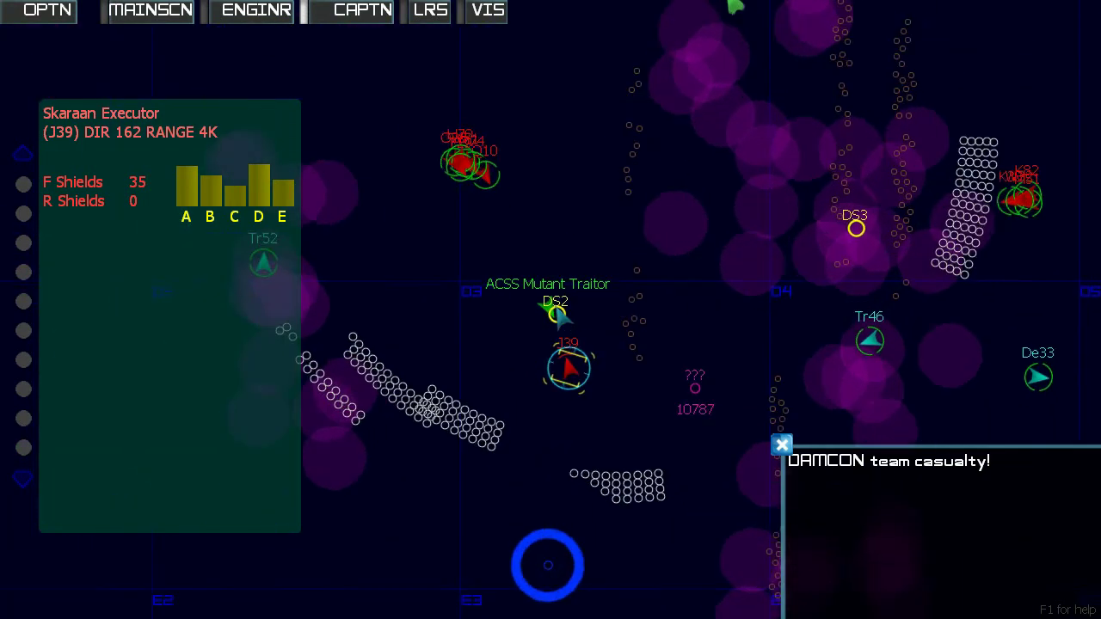
scroll(479, 315, up, 4)
scroll(479, 315, down, 2)
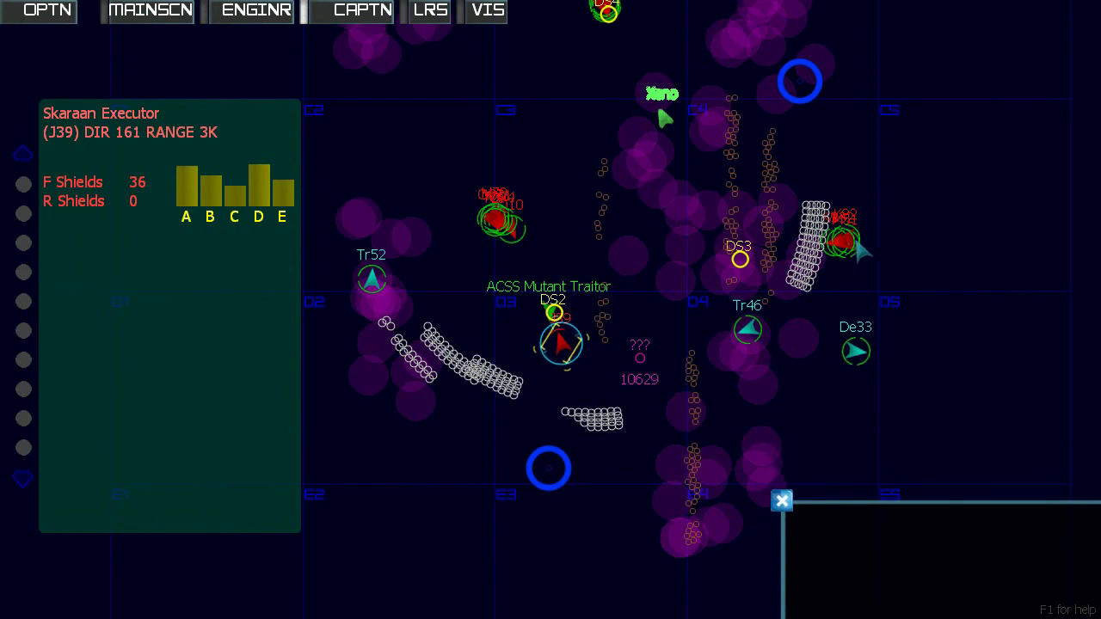
scroll(665, 119, up, 4)
scroll(578, 396, down, 3)
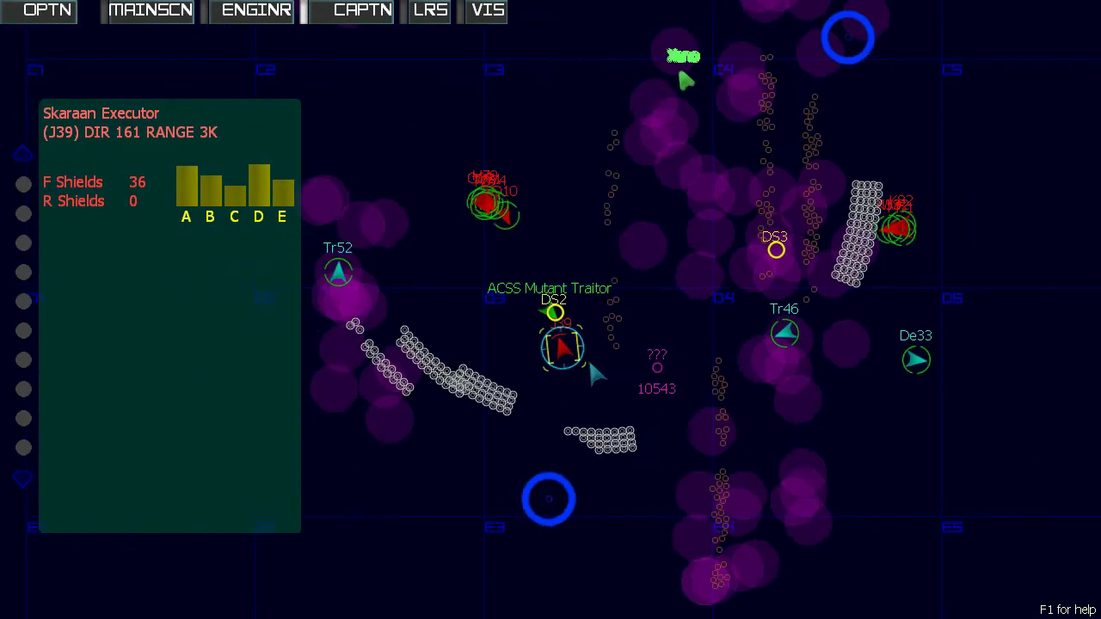
scroll(589, 359, down, 2)
scroll(602, 361, up, 5)
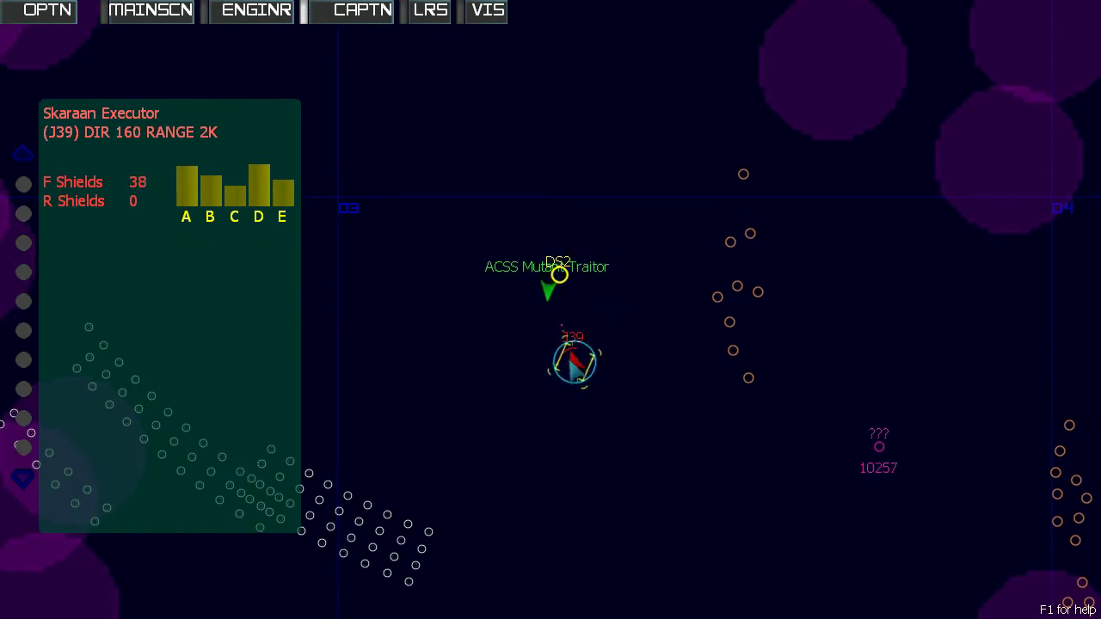
click(575, 361)
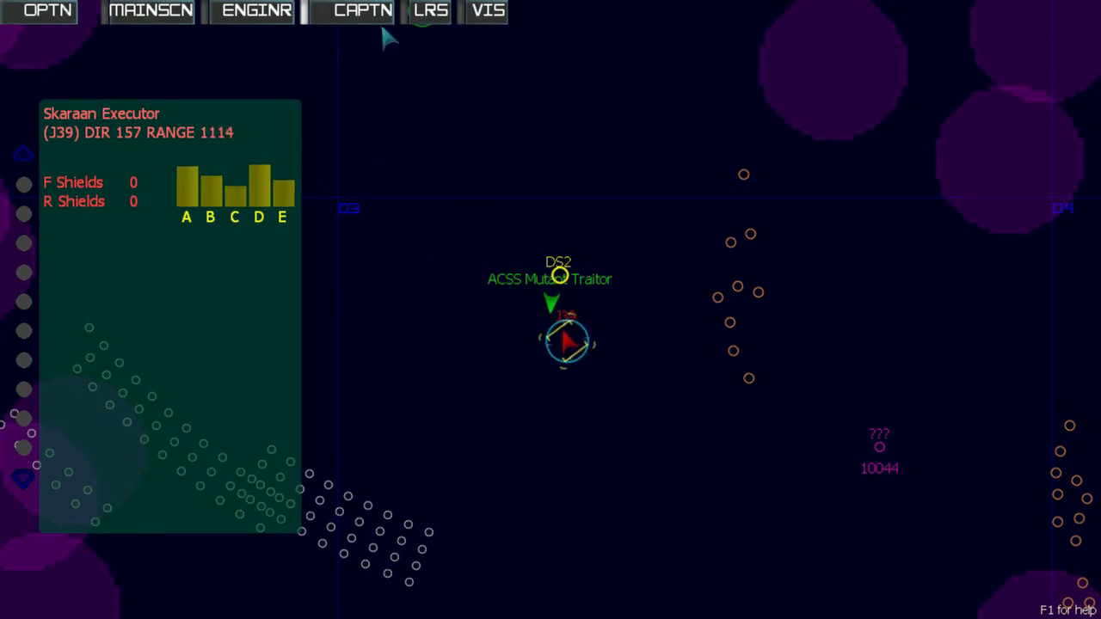
Lower maneuver power from 272% to 154% on the engineering station.
click(488, 11)
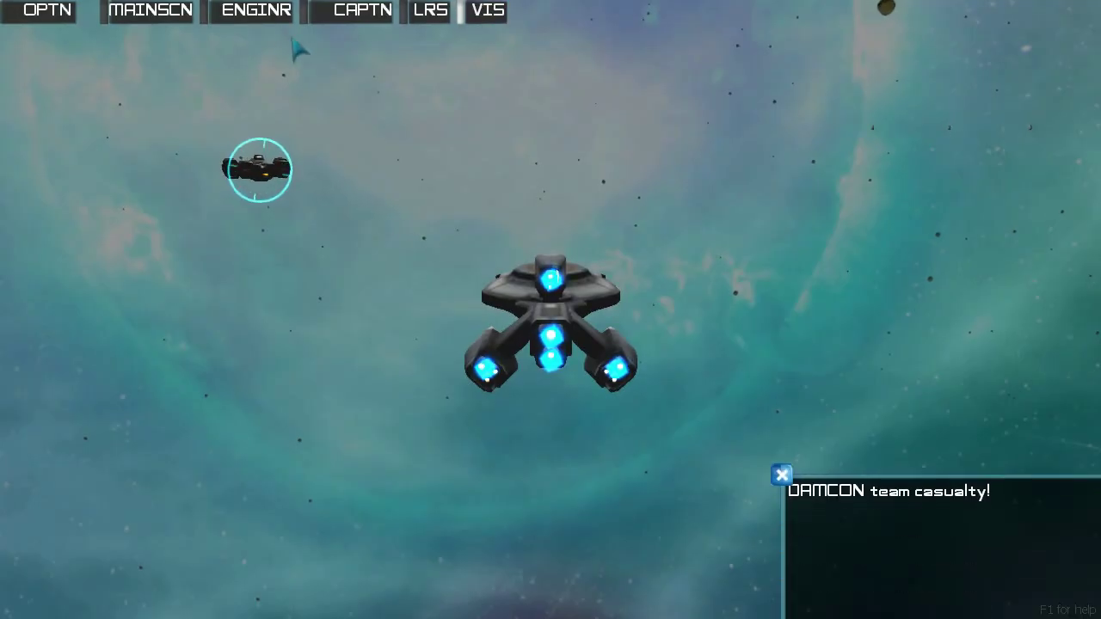
click(257, 11)
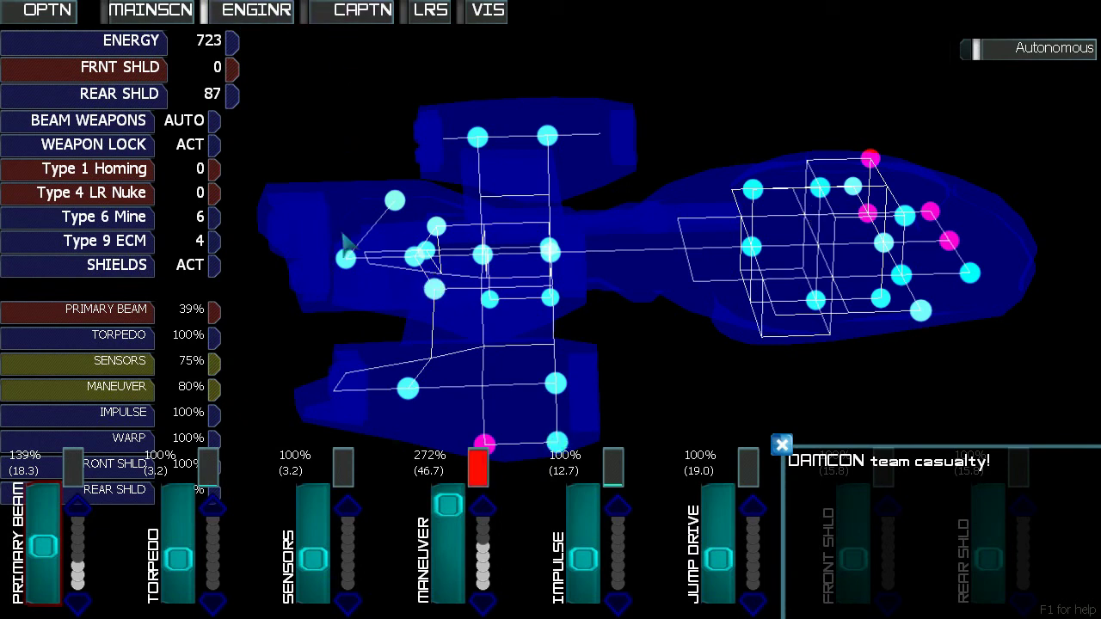
drag(449, 505, 449, 546)
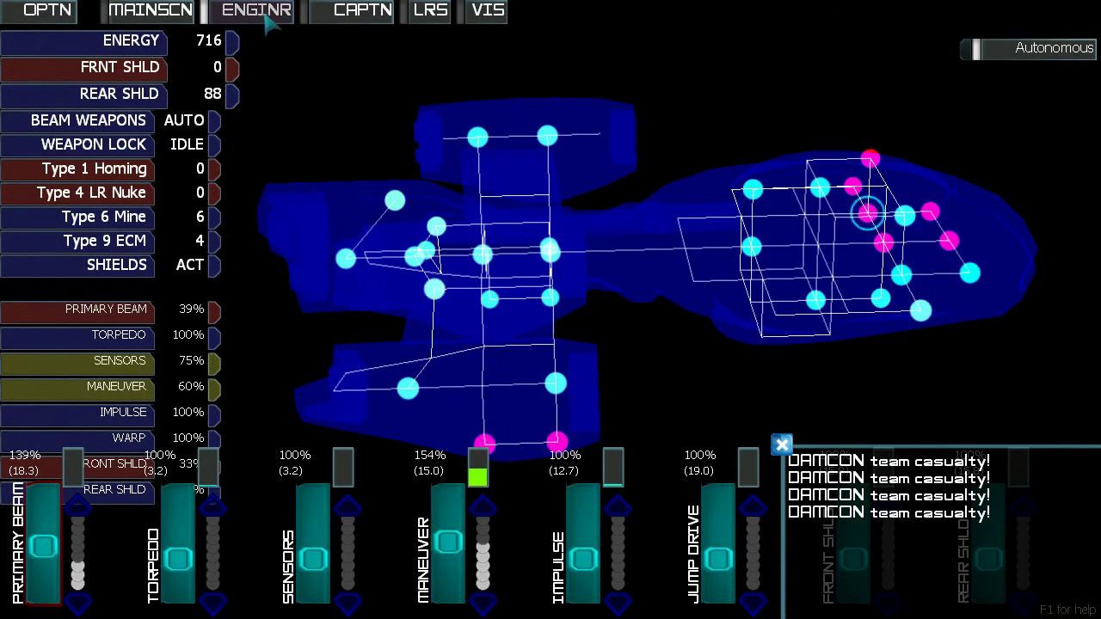
Check TSN Base DS2's details on the tactical map and target the Skaraan Enforcer Q10.
click(150, 11)
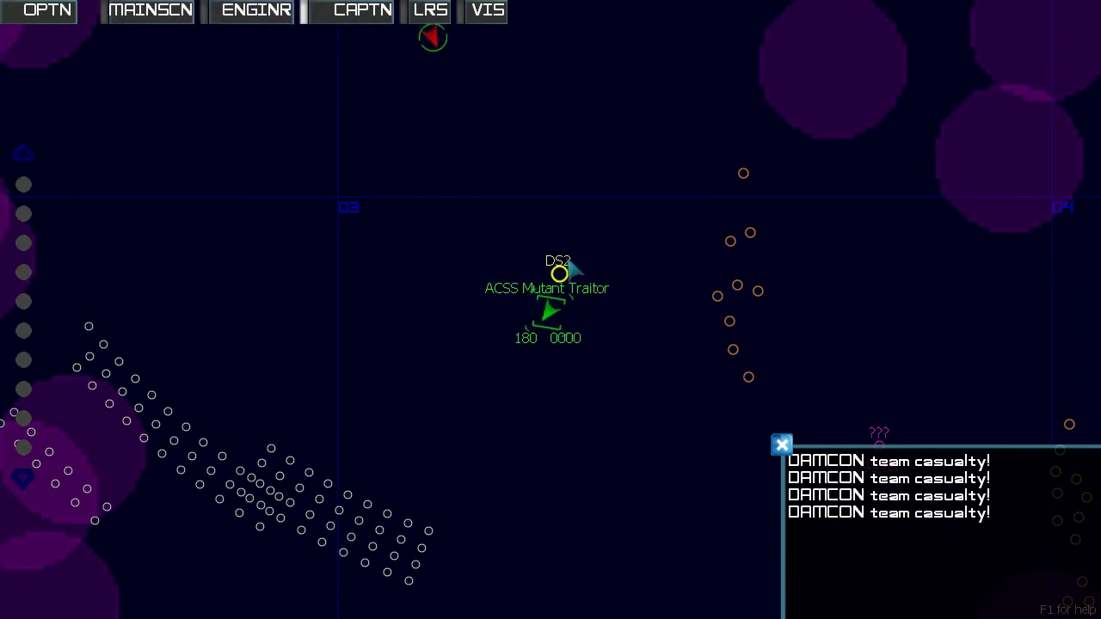
click(559, 275)
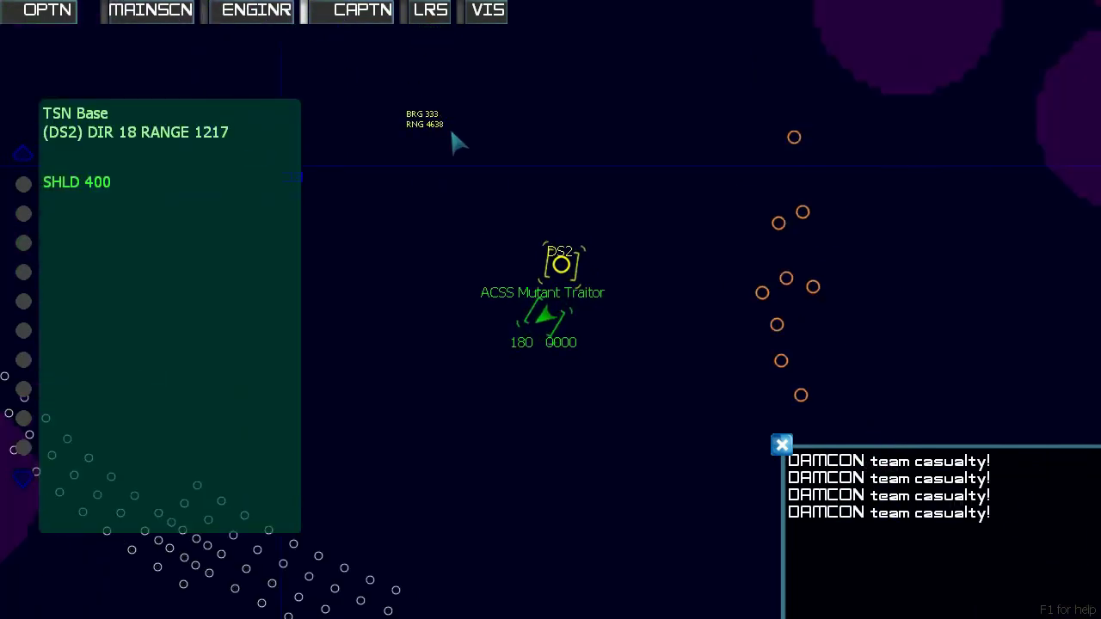
scroll(456, 146, down, 2)
click(479, 145)
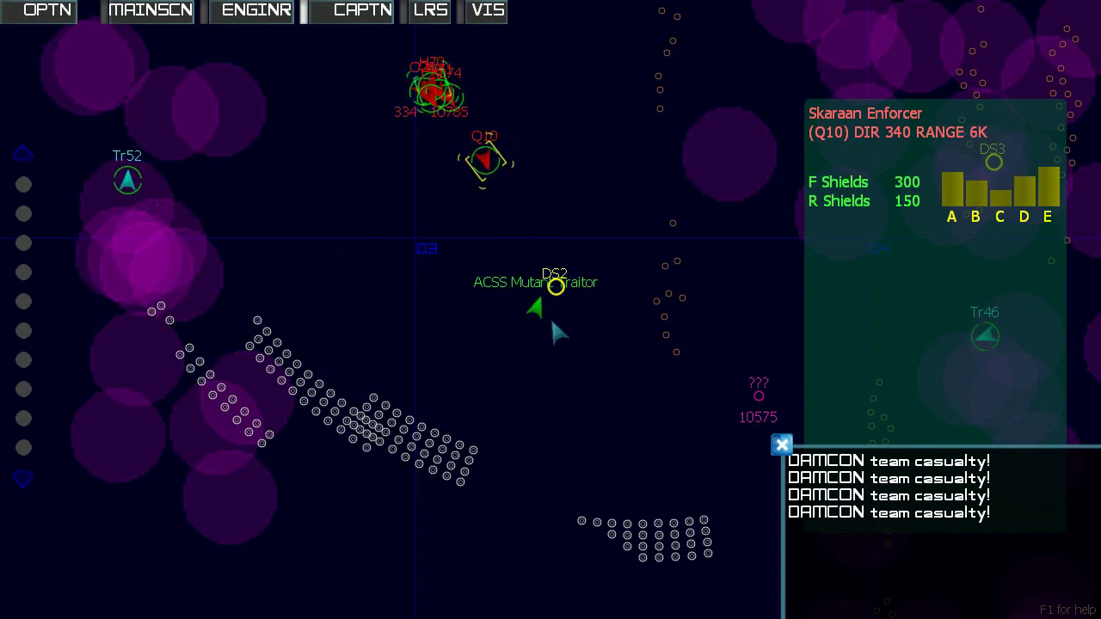
Send a damage-control team to a damaged node, then check the visual and long-range views.
click(256, 11)
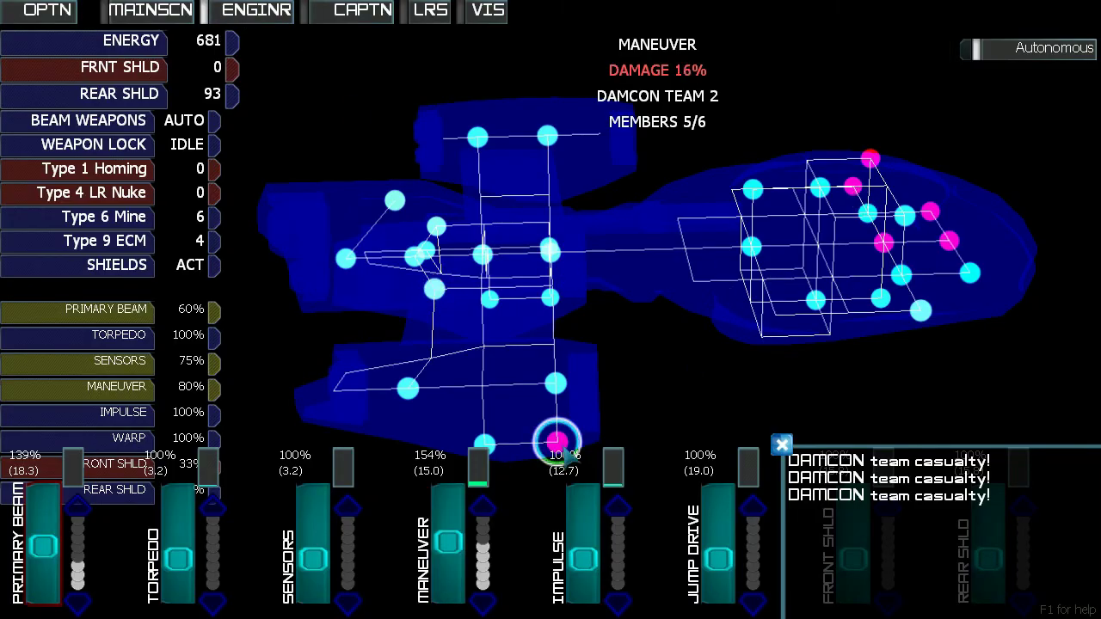
click(557, 443)
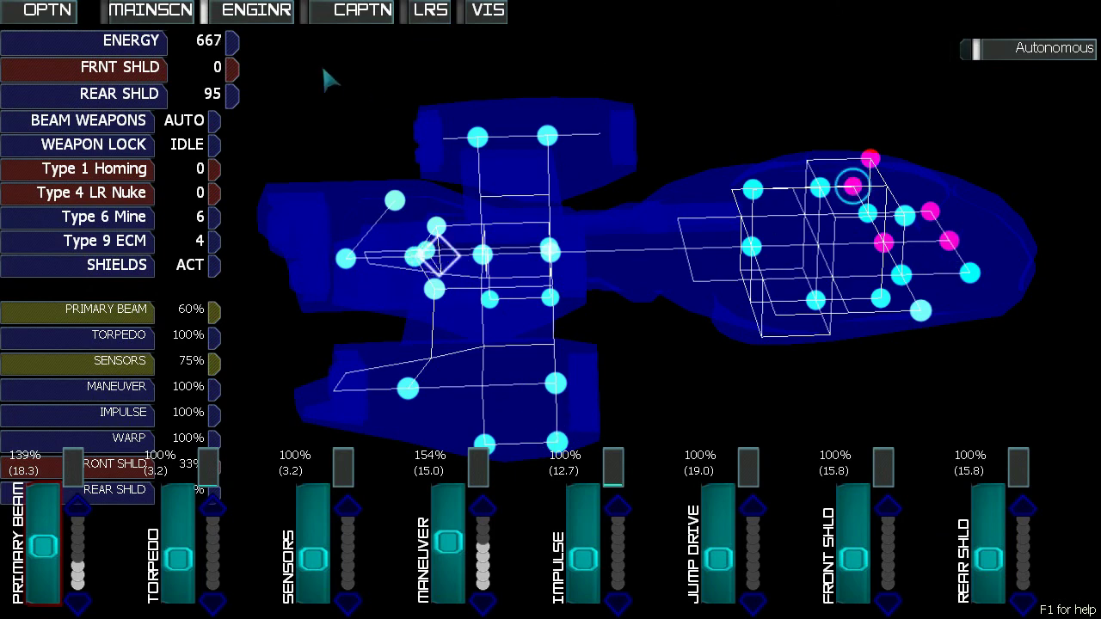
click(151, 10)
click(256, 10)
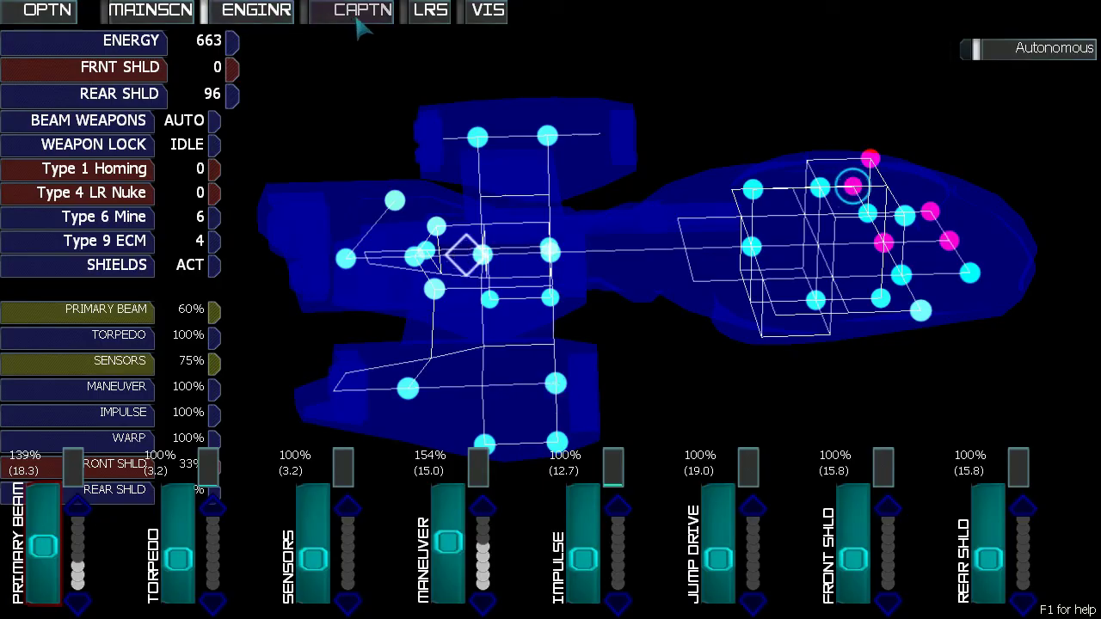
click(362, 10)
click(430, 11)
scroll(578, 101, down, 3)
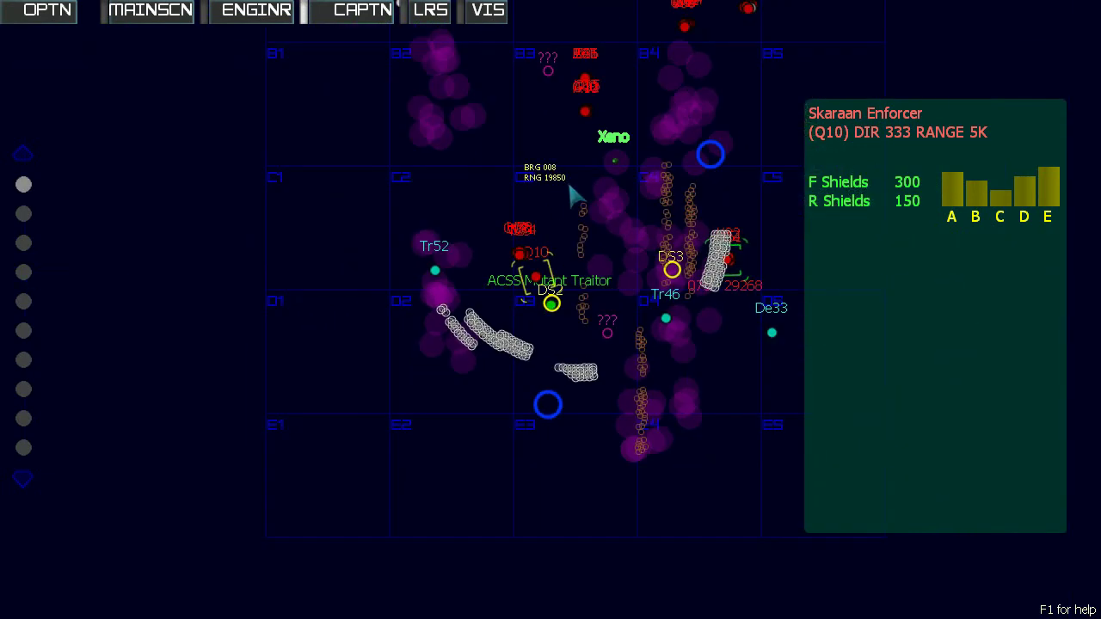
scroll(567, 179, up, 2)
scroll(568, 179, up, 2)
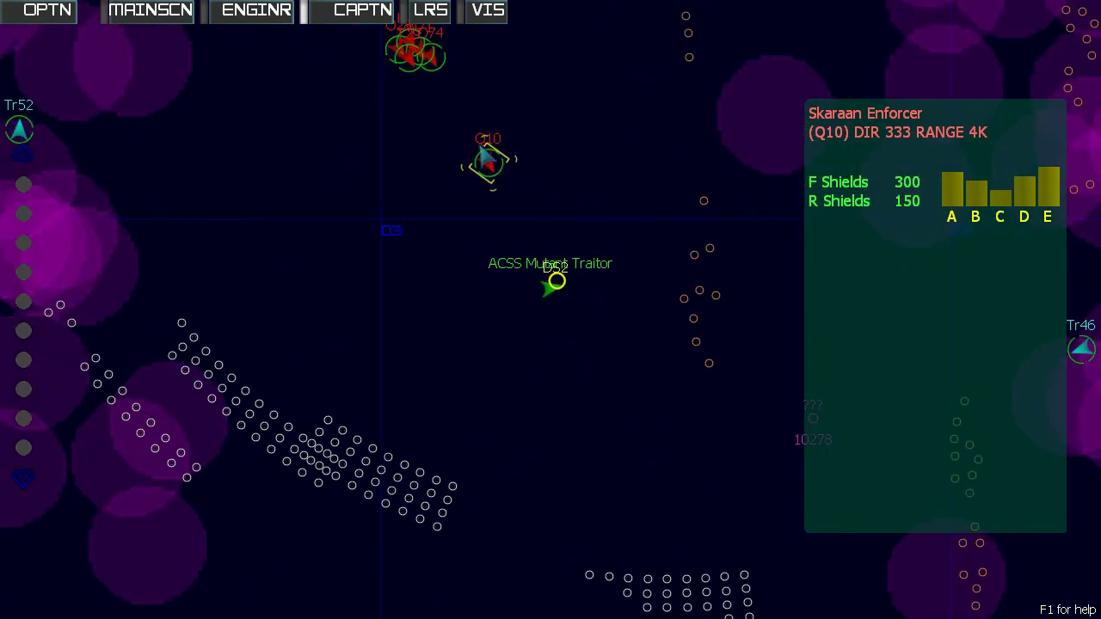
Move a damage-control team to another node and check the docking on the visual view.
click(257, 10)
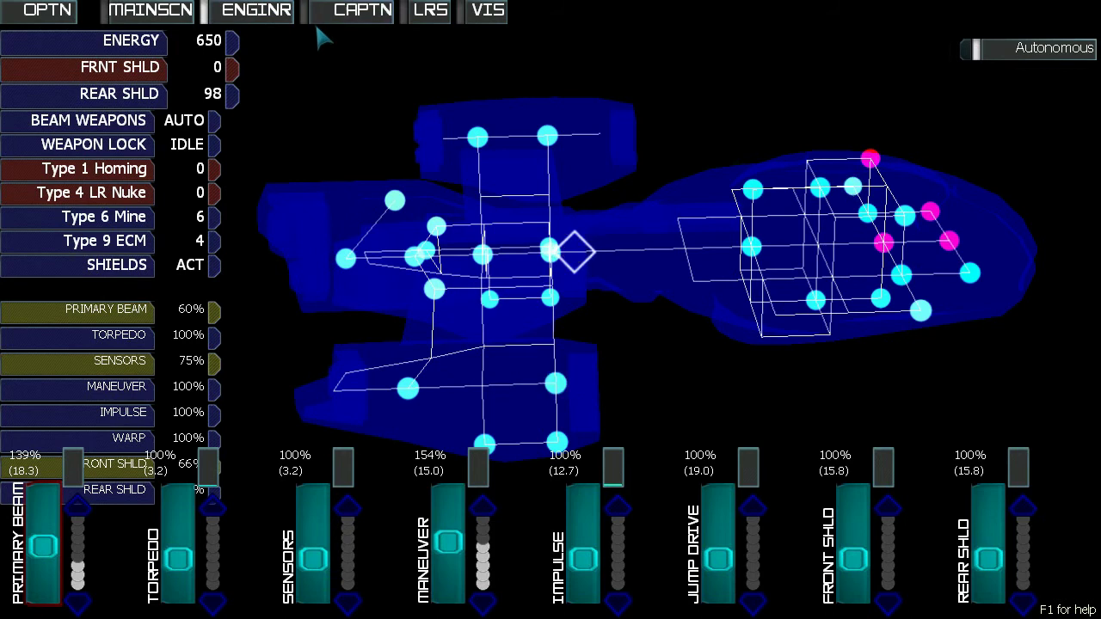
click(557, 387)
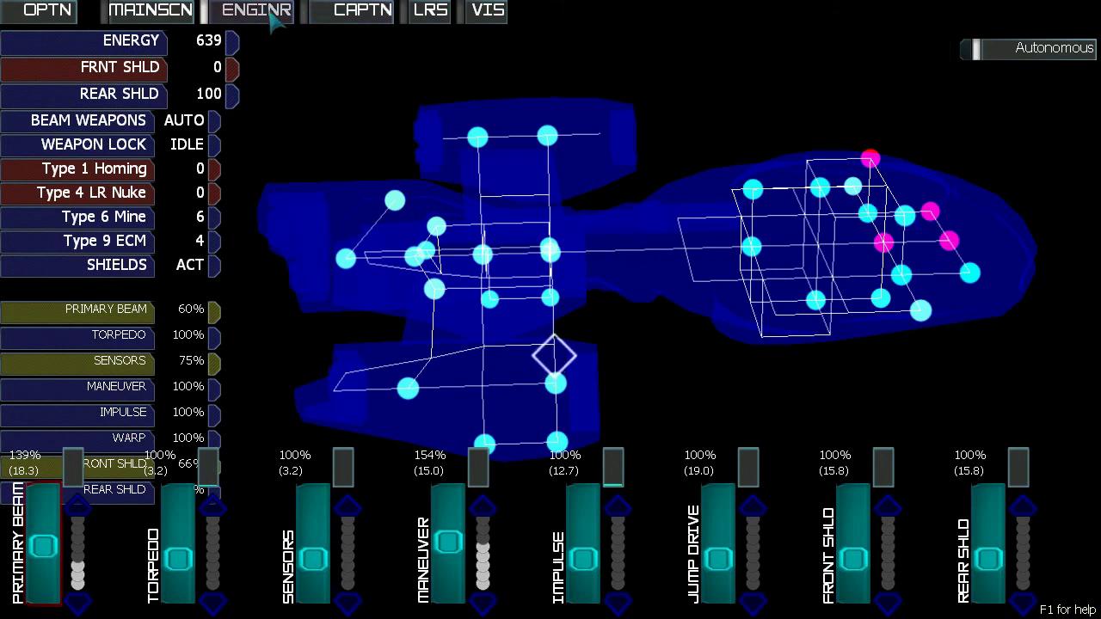
click(160, 10)
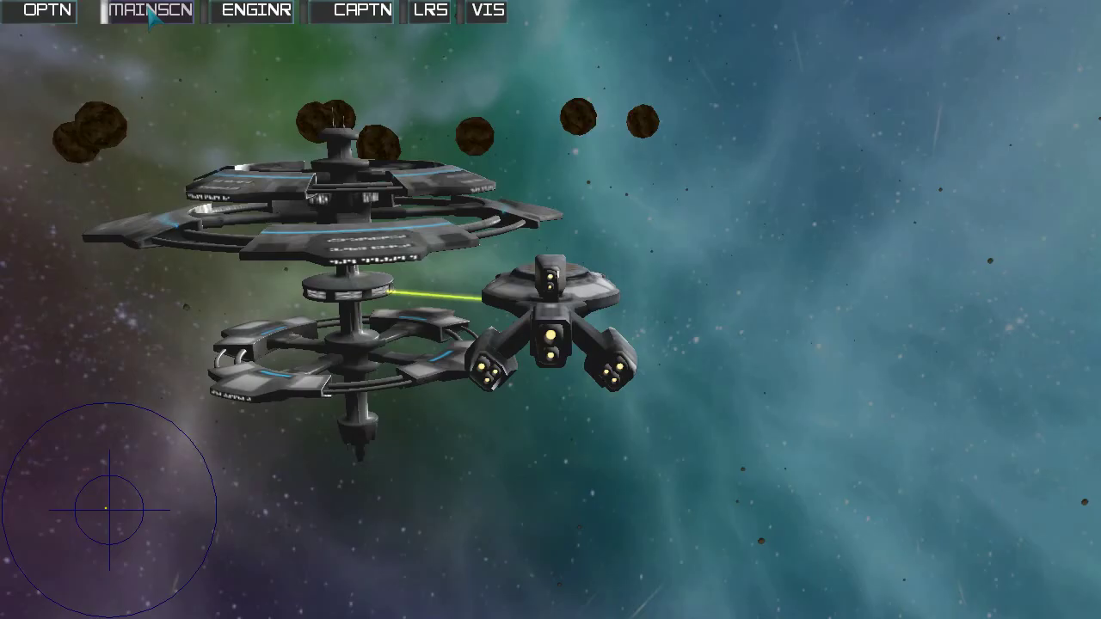
click(256, 10)
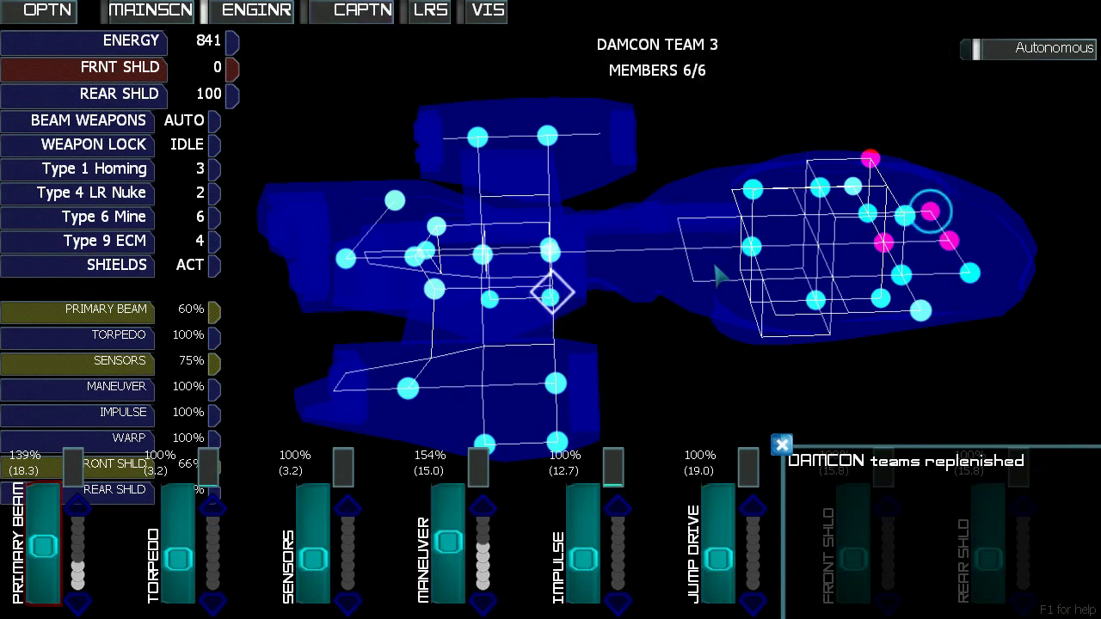
Lock onto the Skaraan Enforcer Q10 from the captain's tactical map as it closes to 1.6K.
click(362, 10)
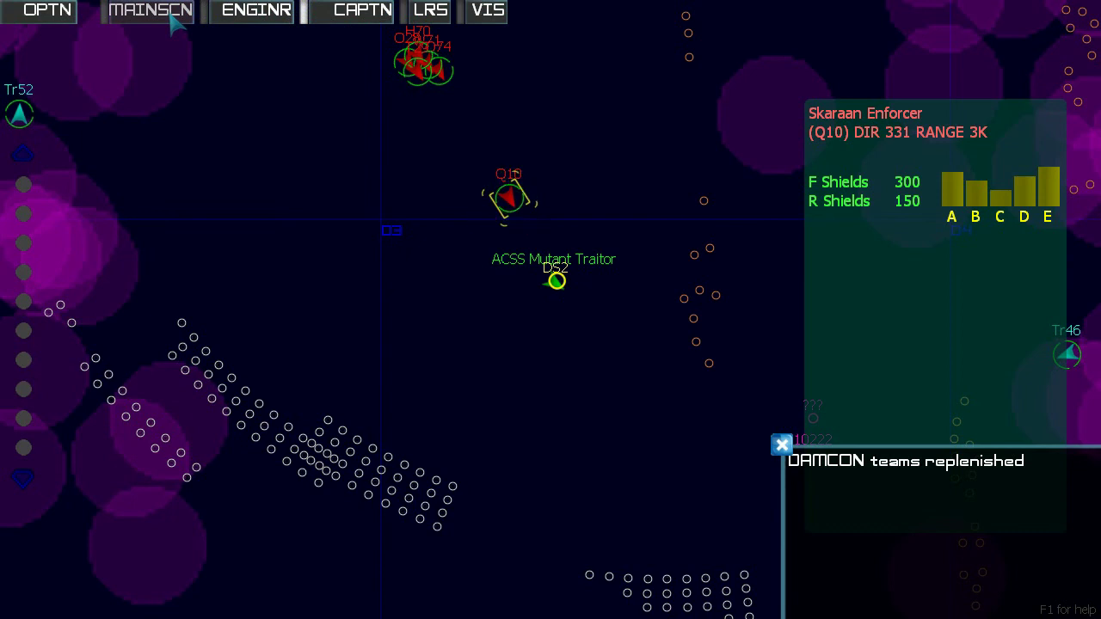
click(516, 206)
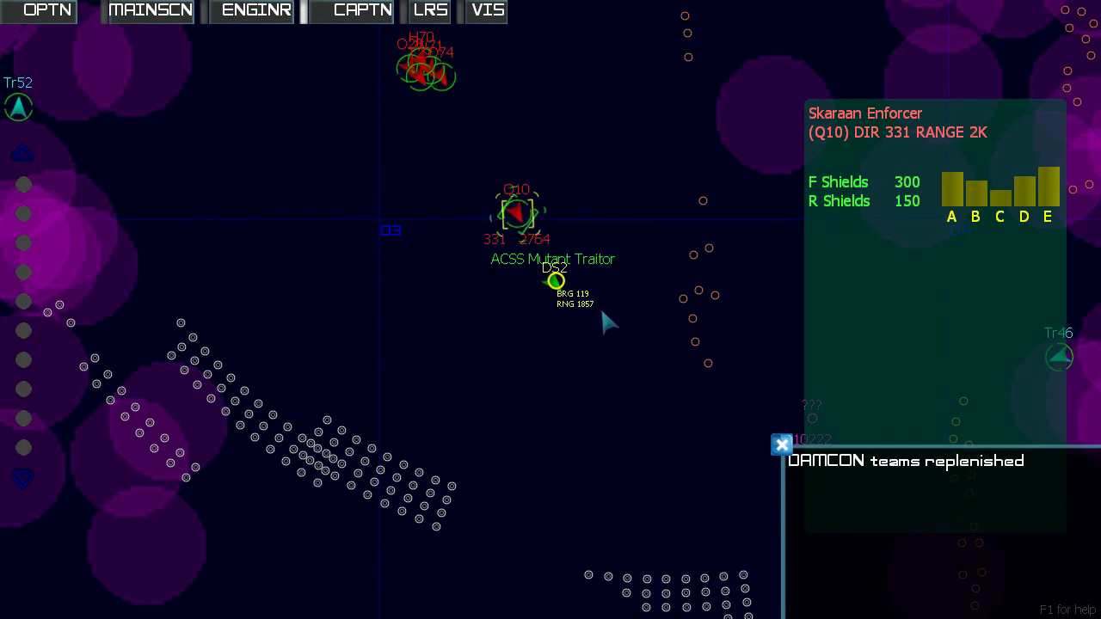
scroll(569, 282, up, 2)
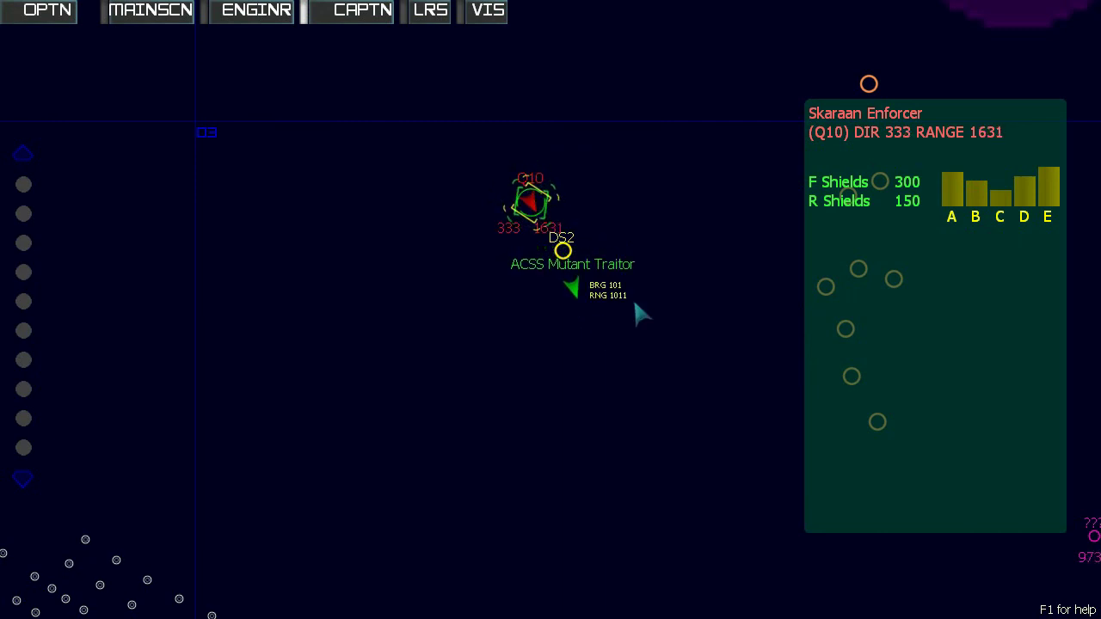
scroll(617, 343, down, 4)
scroll(616, 343, down, 2)
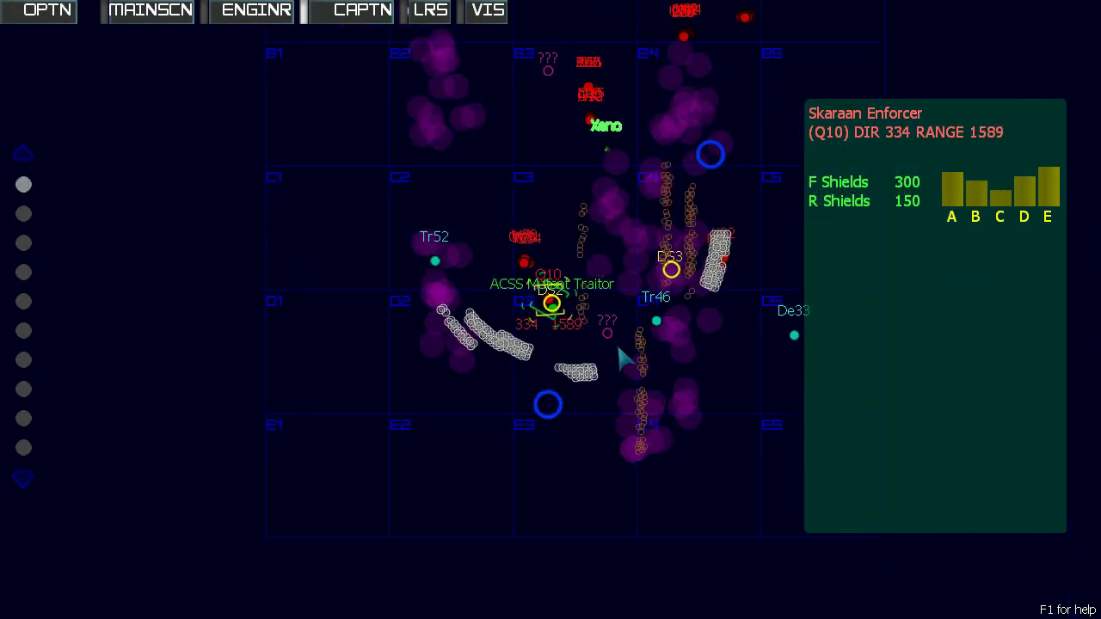
scroll(616, 344, up, 2)
scroll(616, 343, up, 2)
scroll(618, 341, up, 3)
scroll(618, 337, up, 2)
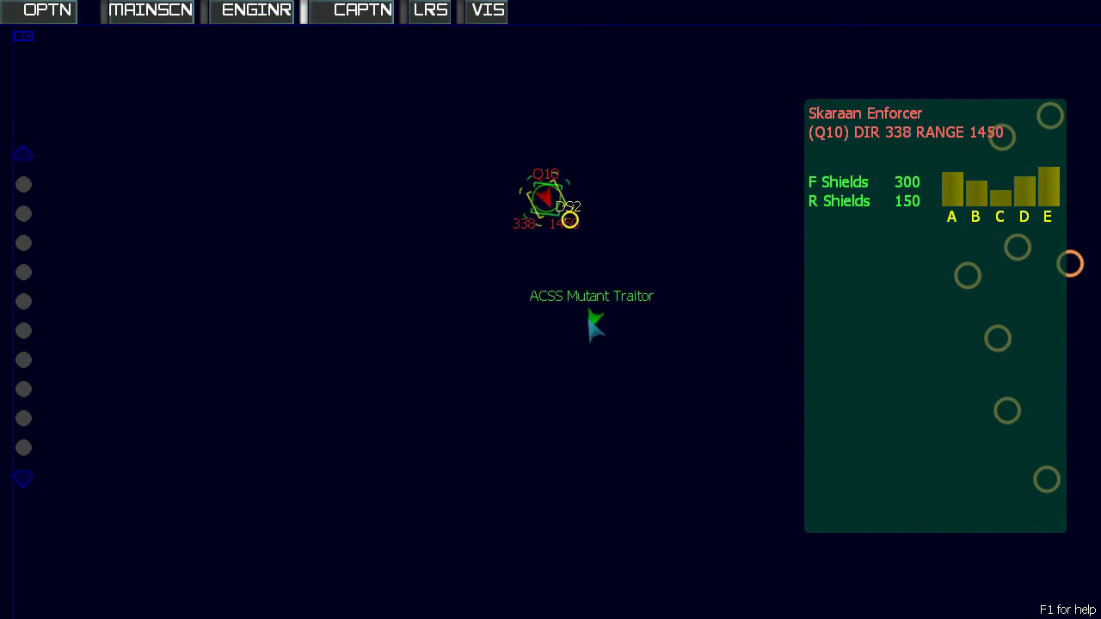
Attack Q10 from the captain's map until the ship is destroyed.
click(606, 262)
scroll(606, 262, down, 2)
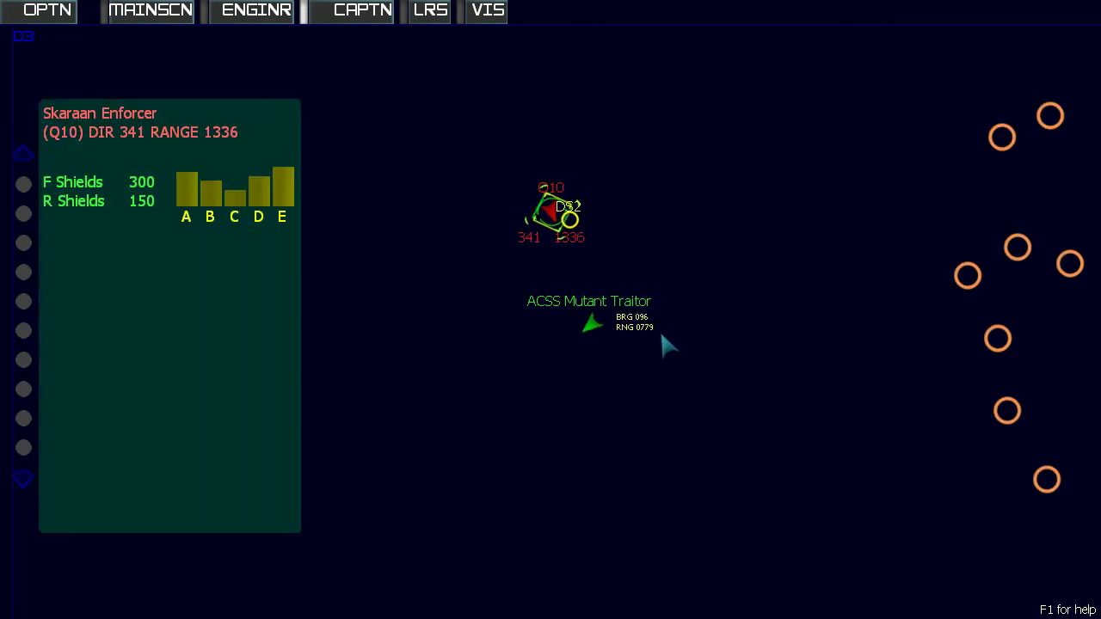
scroll(589, 410, down, 2)
scroll(602, 392, up, 2)
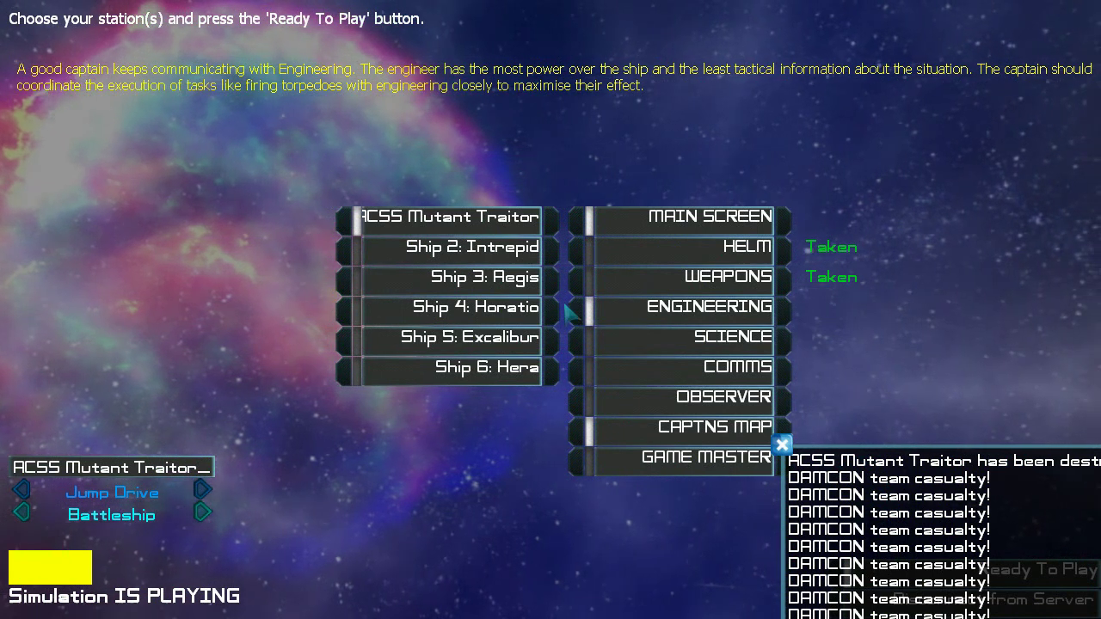
Select Ship 2: Intrepid and claim the Captain's Map station.
click(443, 258)
click(714, 430)
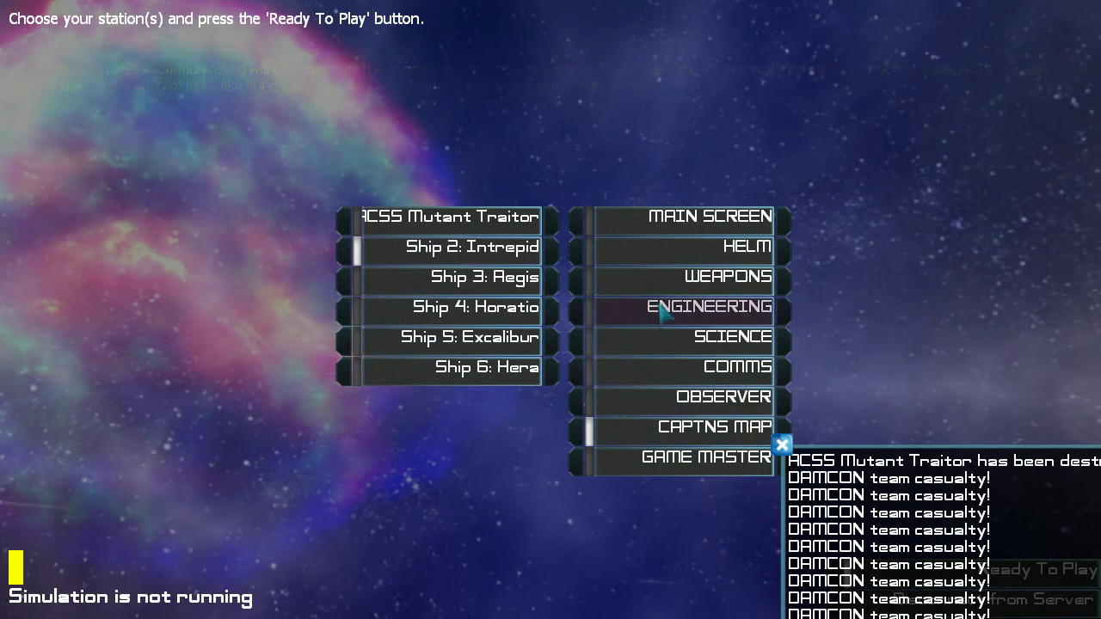